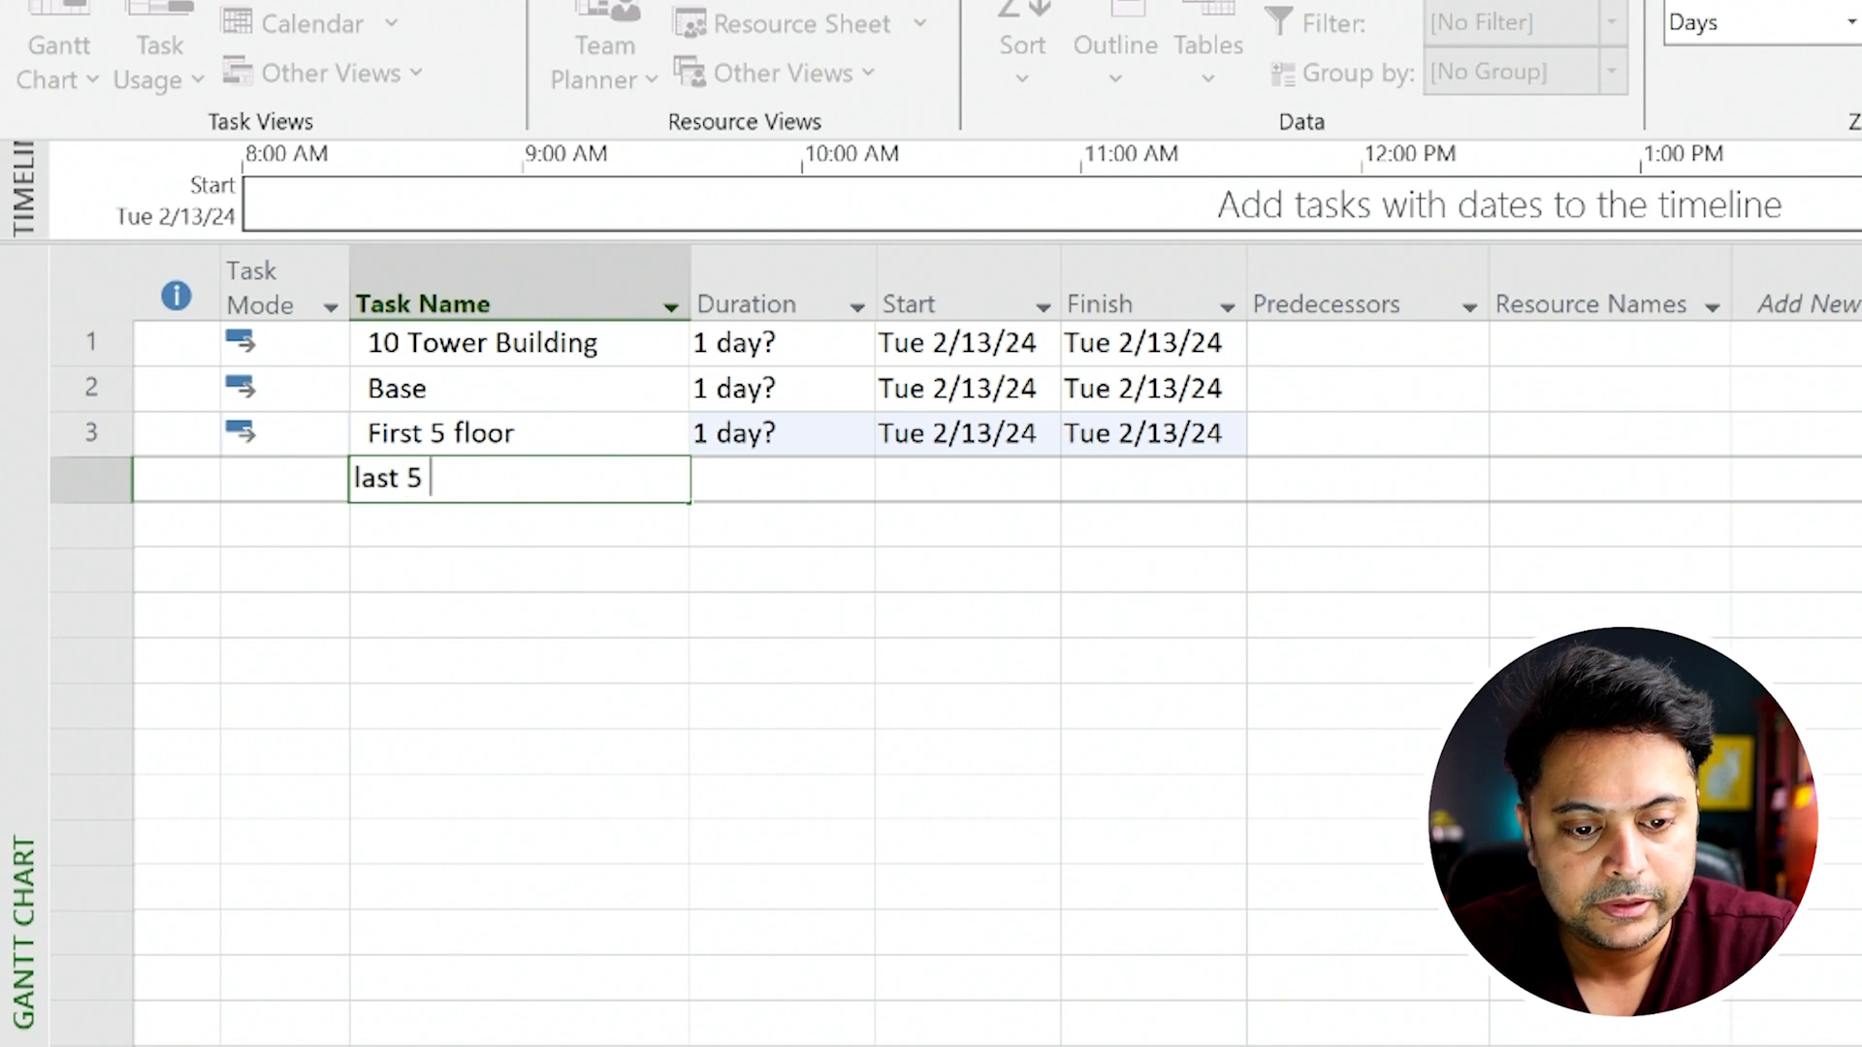
Step: Insert a new task named Pour Concrete above the First 5 floor task
left_click(91, 436)
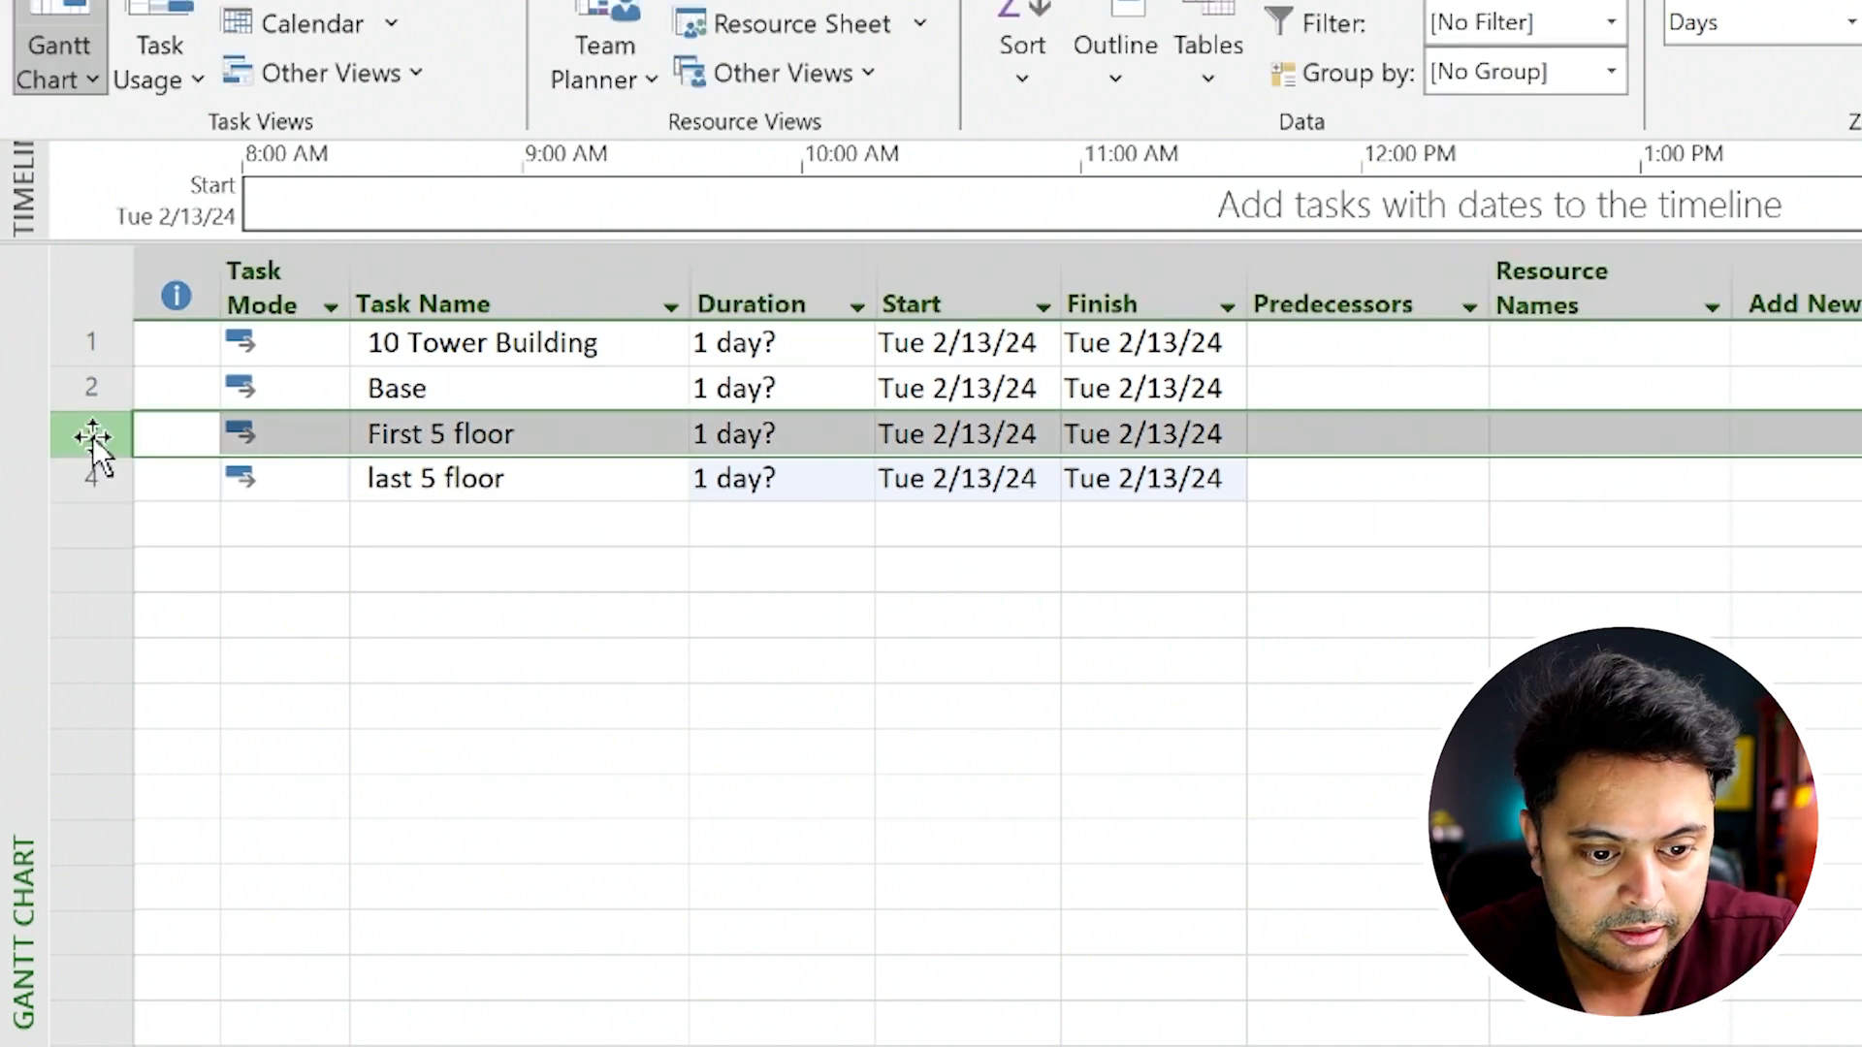
right_click(91, 437)
left_click(233, 739)
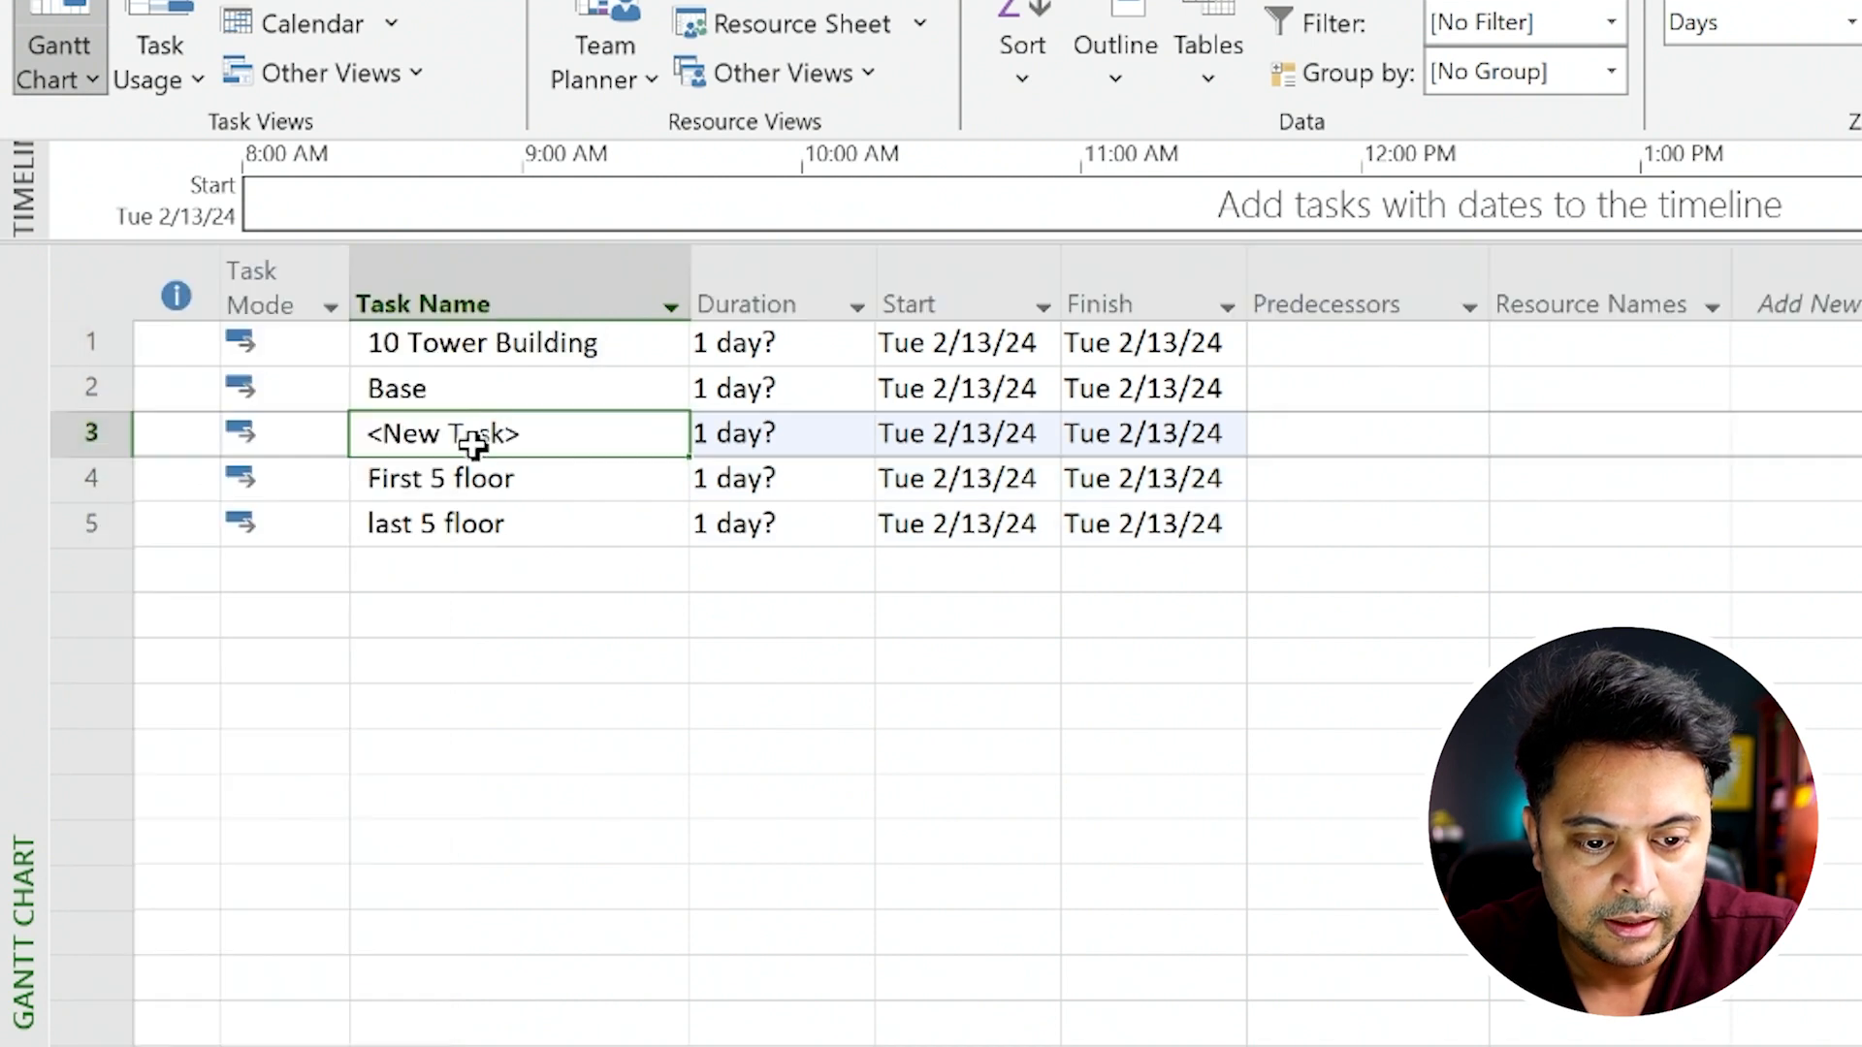
type("Pu")
key("BackSpace")
type("our Concrete")
Step: Insert a new task named Build Wall between Pour Concrete and First 5 floor
left_click(91, 470)
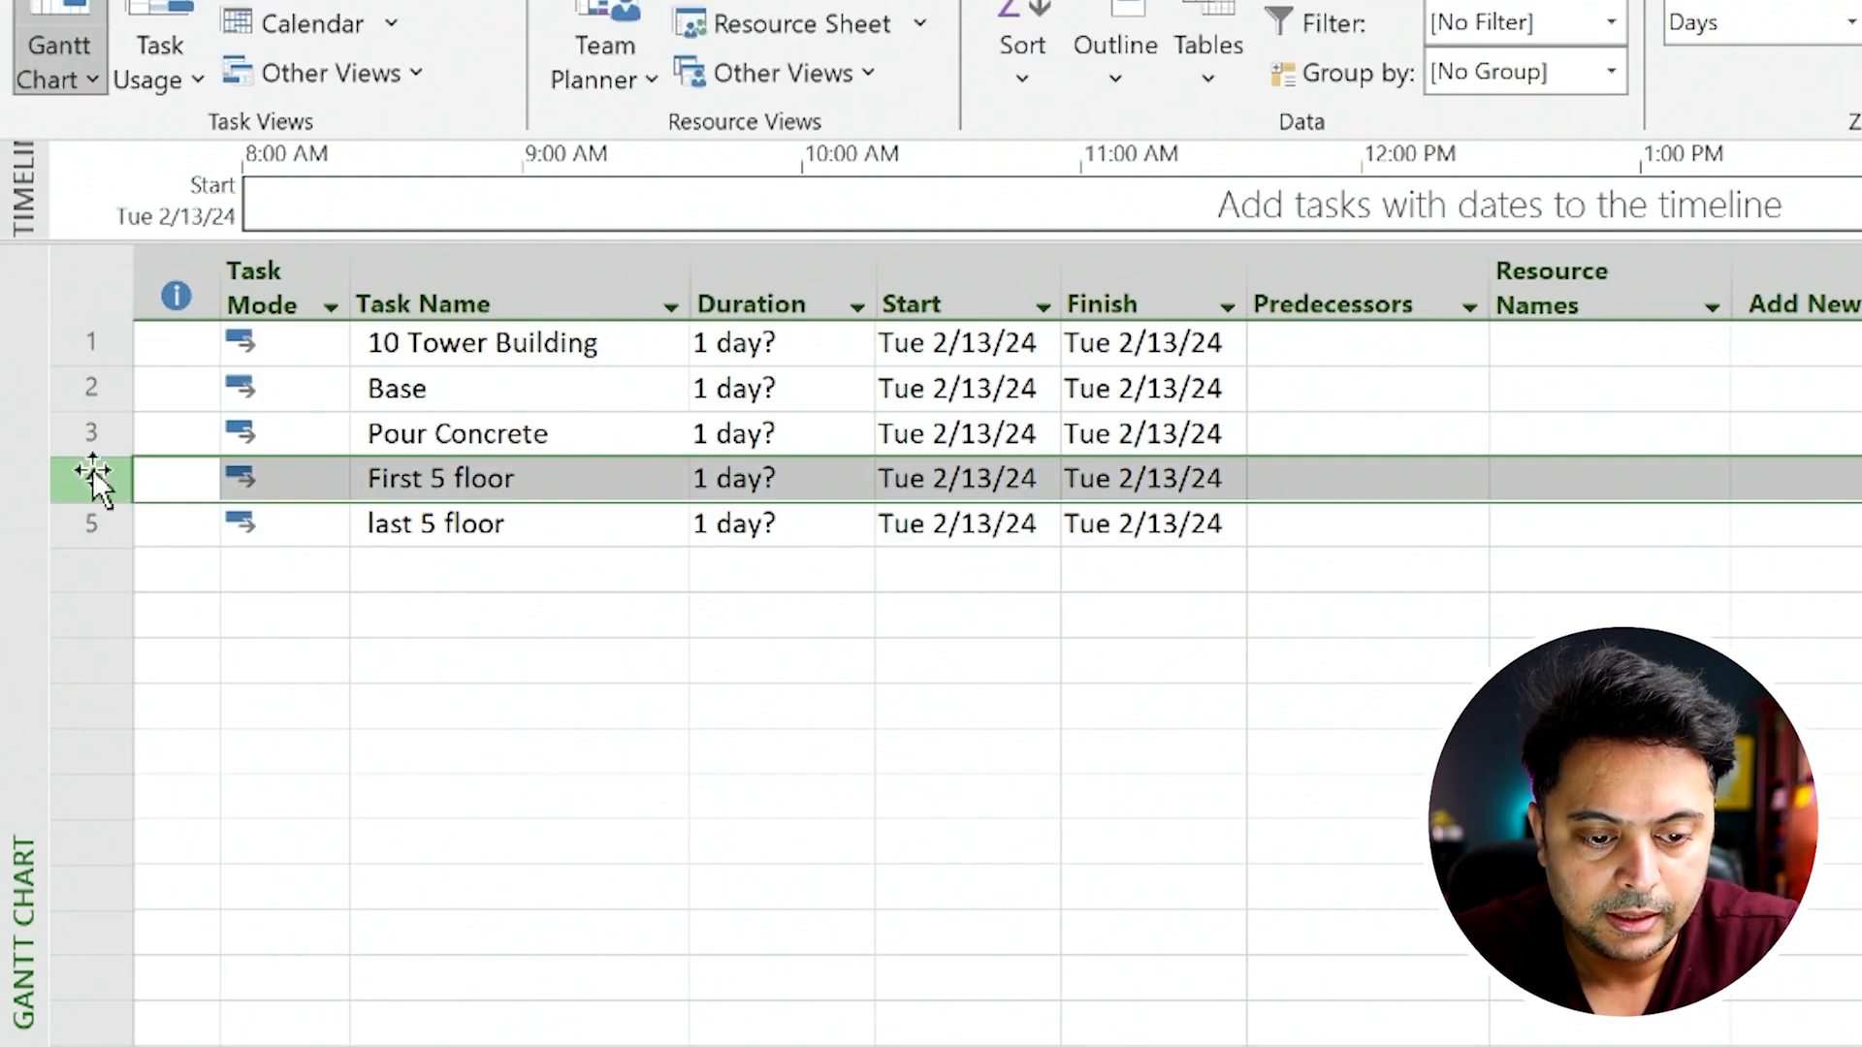
right_click(92, 469)
left_click(241, 776)
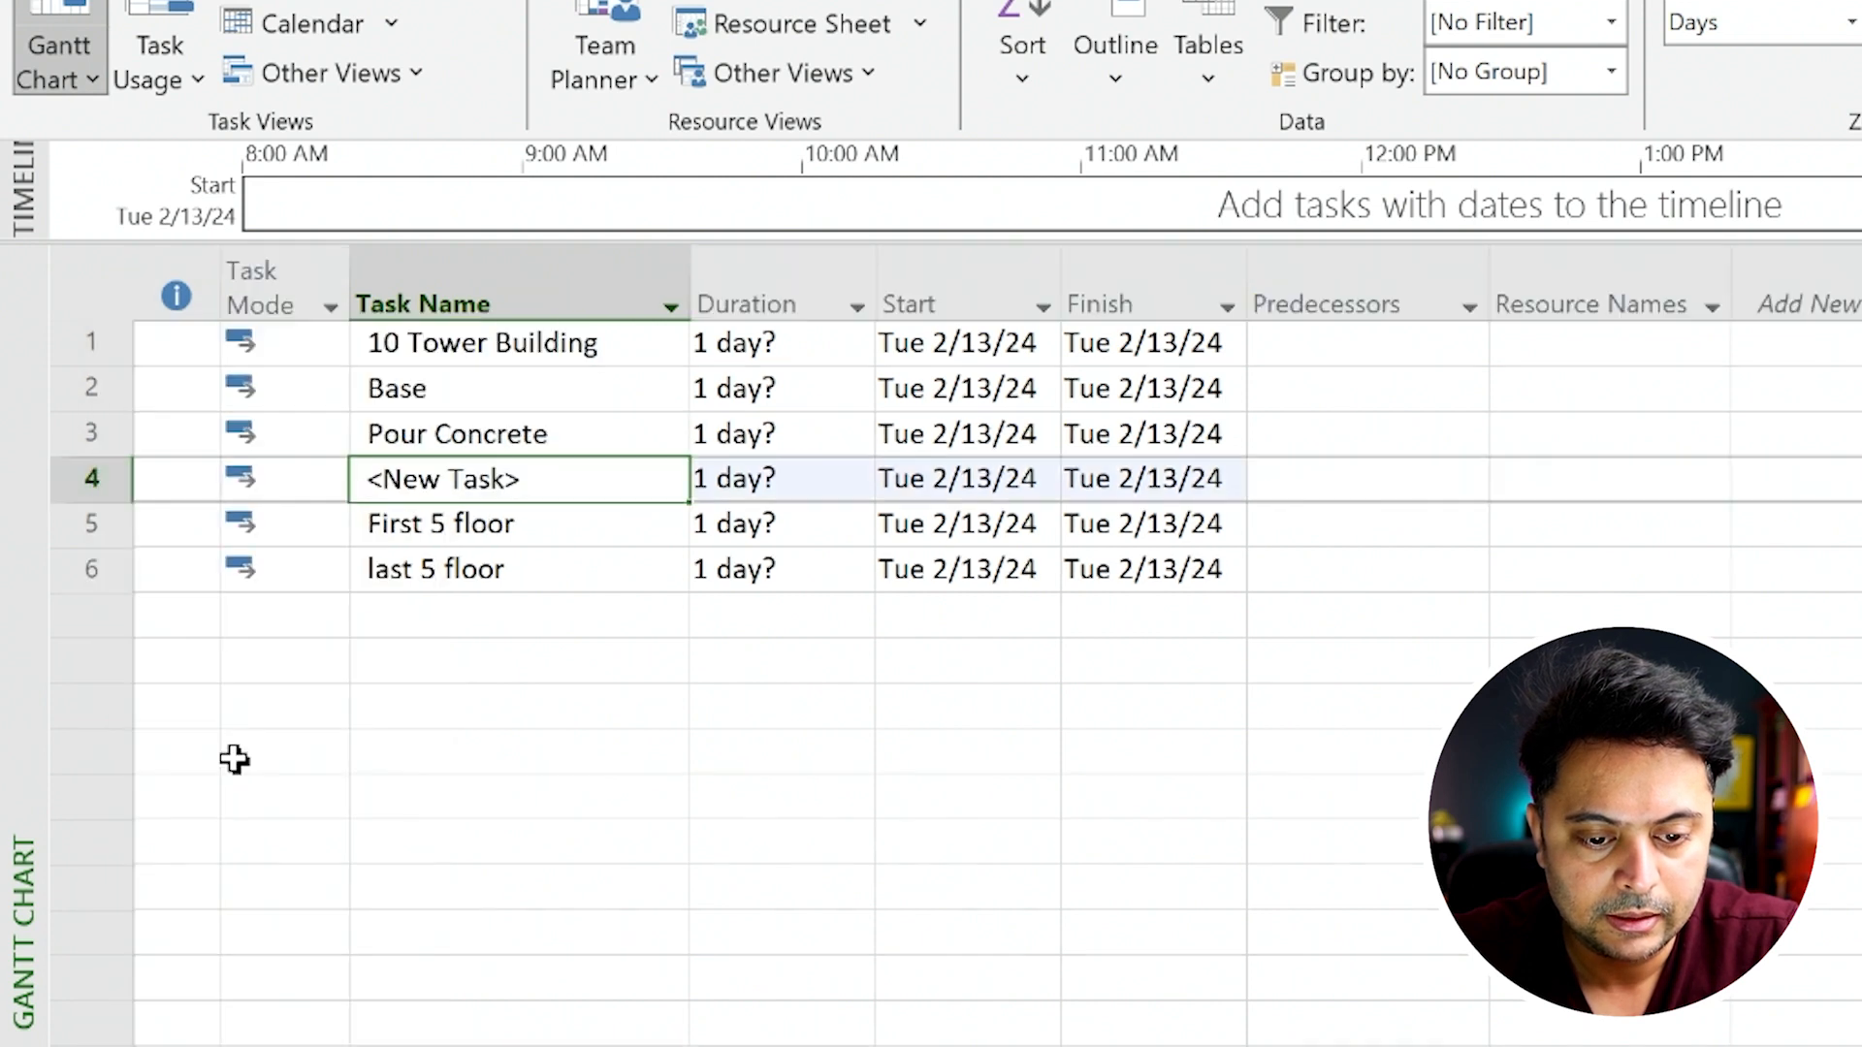
type("Build Wall")
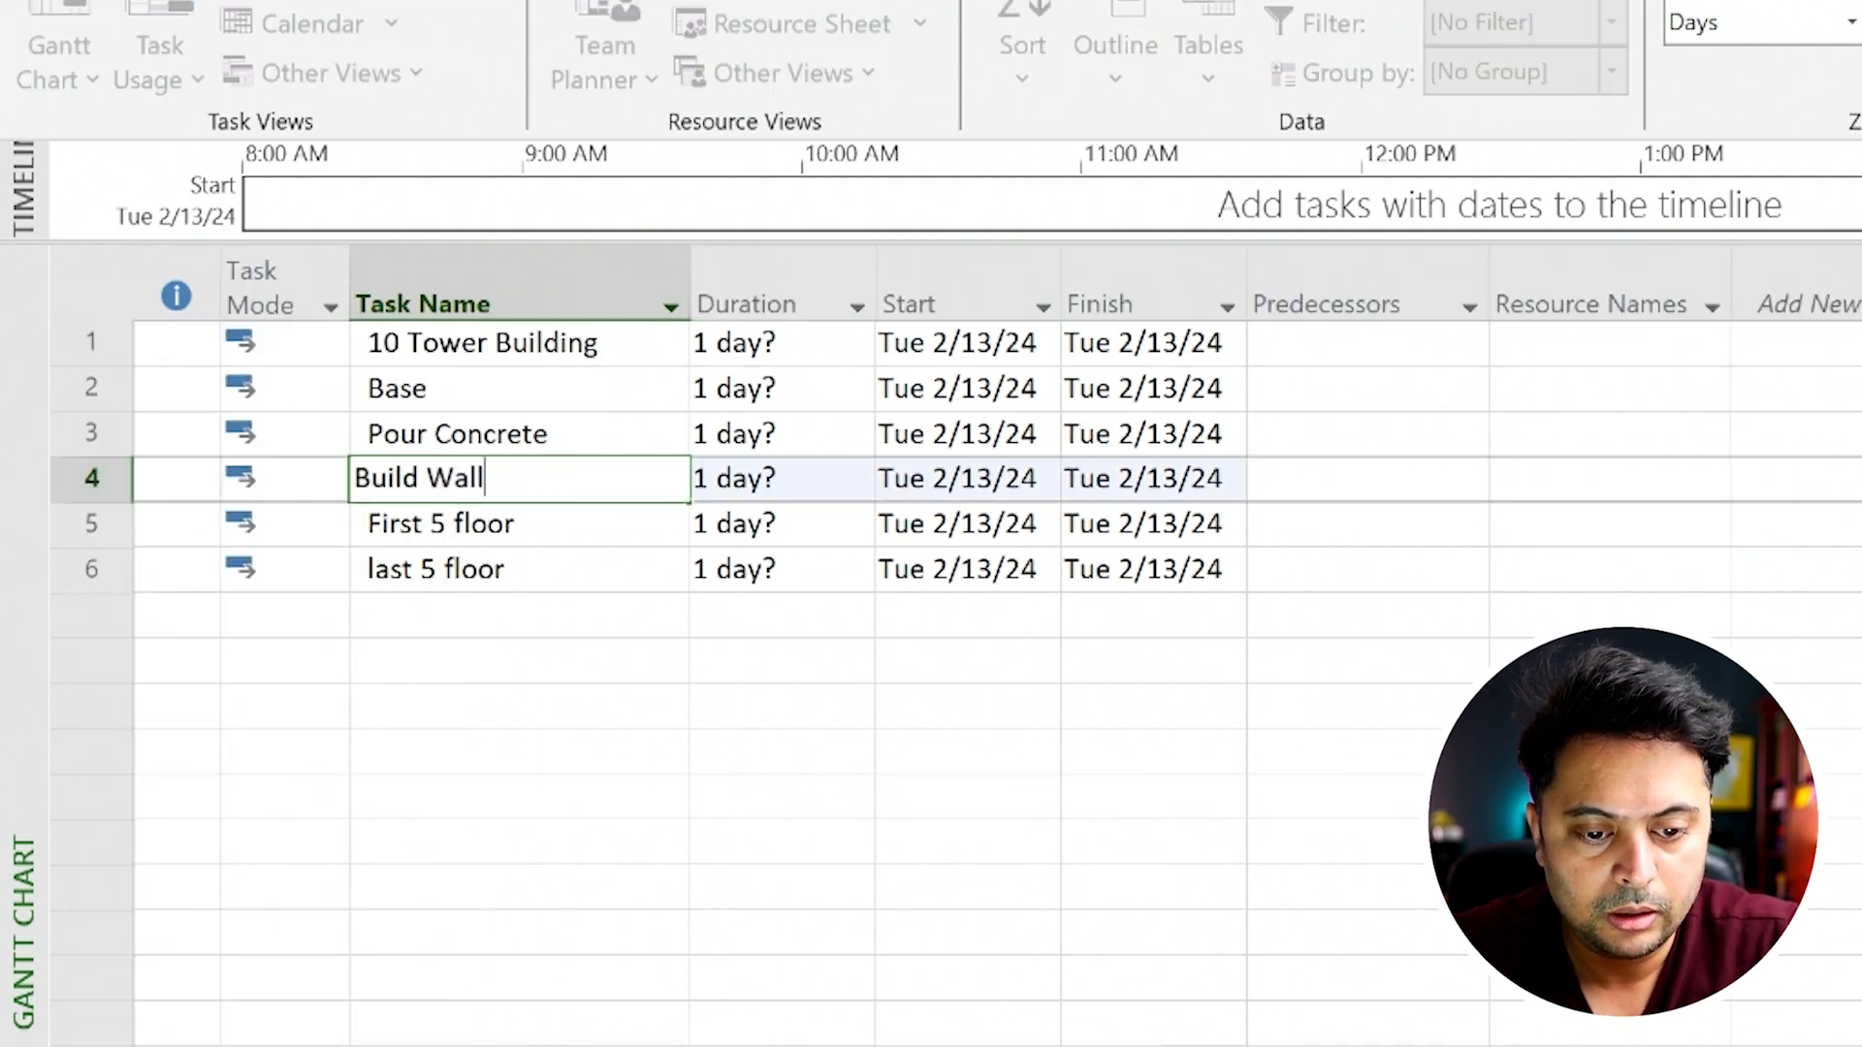
Step: Insert a new task named Build ceiling between Build Wall and First 5 floor
right_click(64, 522)
left_click(225, 820)
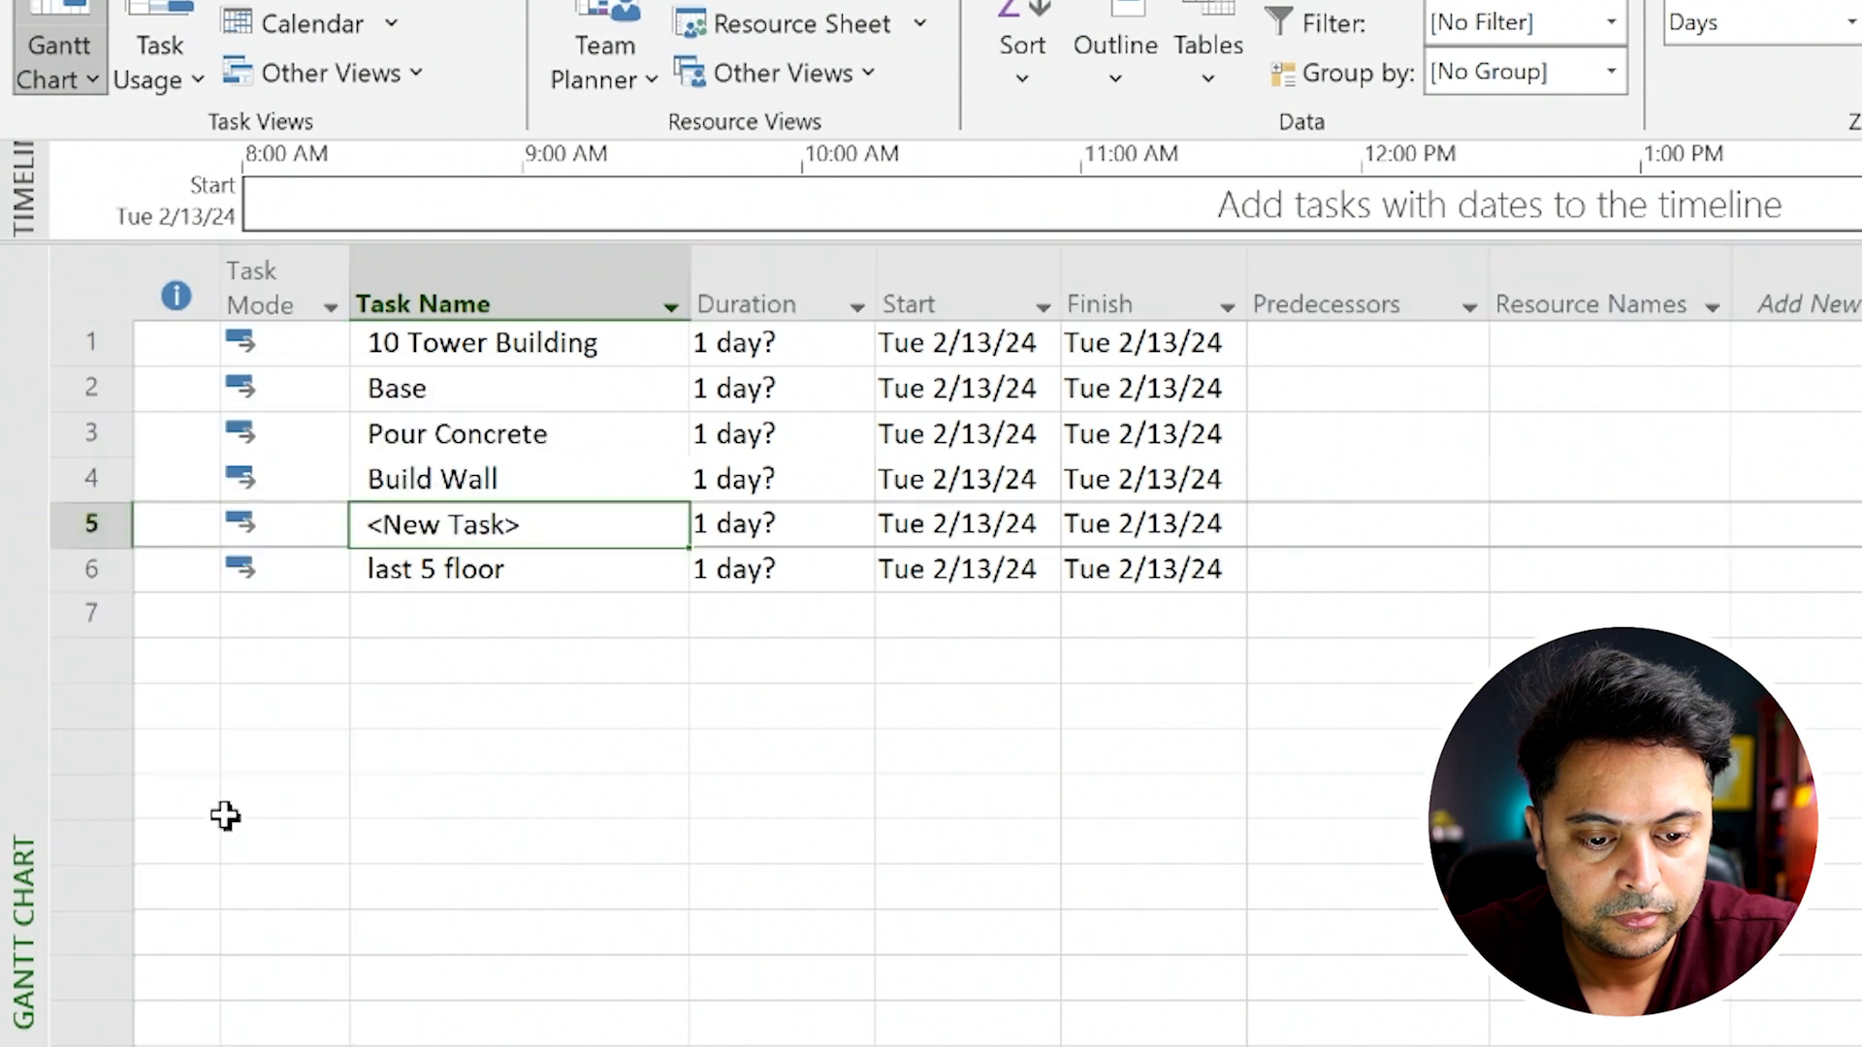
type("Build ceiling")
key("Return")
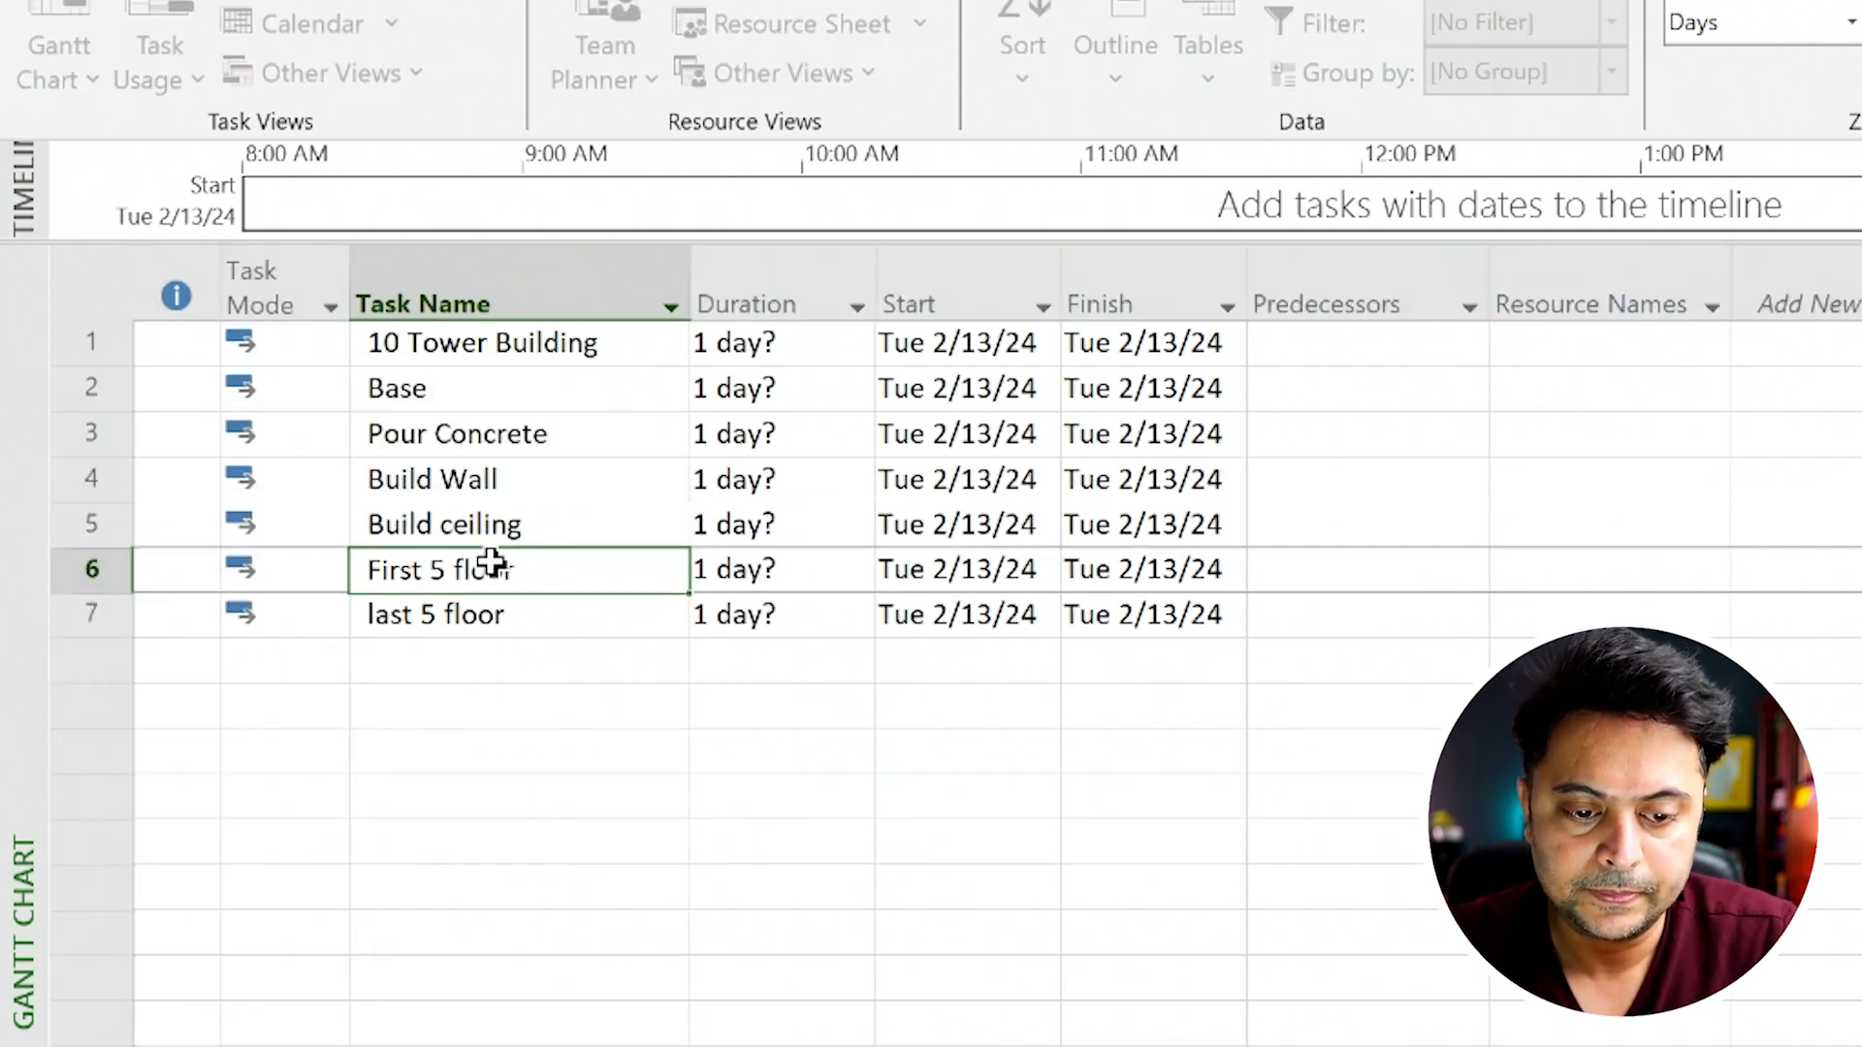
Step: Indent Pour Concrete, Build Wall and Build ceiling under Base, and nest Base with its subtasks and both floor tasks under 10 Tower Building
left_click_drag(442, 433, 439, 521)
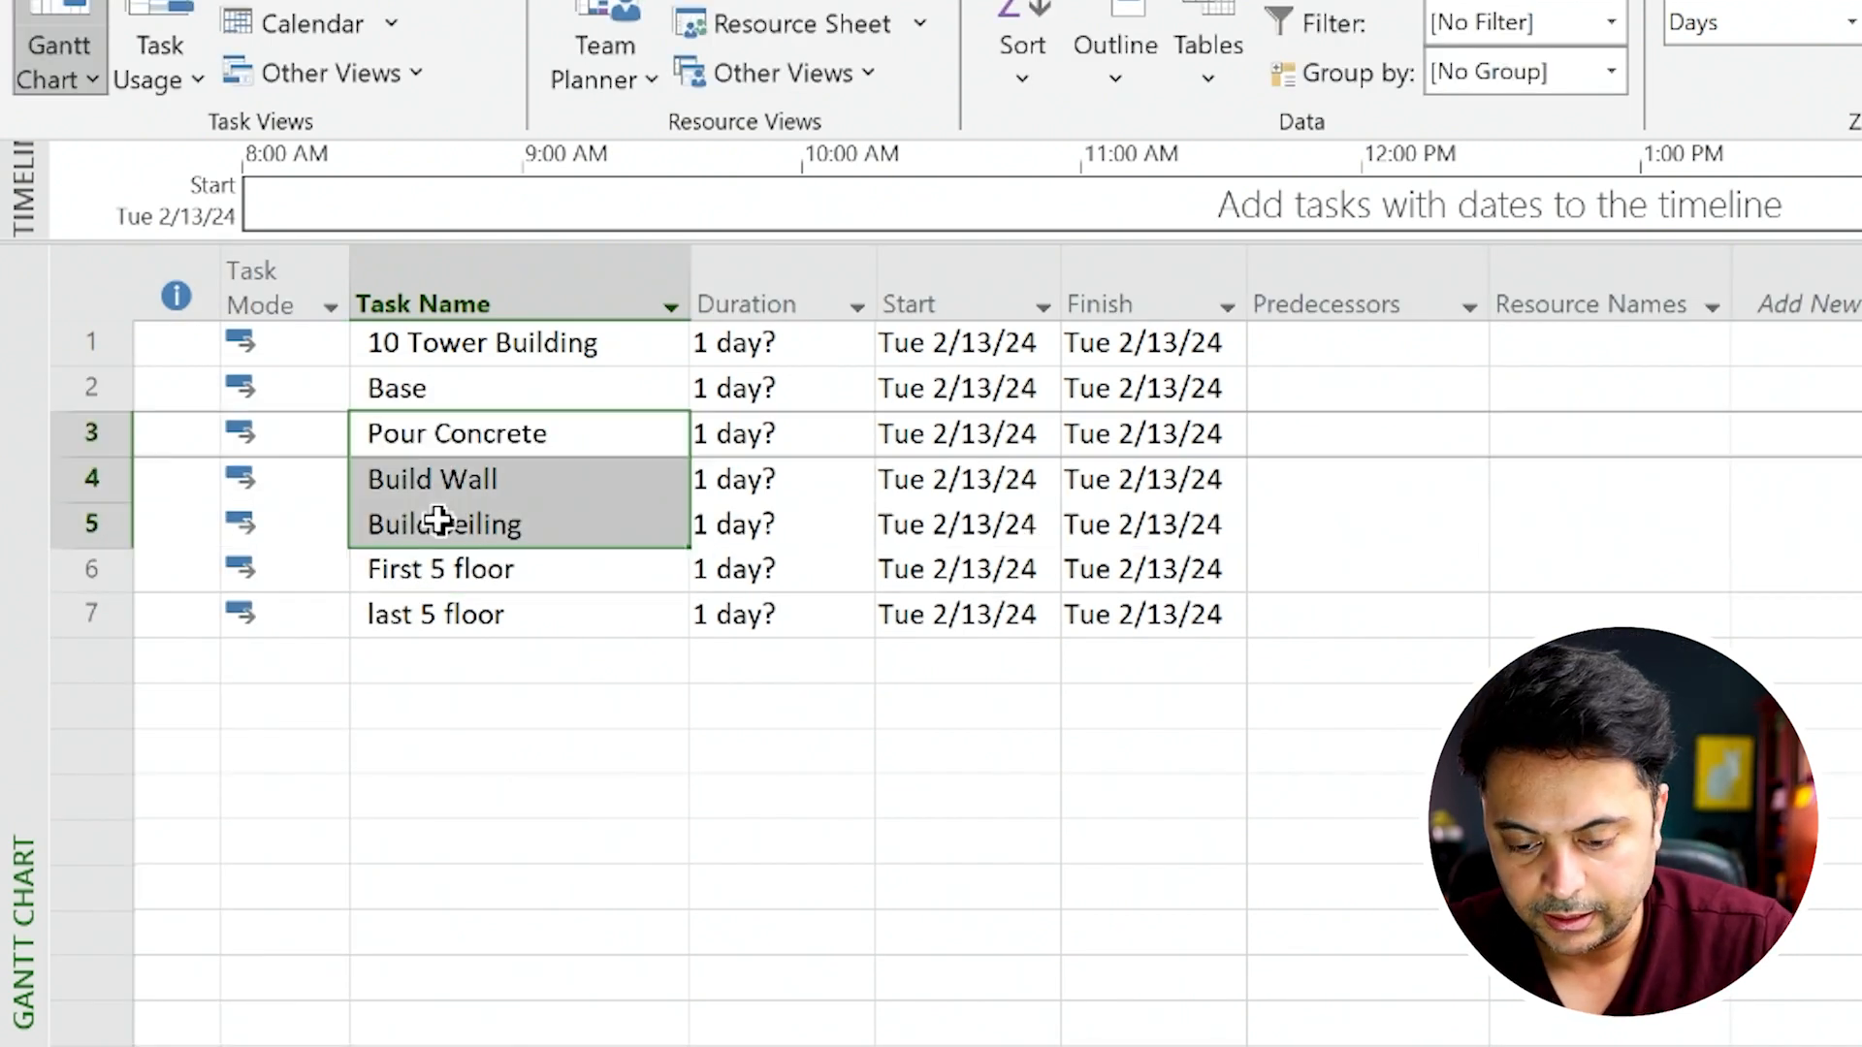
key("alt+shift+Right")
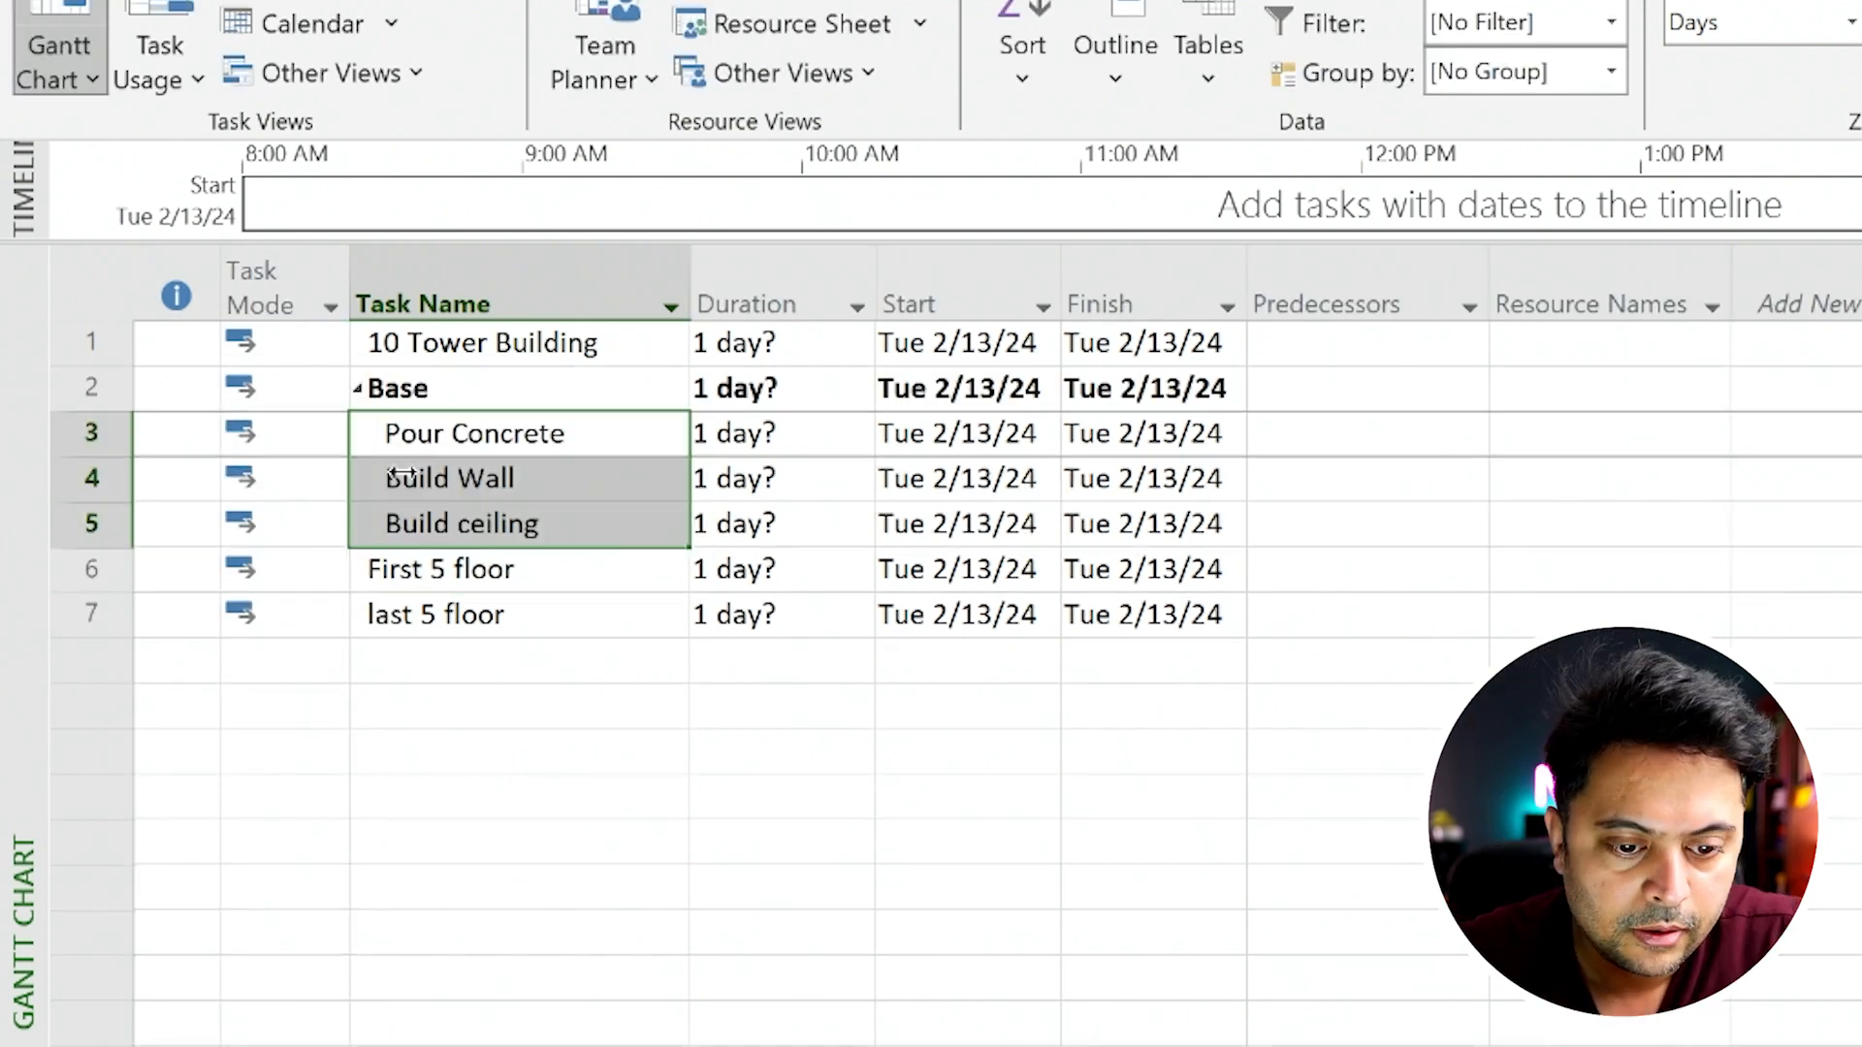
left_click(393, 389)
key("shift+Up")
key("shift+Down")
key("shift+Down")
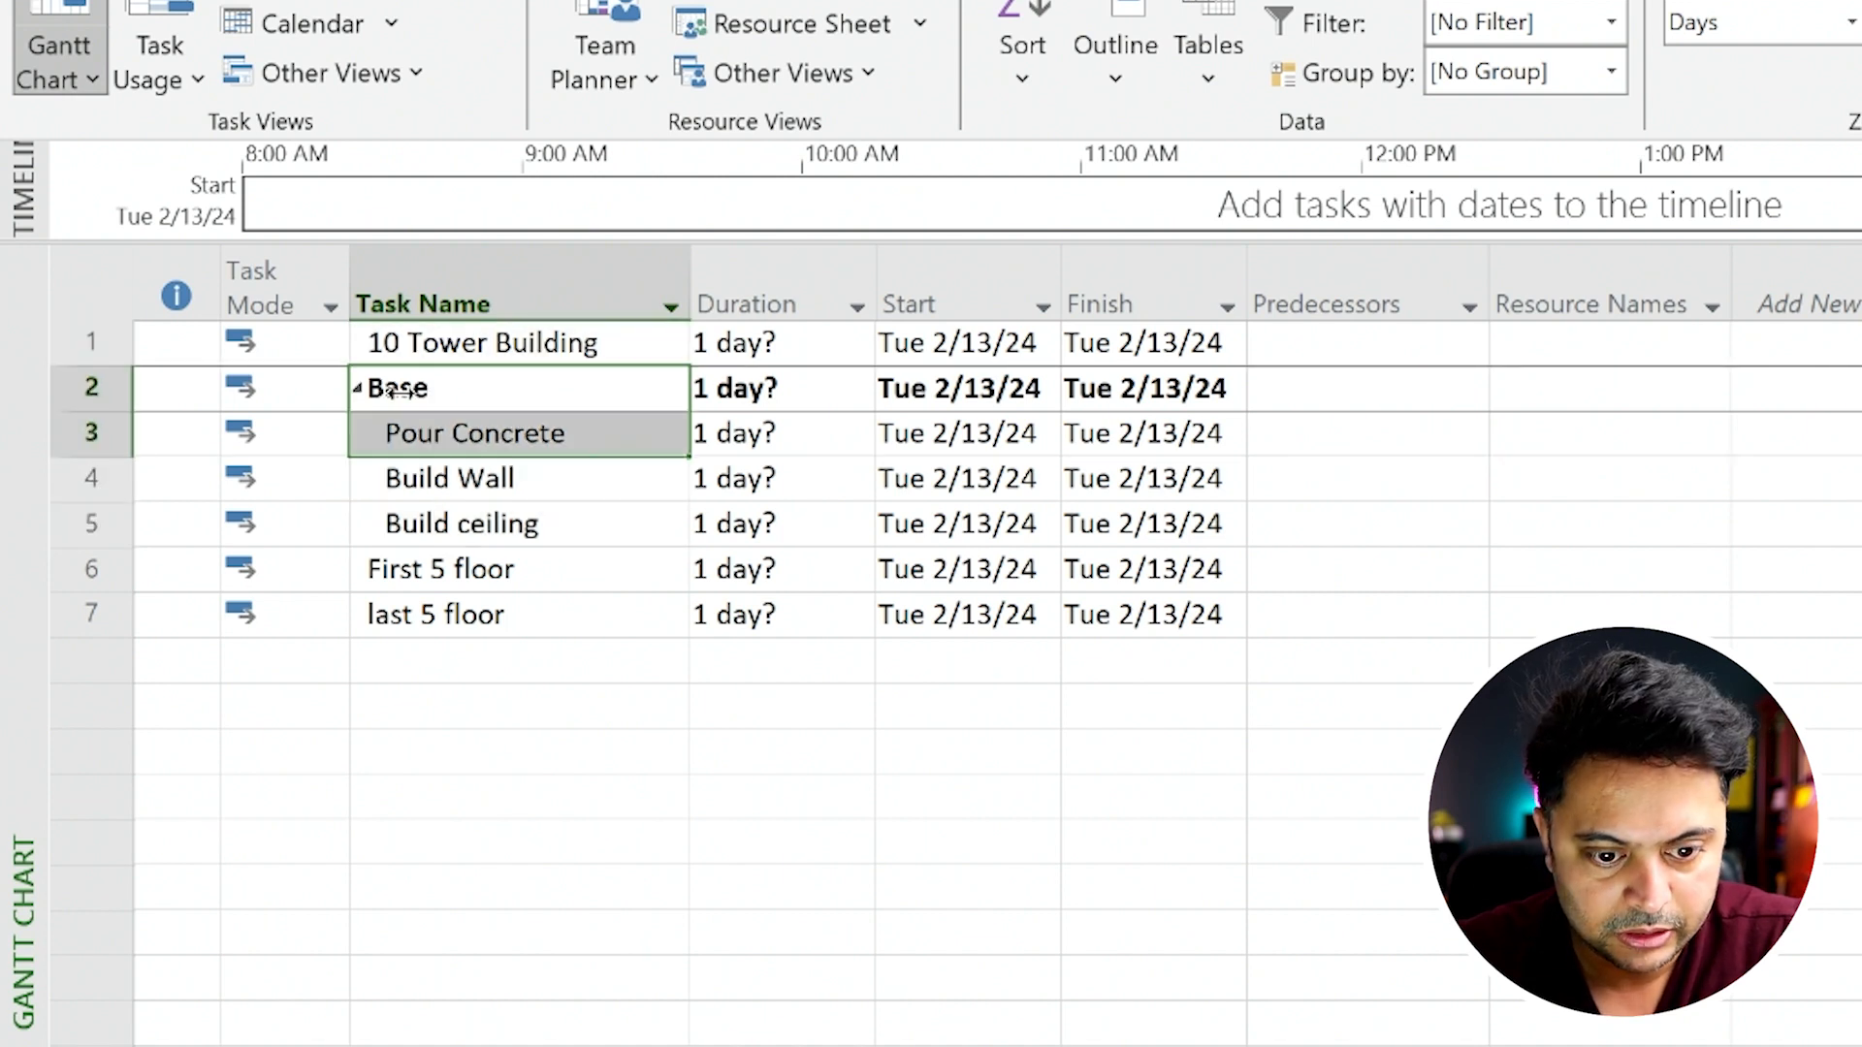
key("shift+Down")
key("shift+Down")
key("shift+Down")
key("shift+Down")
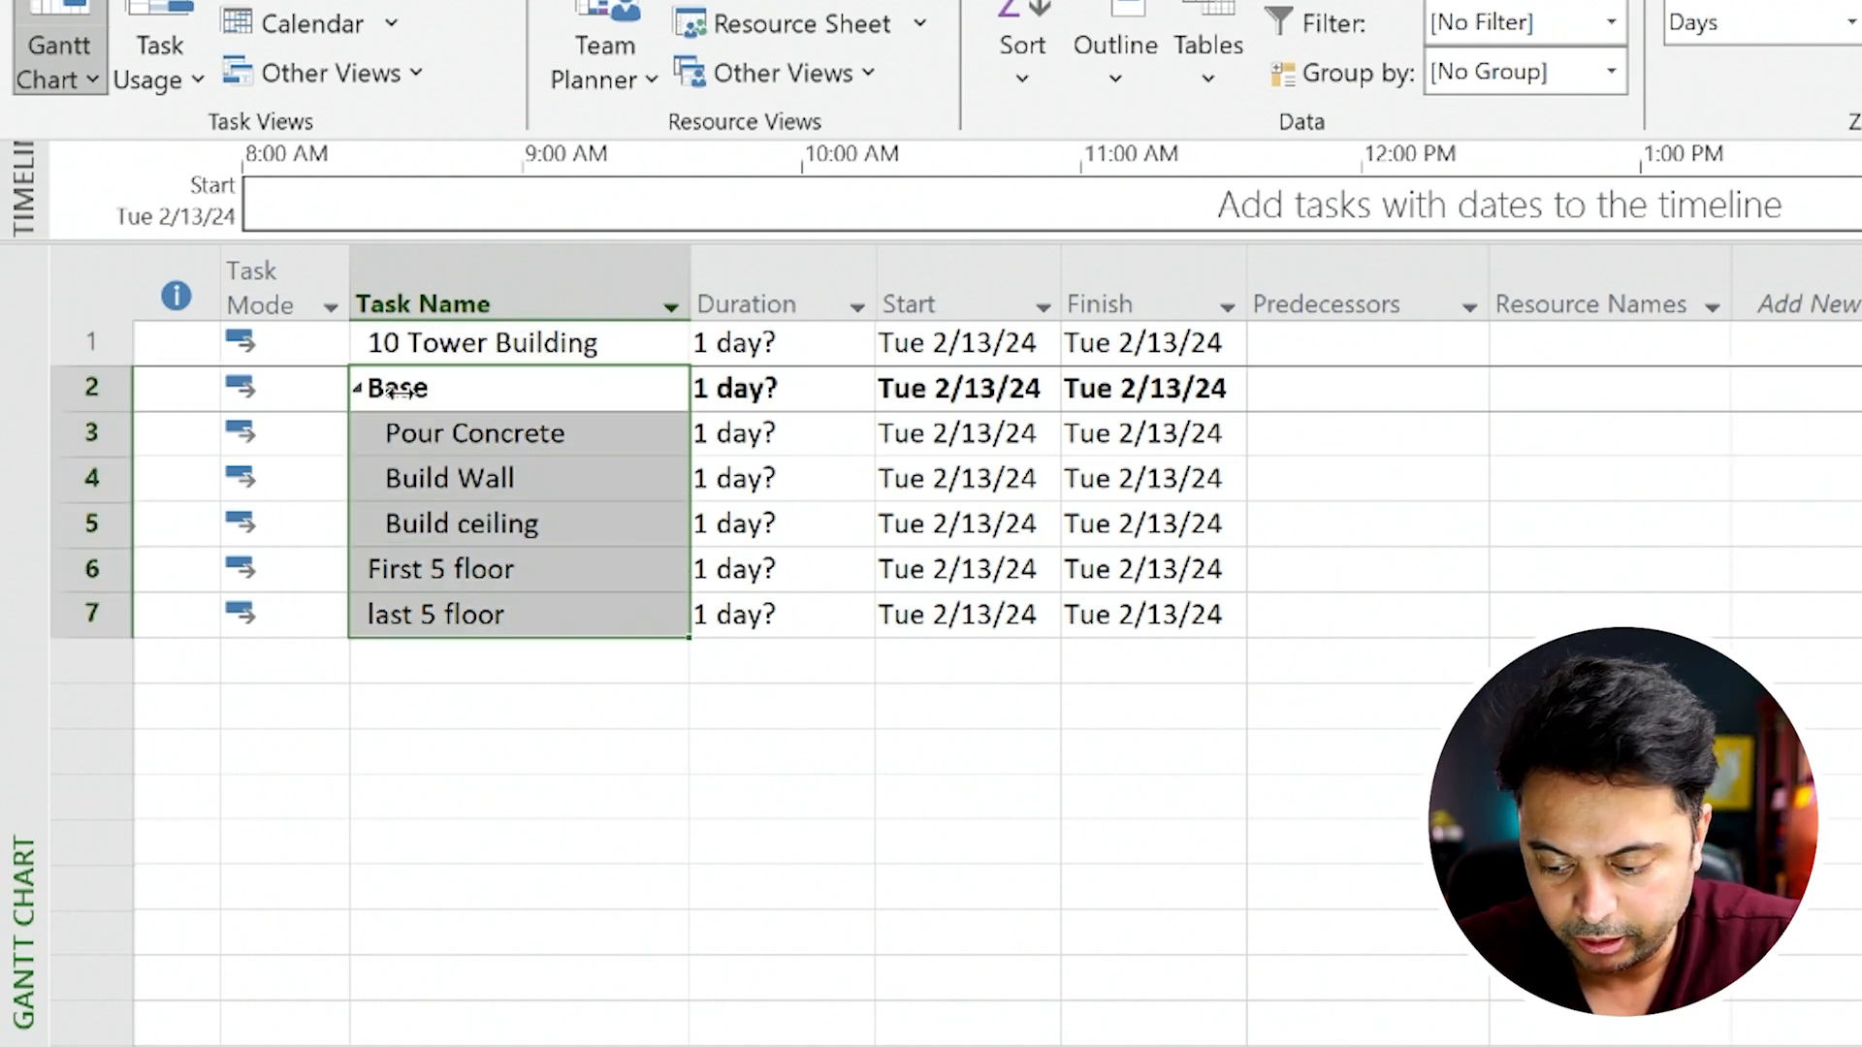
key("alt+shift+Right")
left_click(532, 748)
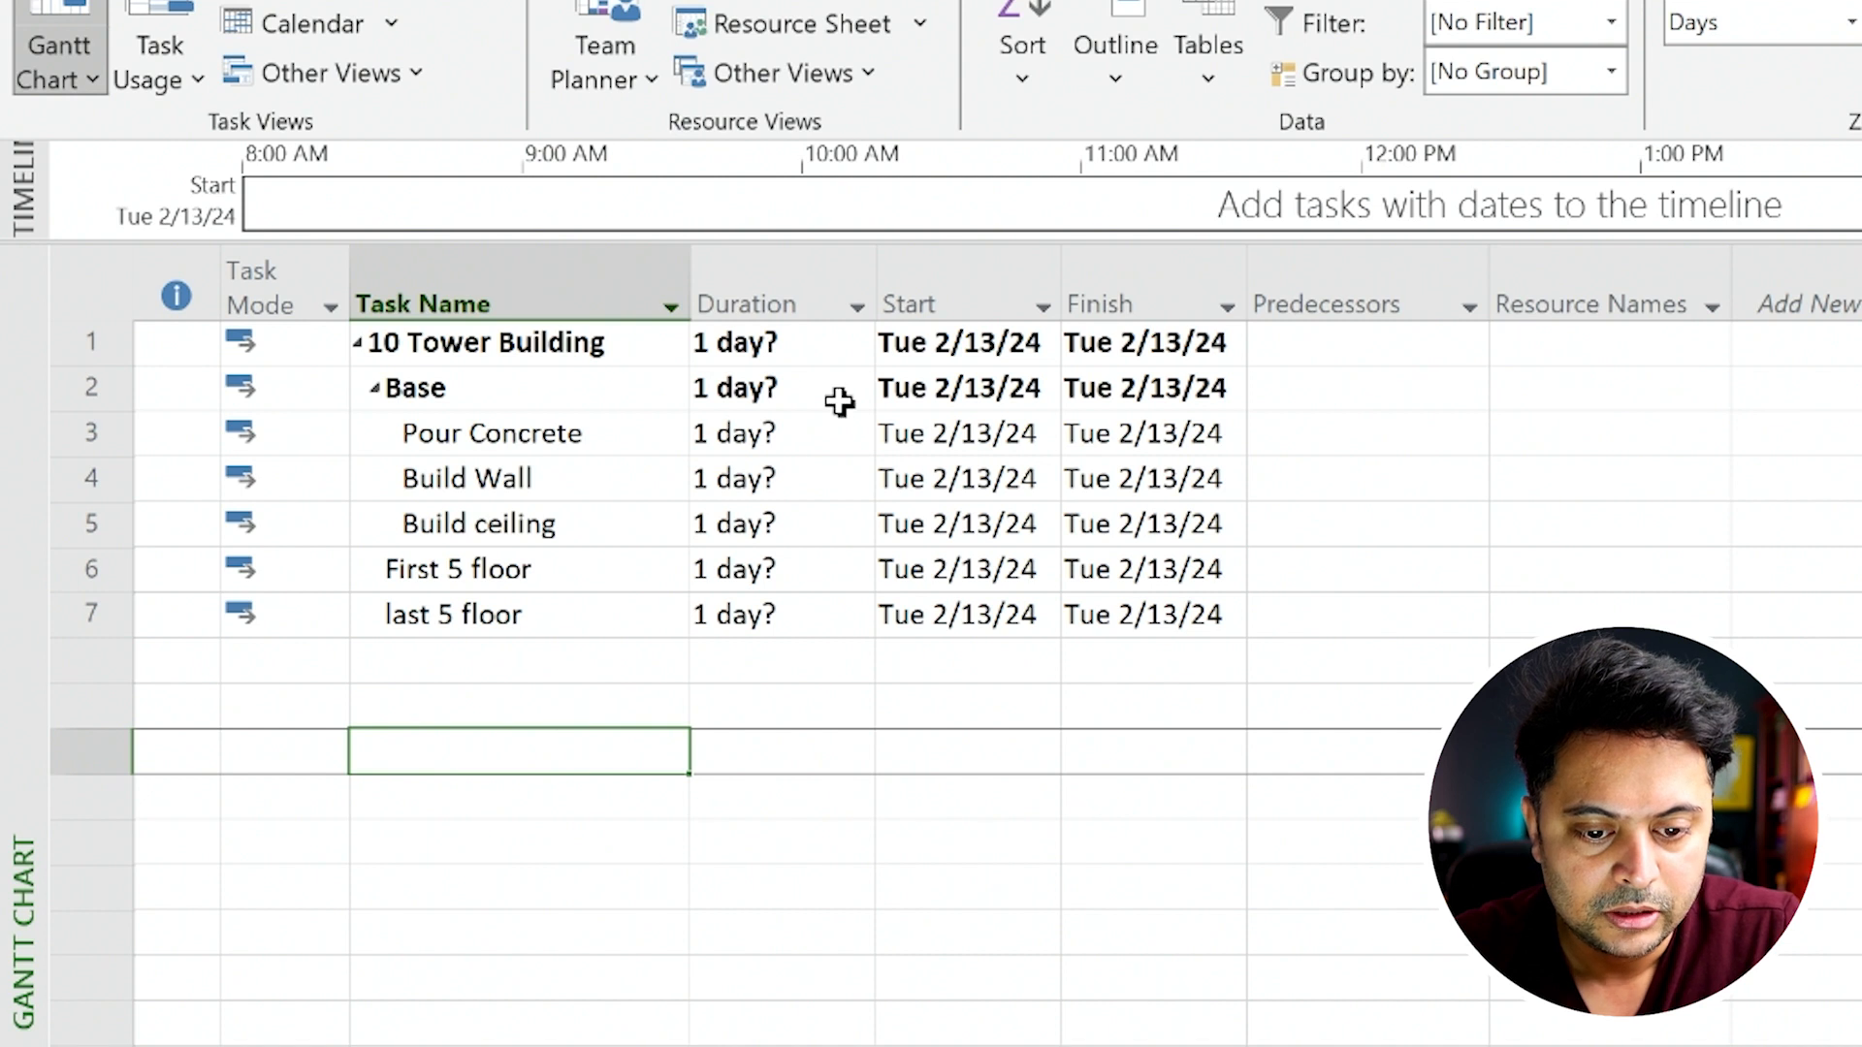
Step: Set the durations of Pour Concrete to 20 days, Build Wall to 30 days and Build ceiling to 5 days
left_click(775, 427)
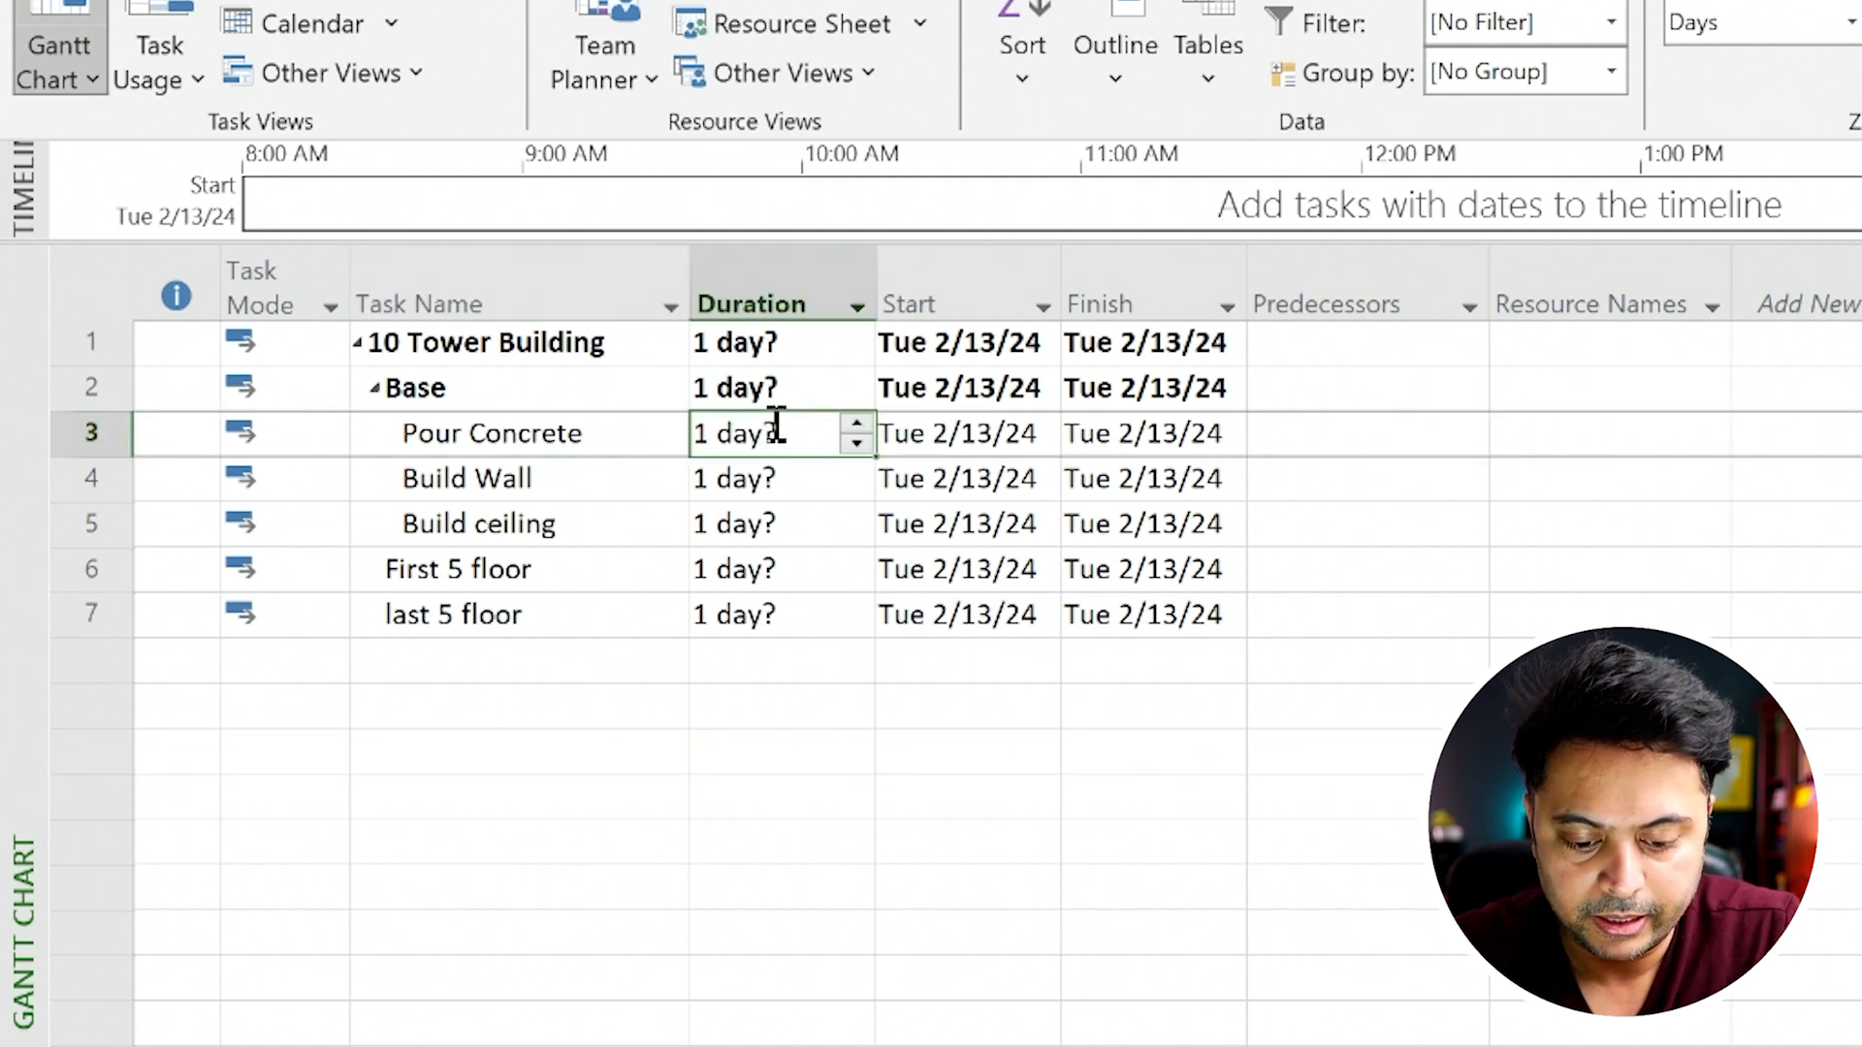
type("20")
key("Return")
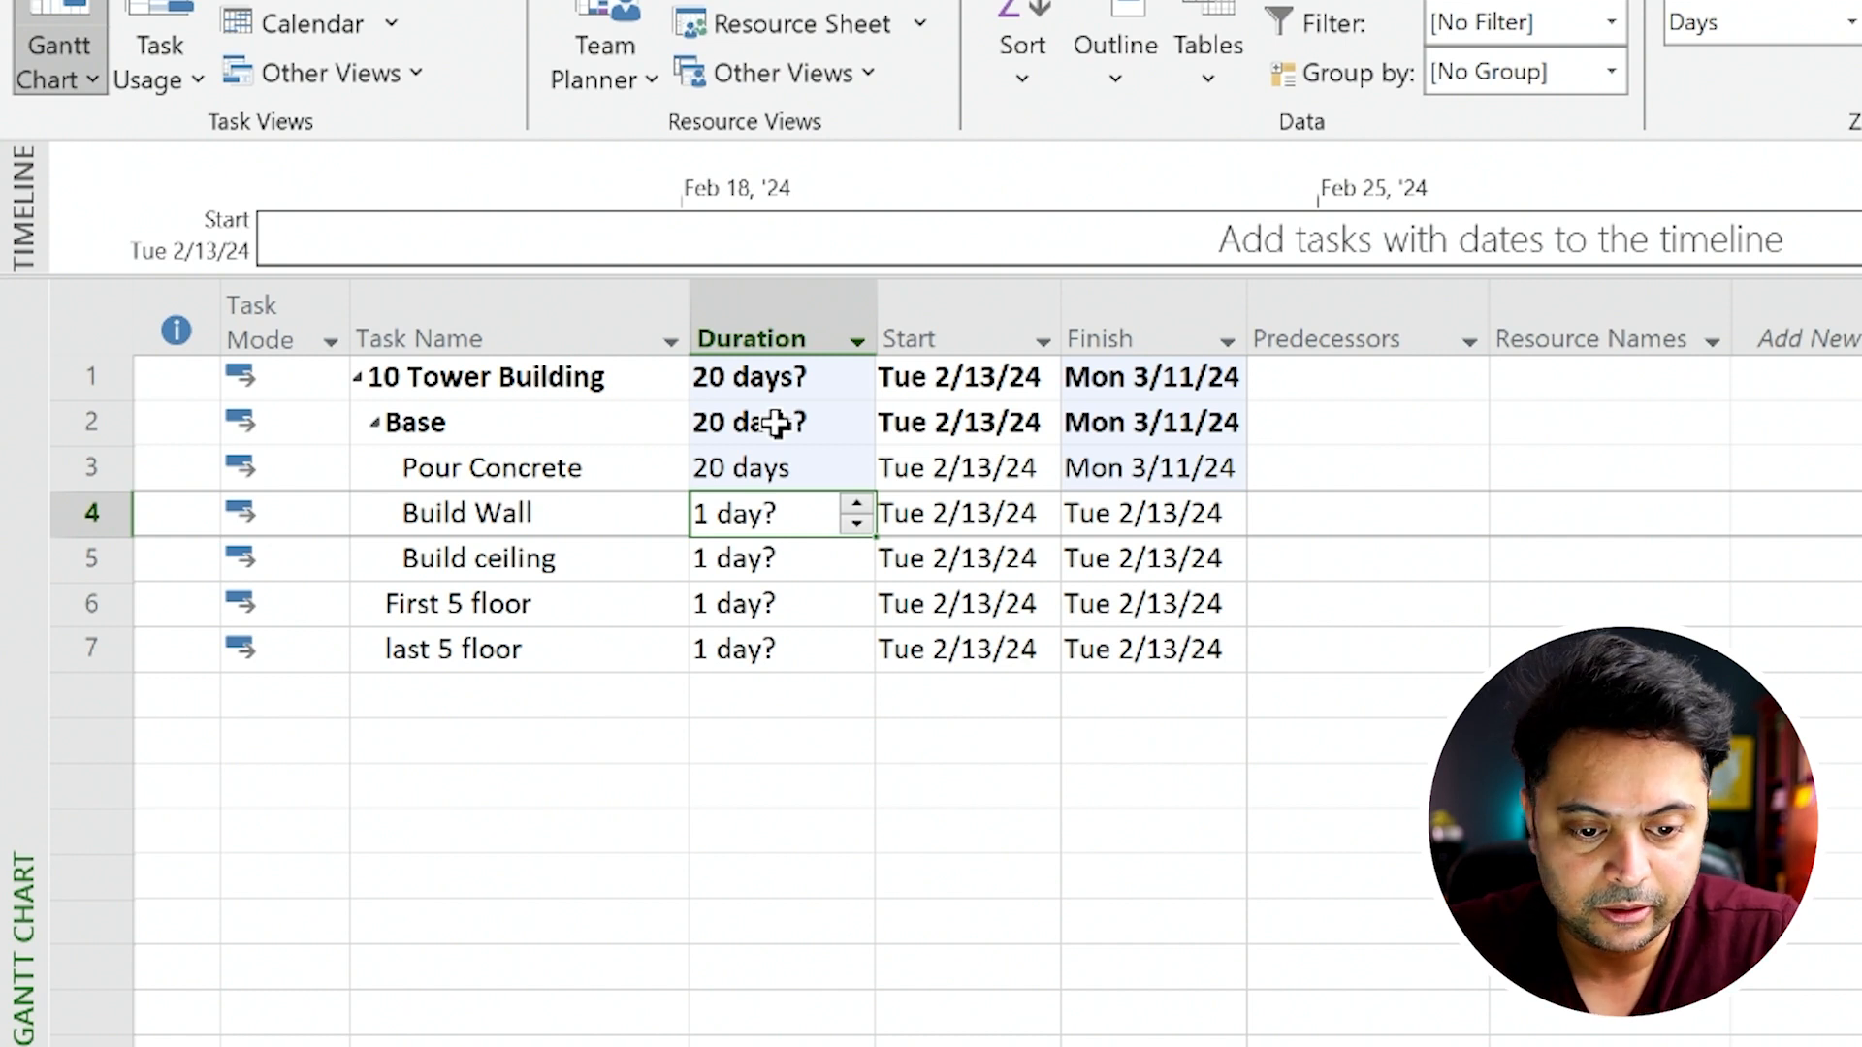
key("BackSpace")
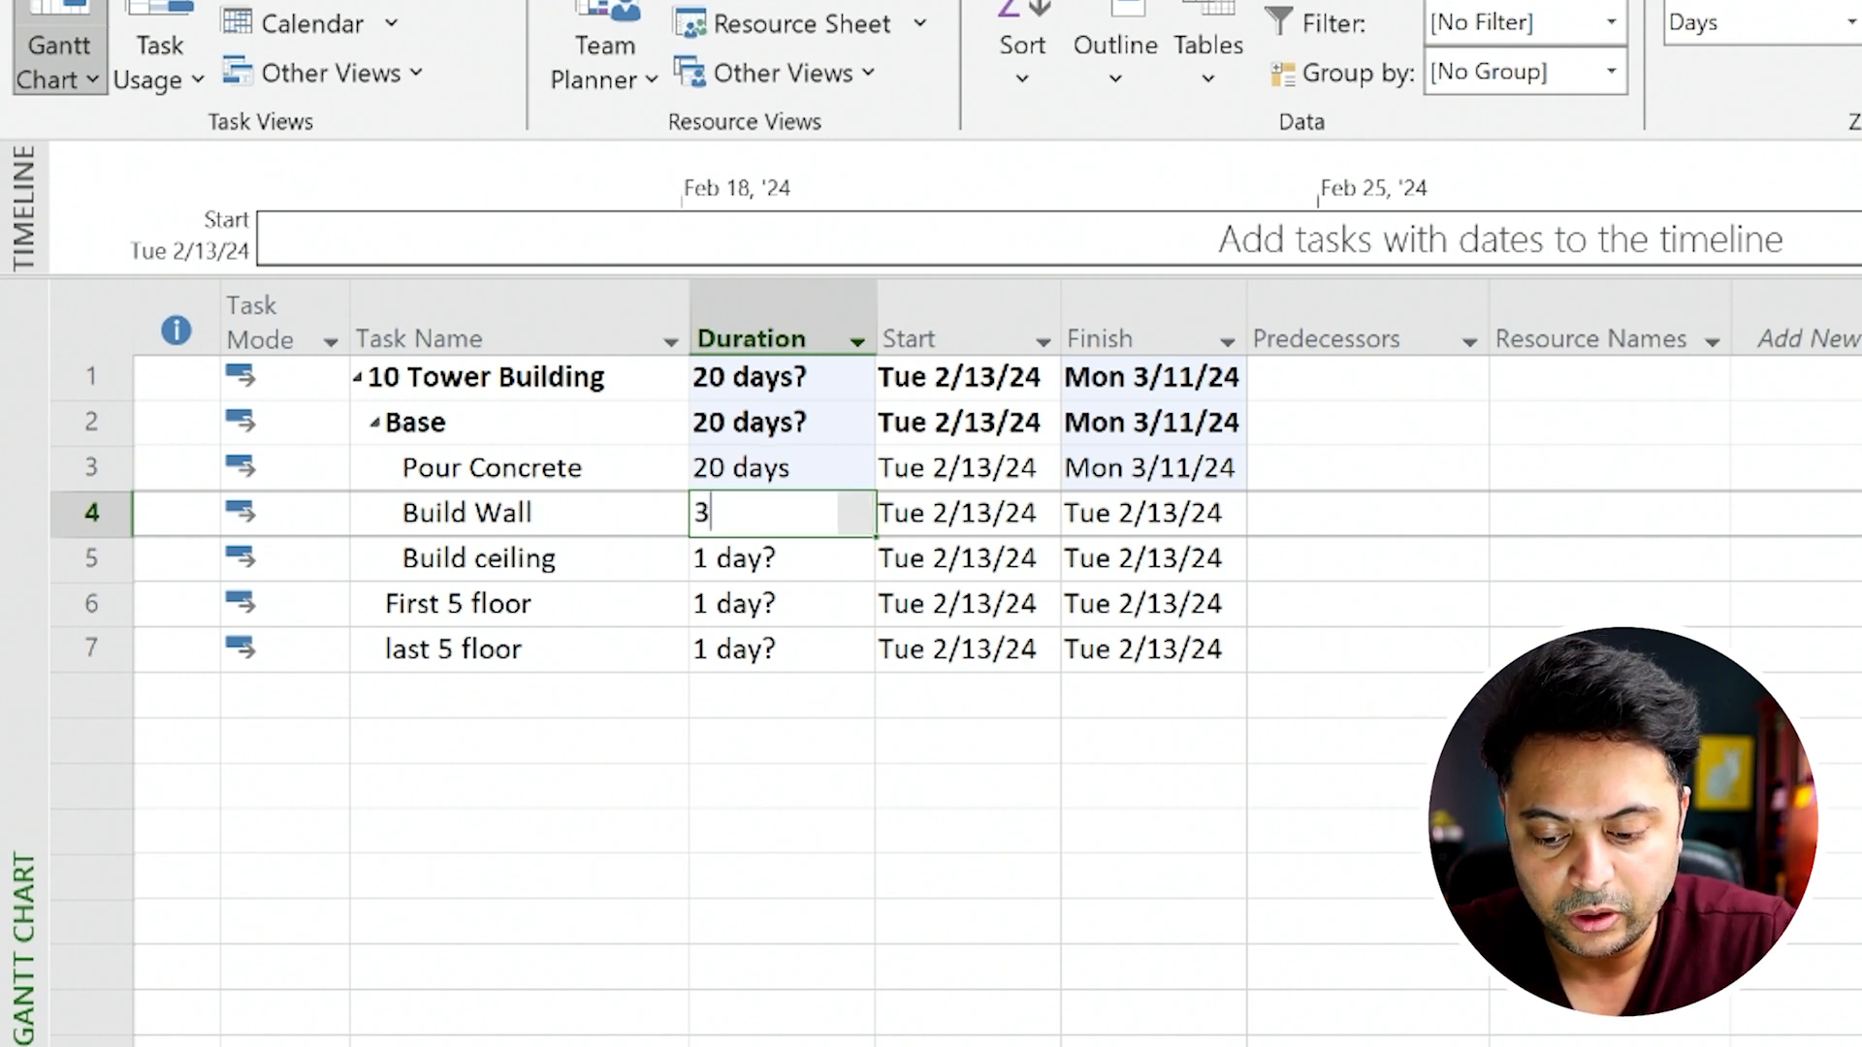
type("30")
key("Return")
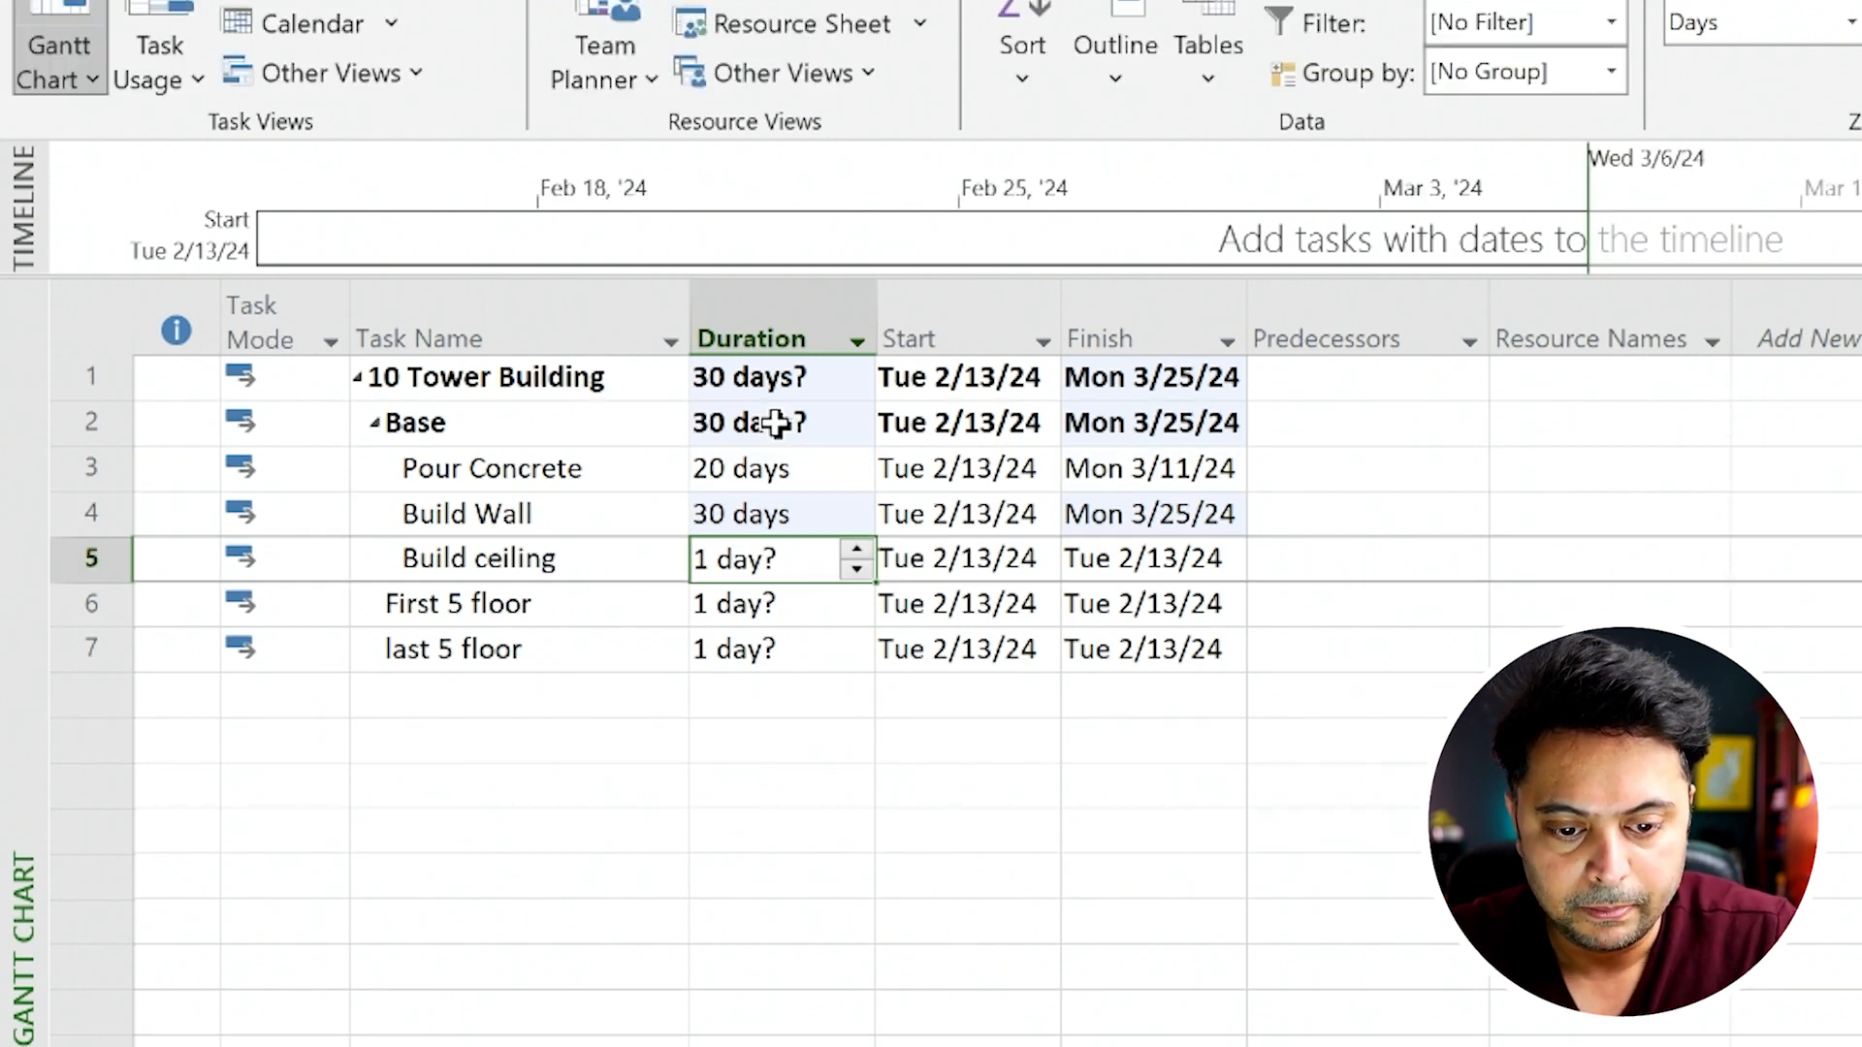
type("5")
key("Return")
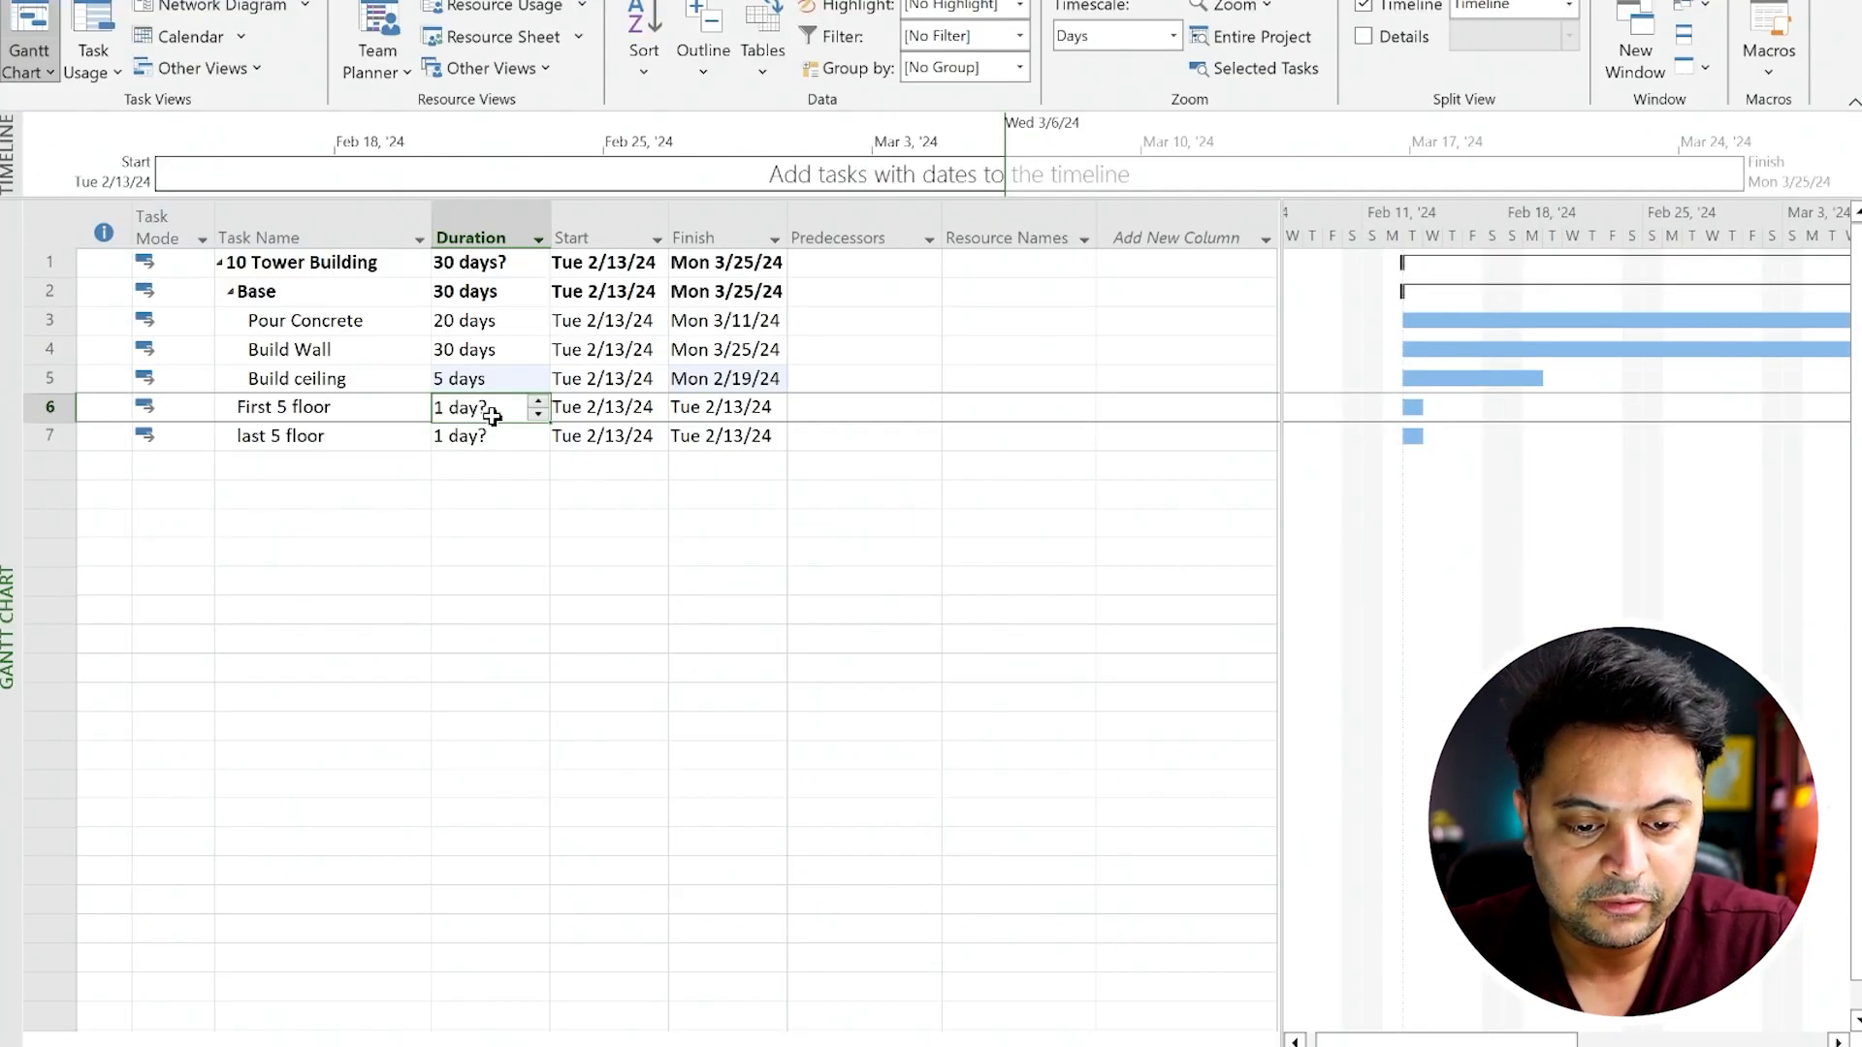
Step: Set the durations of both First 5 floor and last 5 floor to 50 days
type("50")
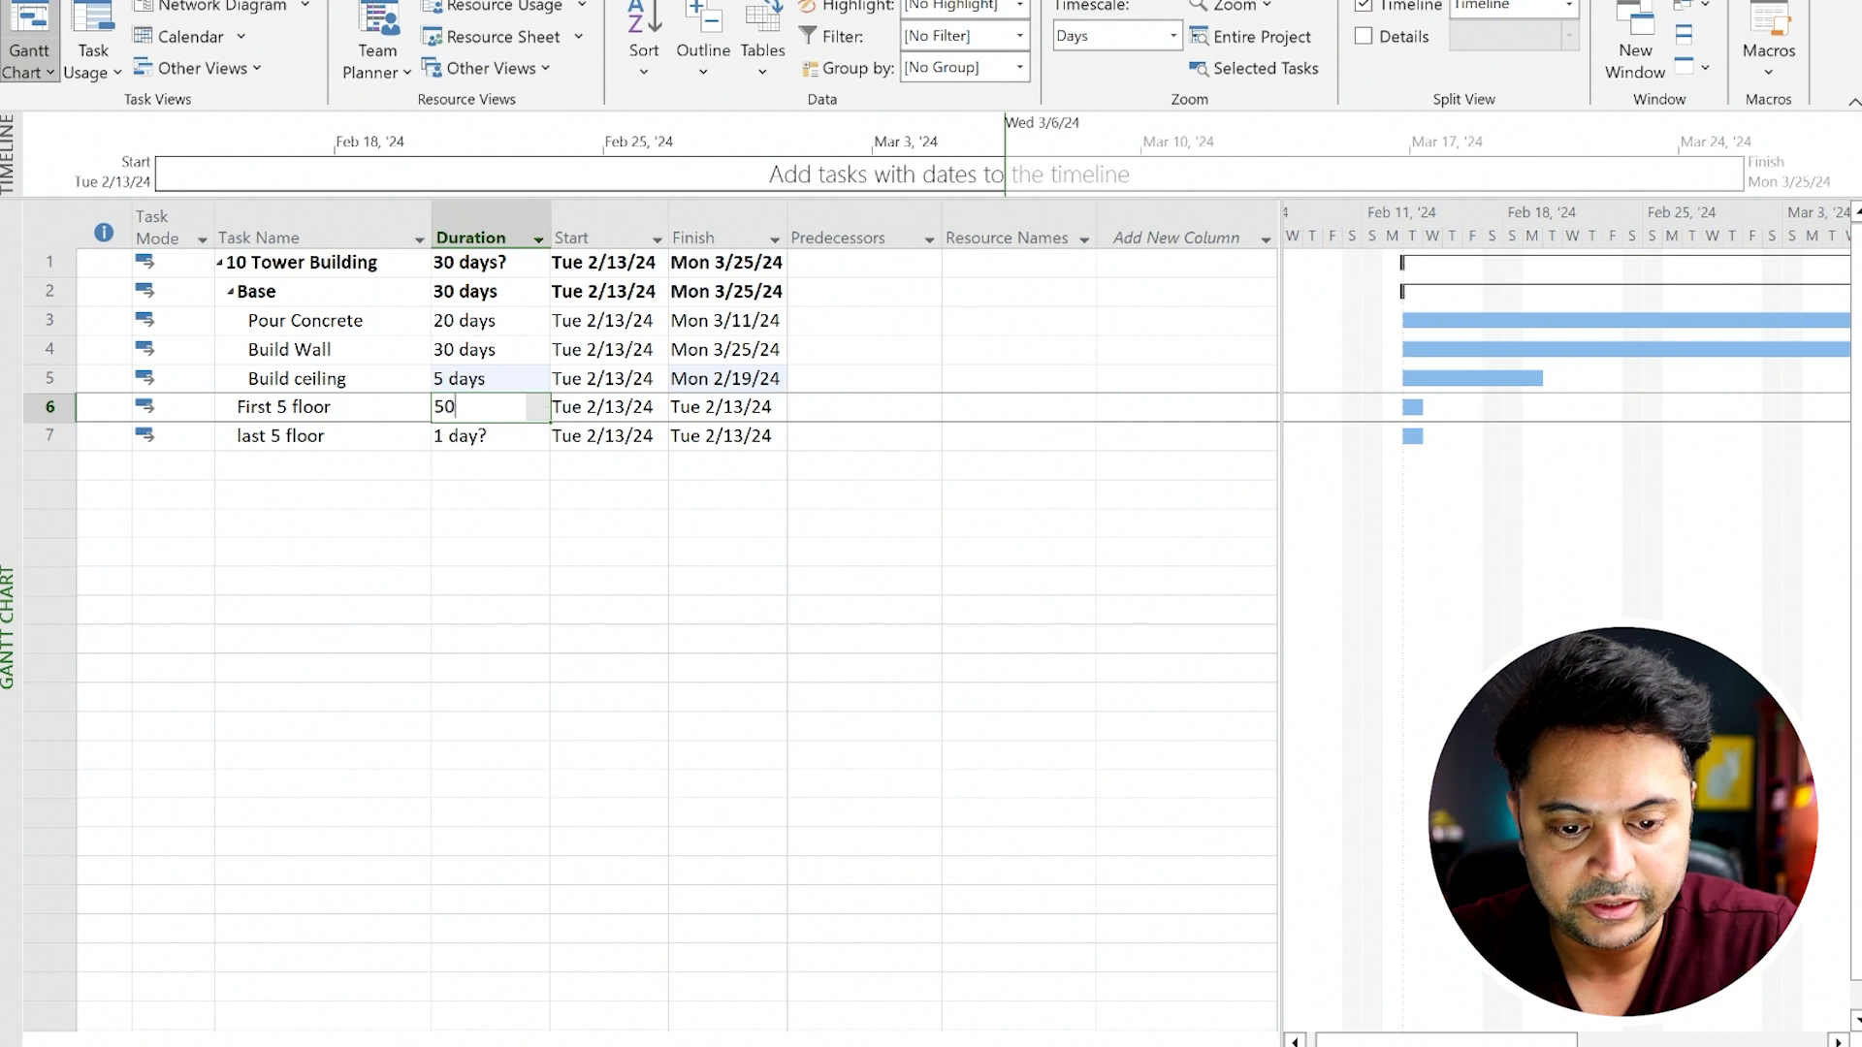
key("Return")
type("50")
key("Return")
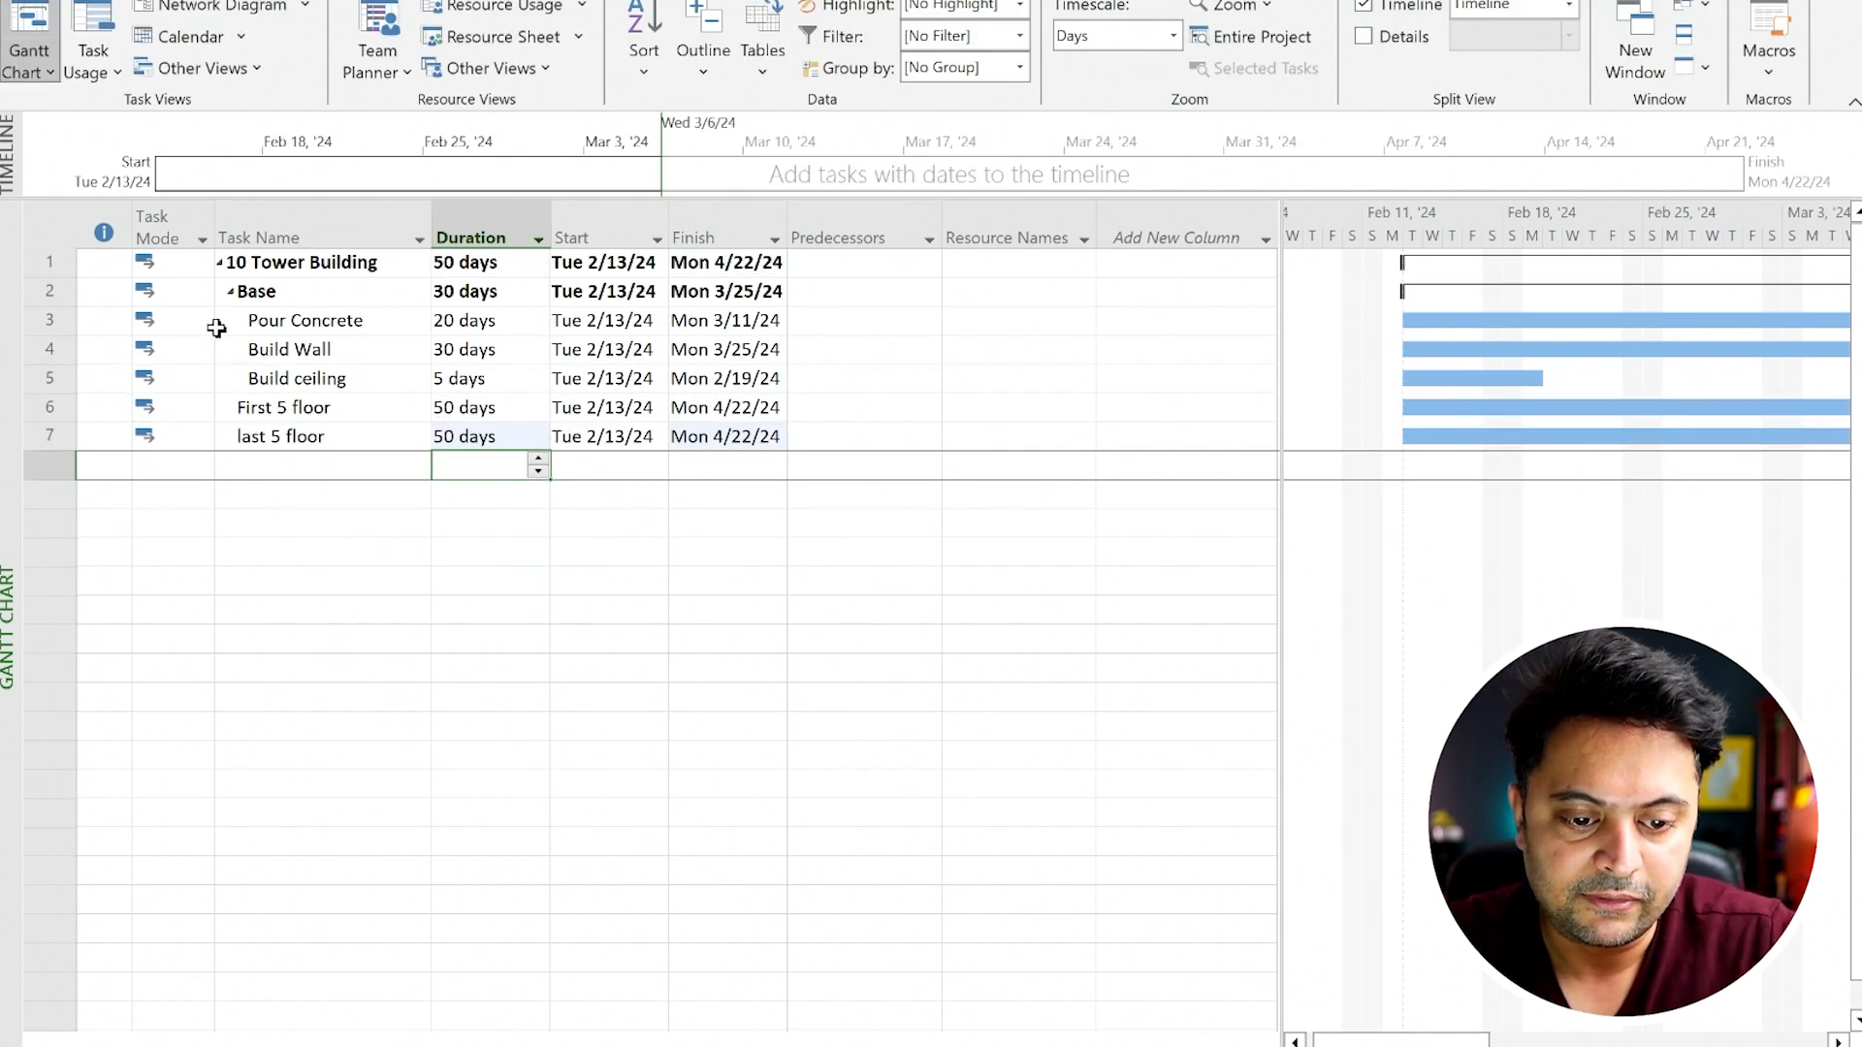
Step: Link the tasks from Pour Concrete through last 5 floor in sequence as a chain of dependencies
left_click_drag(284, 320, 258, 433)
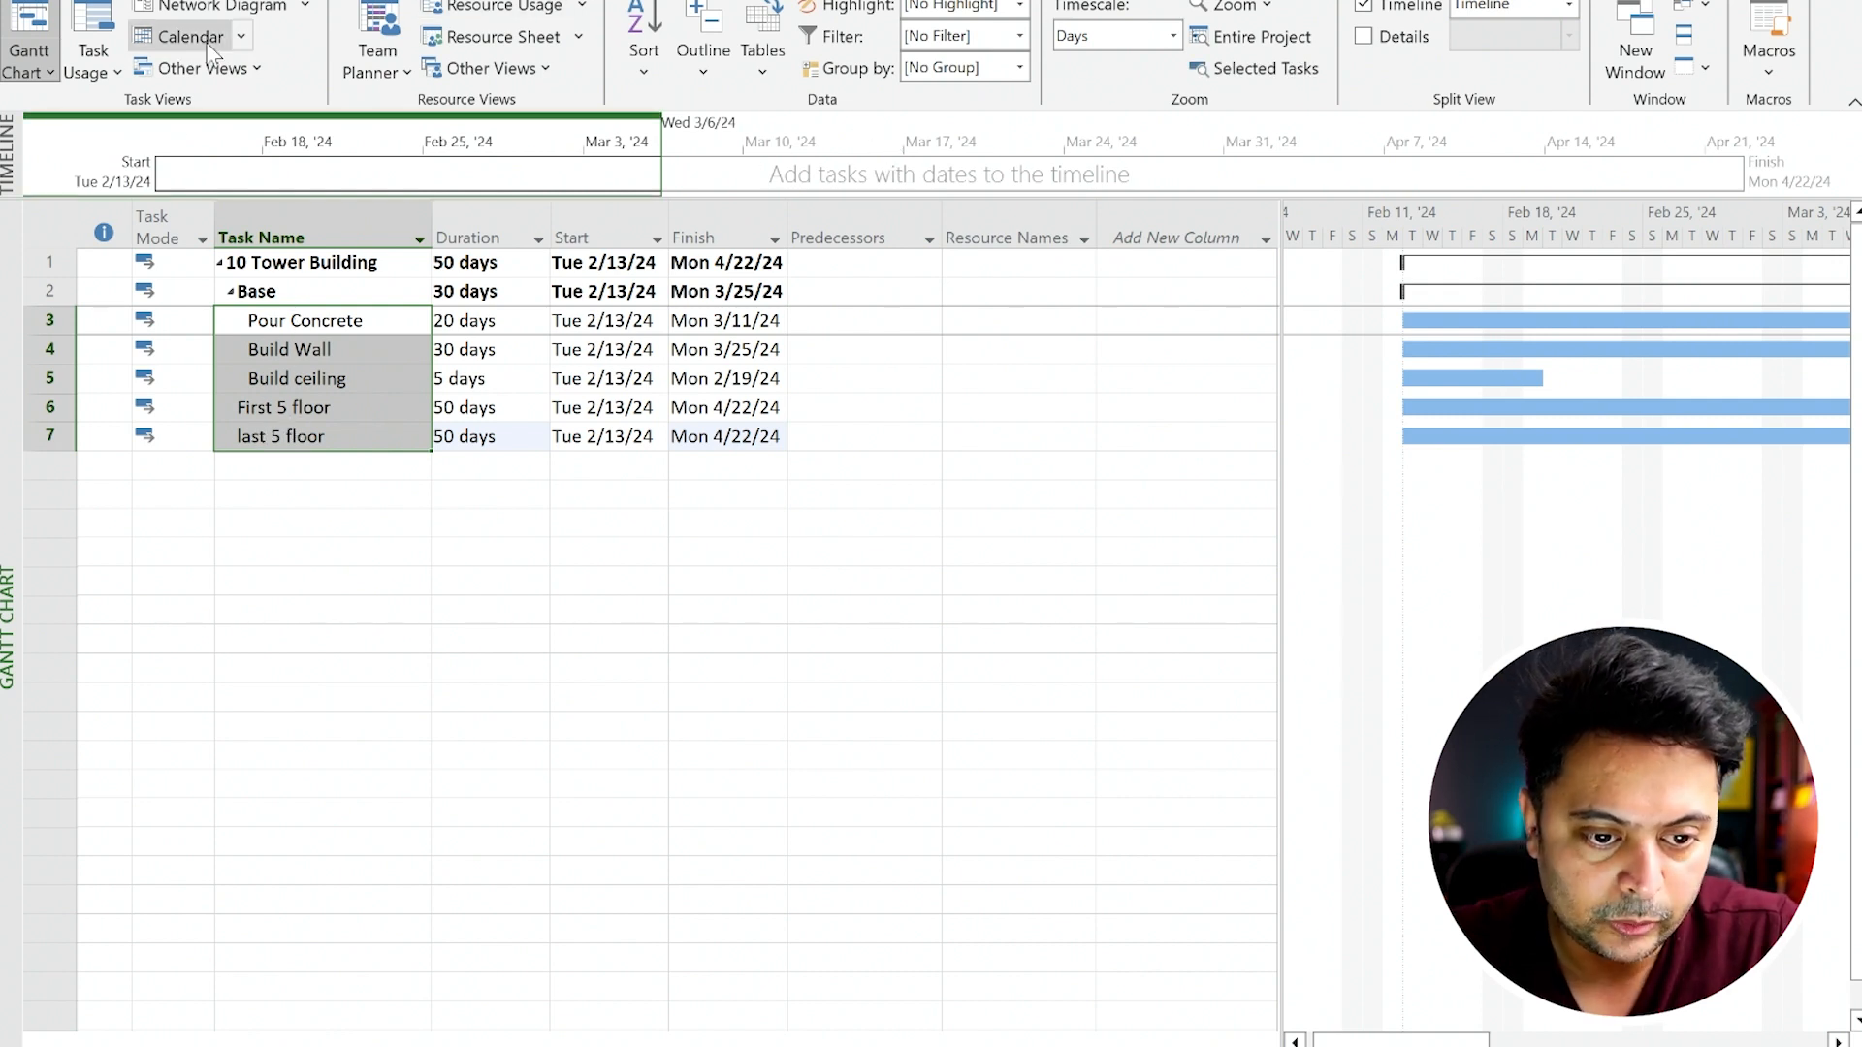
left_click(96, 87)
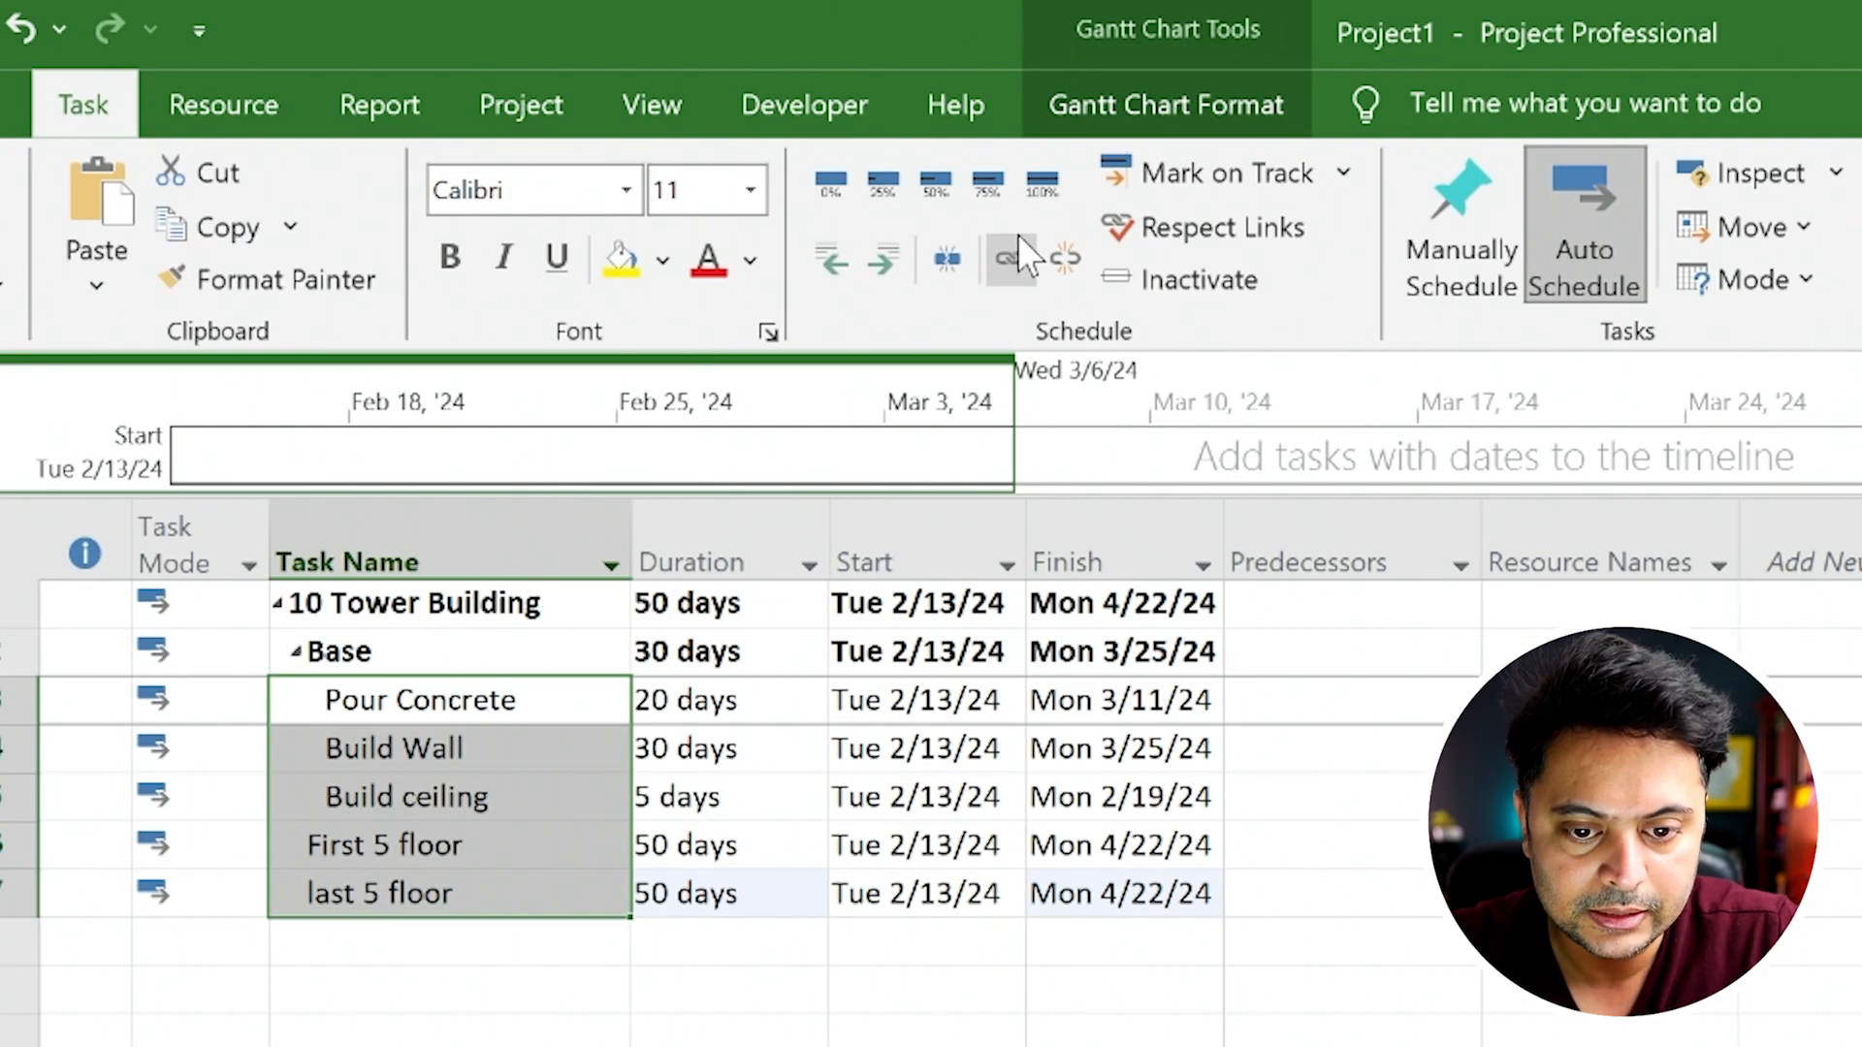
left_click(1024, 237)
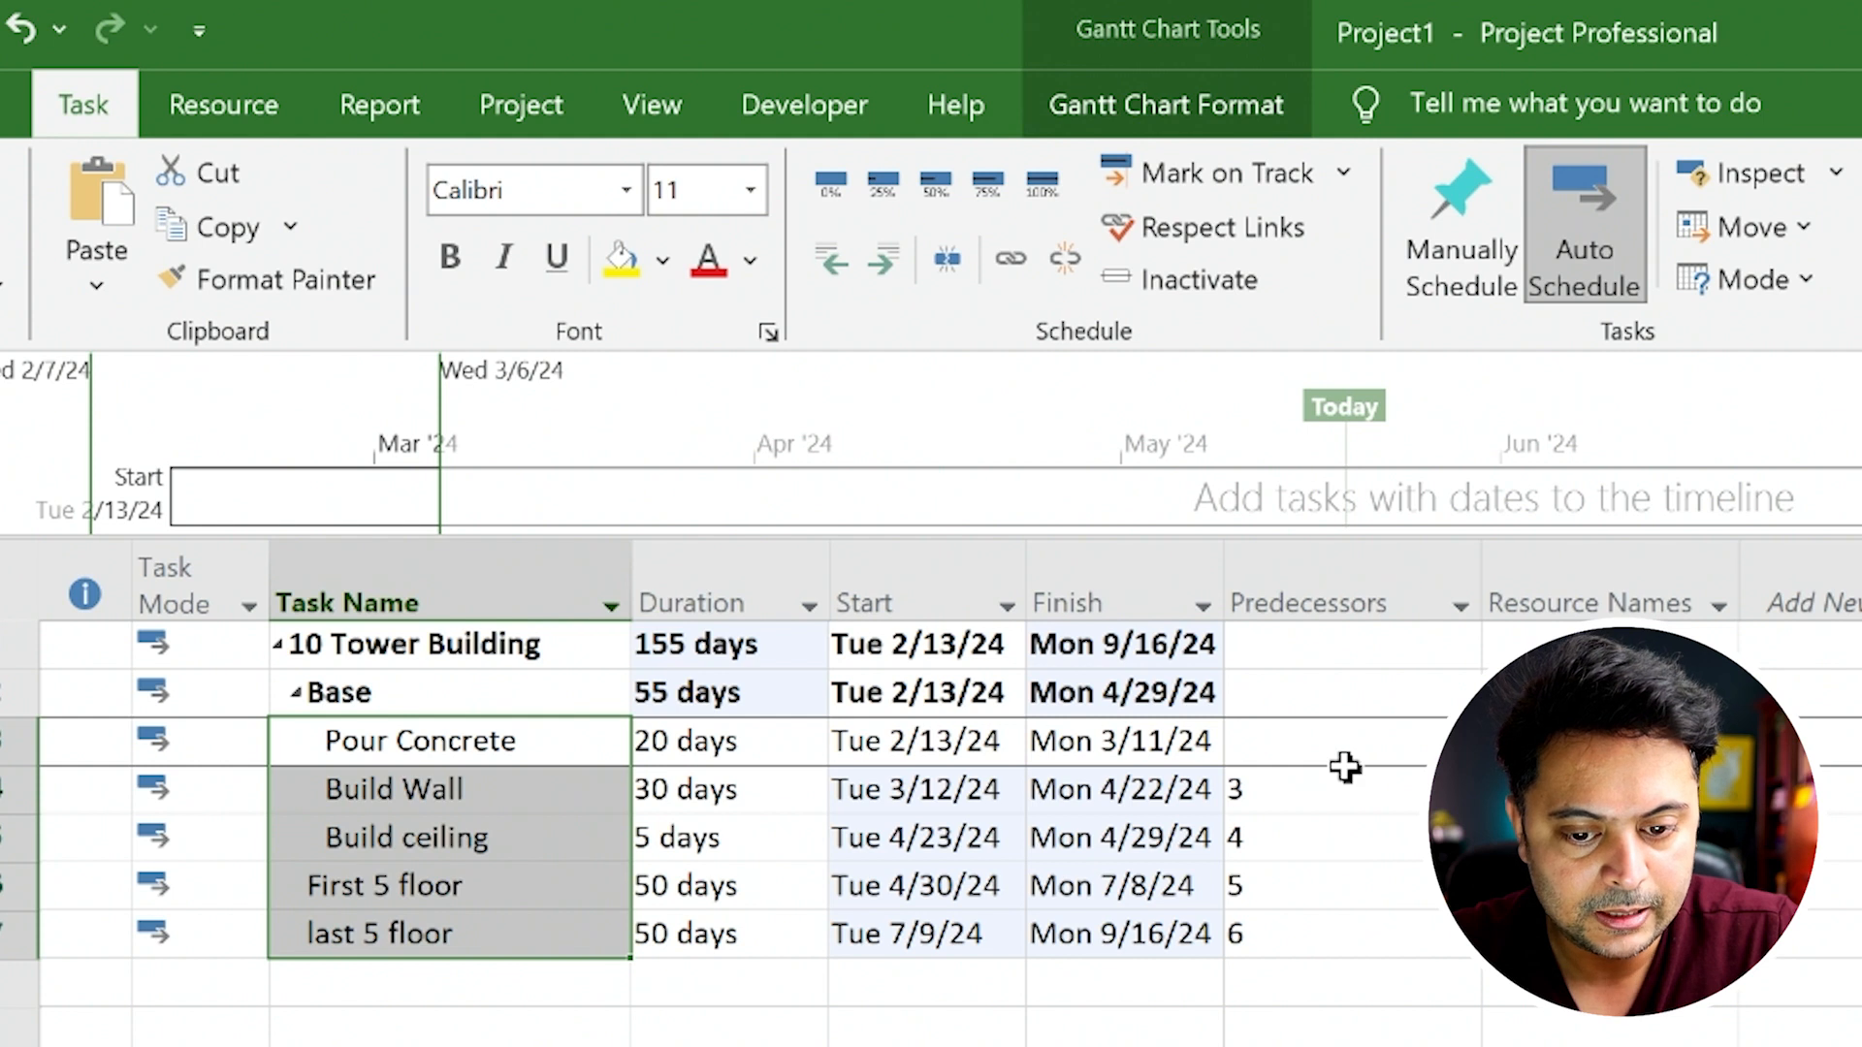
left_click(1299, 751)
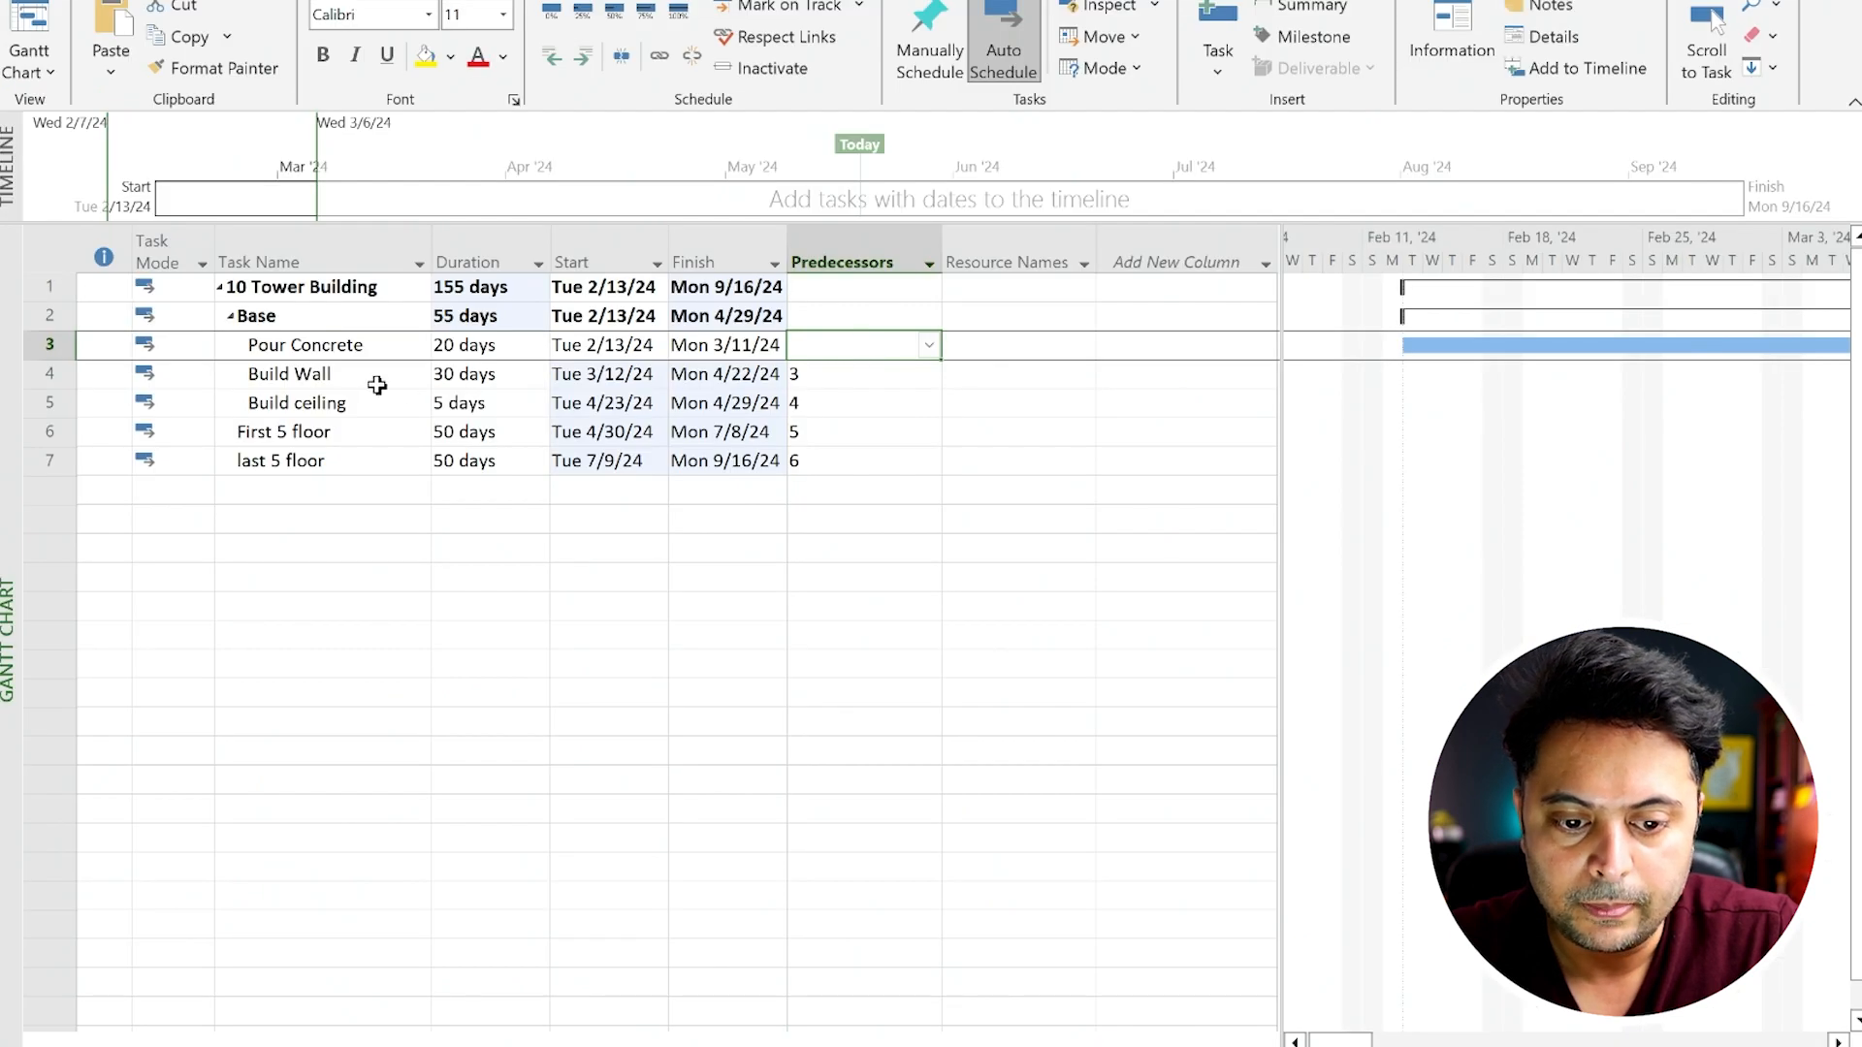
left_click(373, 385)
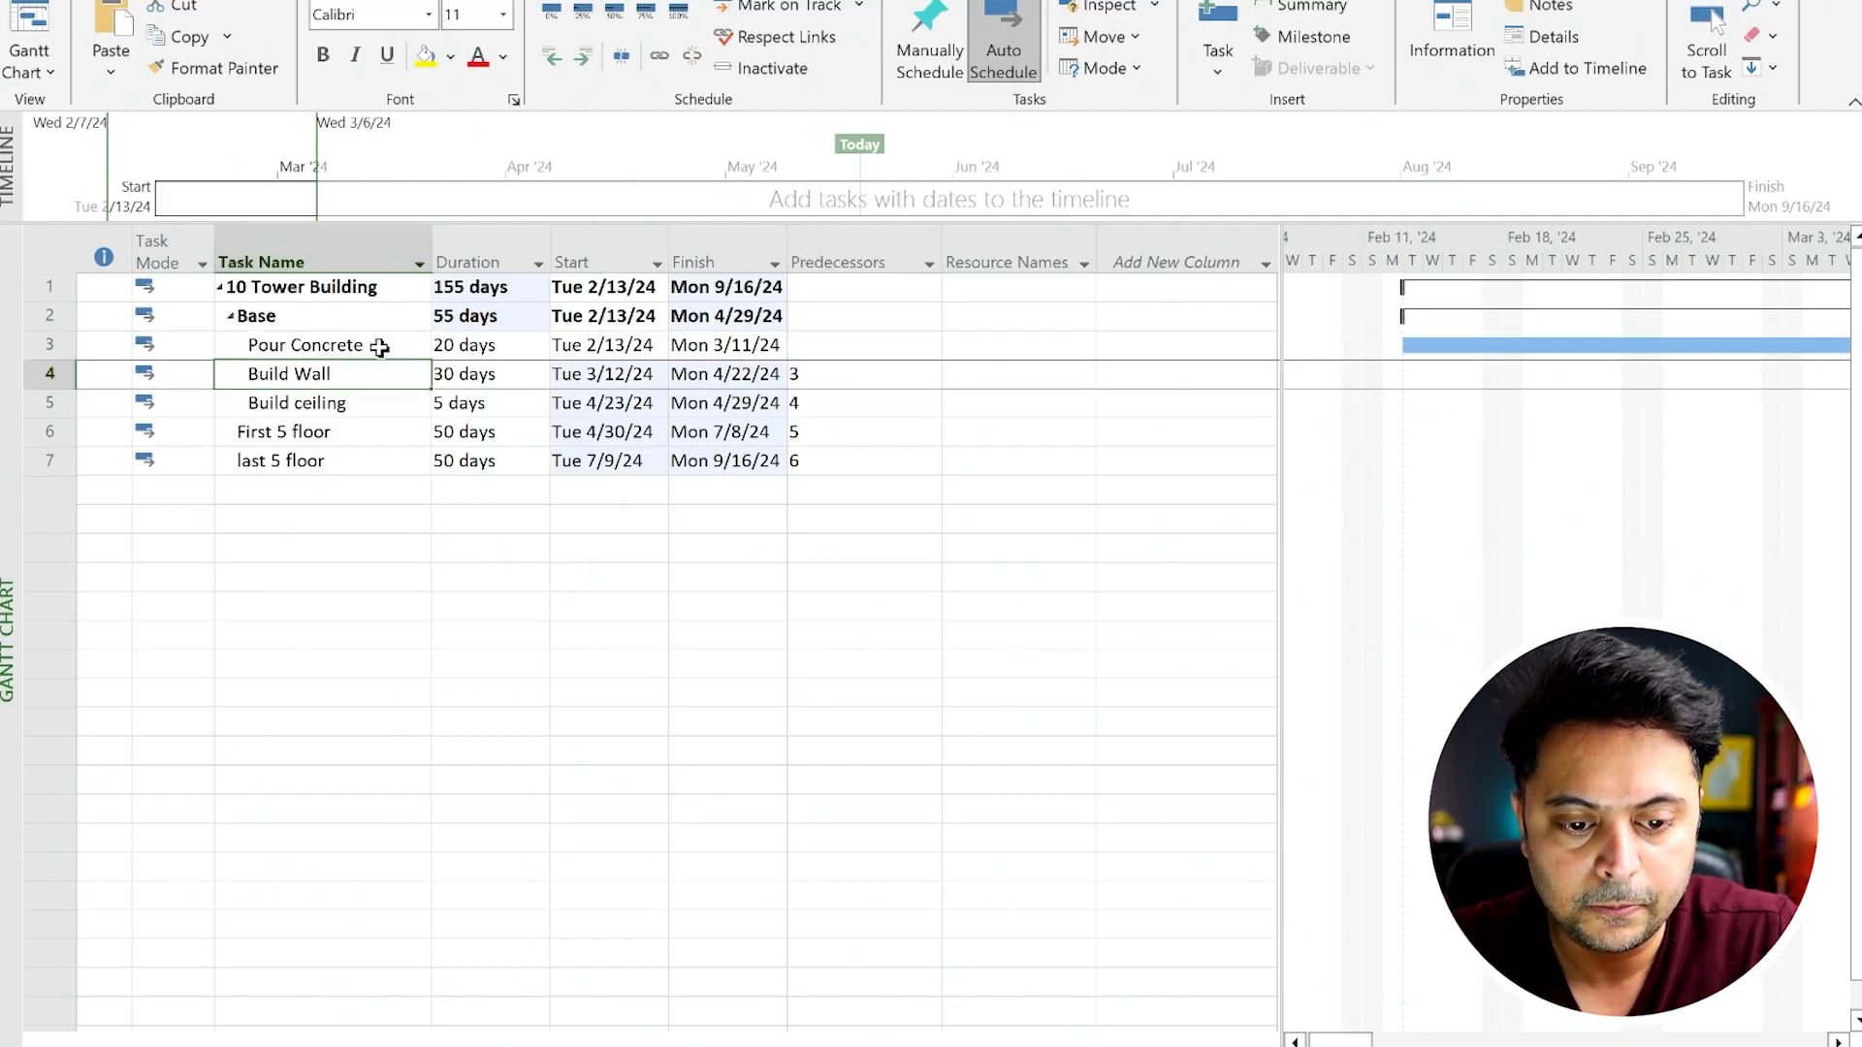
left_click(379, 347)
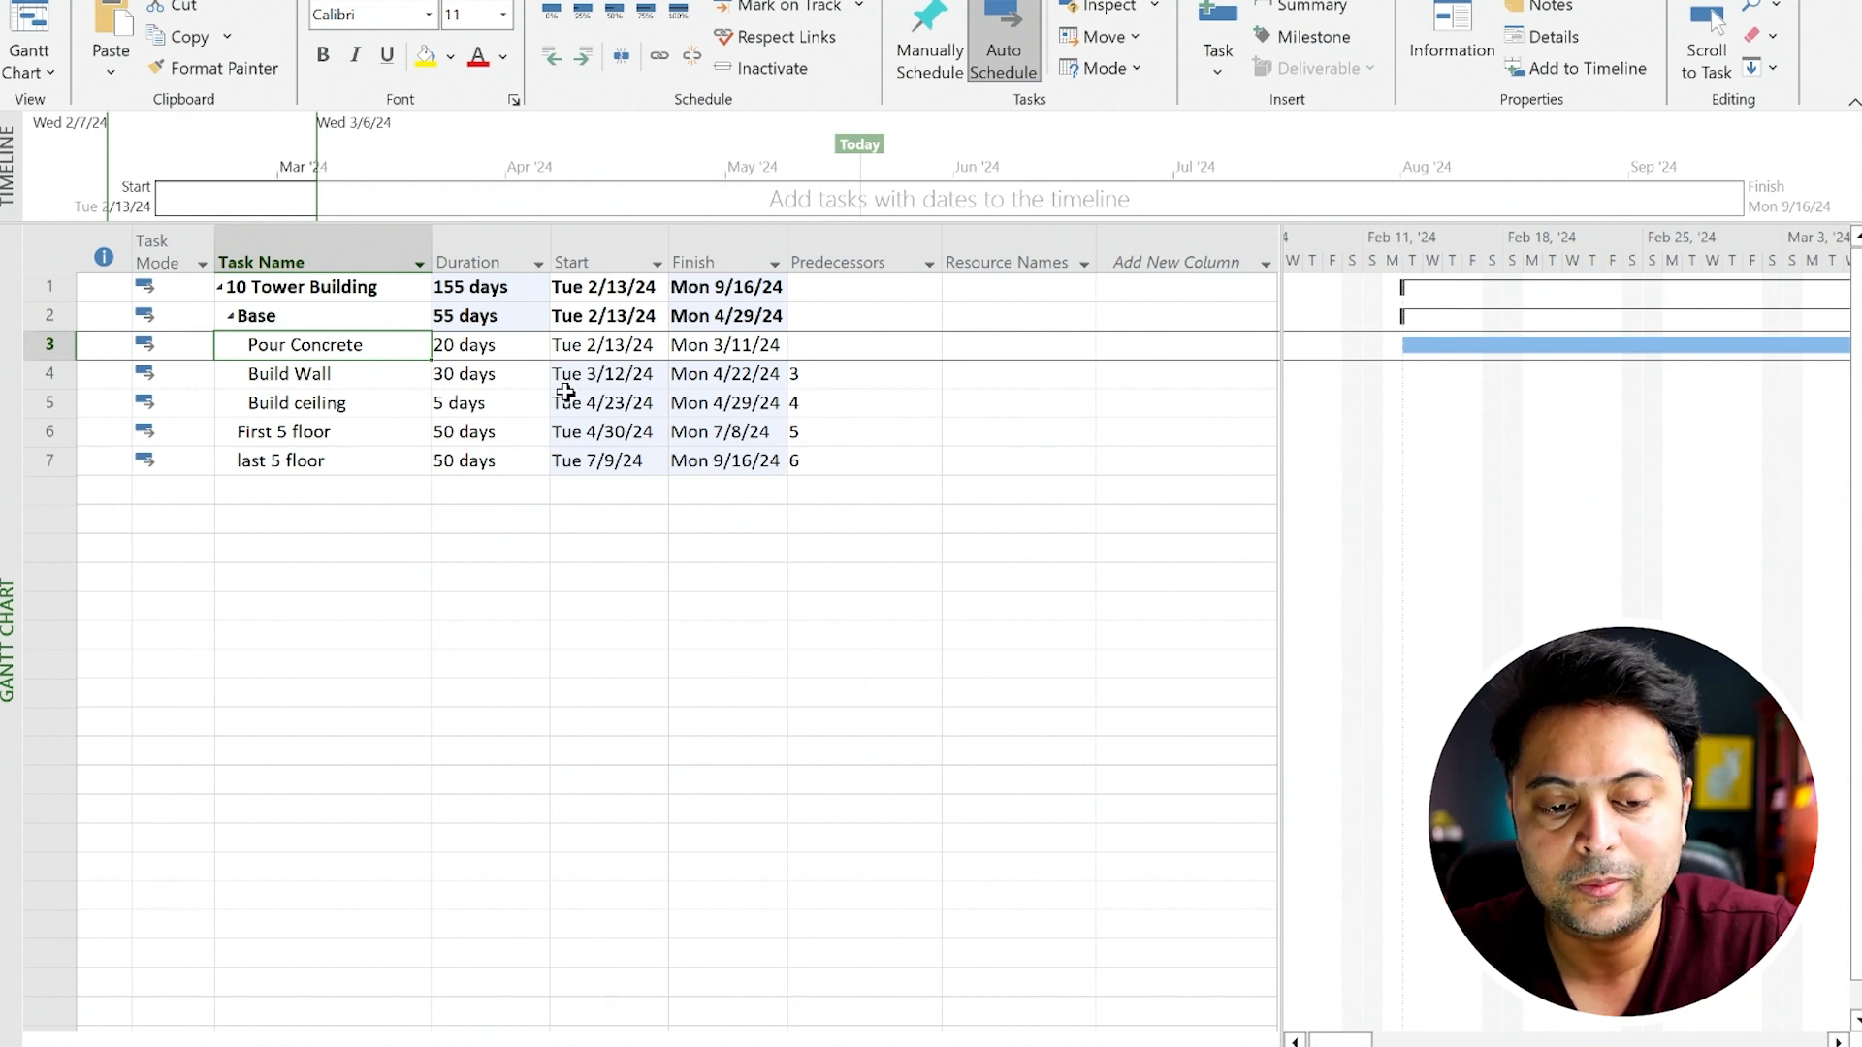
Step: Insert a task named Install Doors and Windows above Build ceiling and set its duration to 10 days
left_click(45, 401)
right_click(55, 400)
left_click(130, 590)
type("Install Doors and Windows")
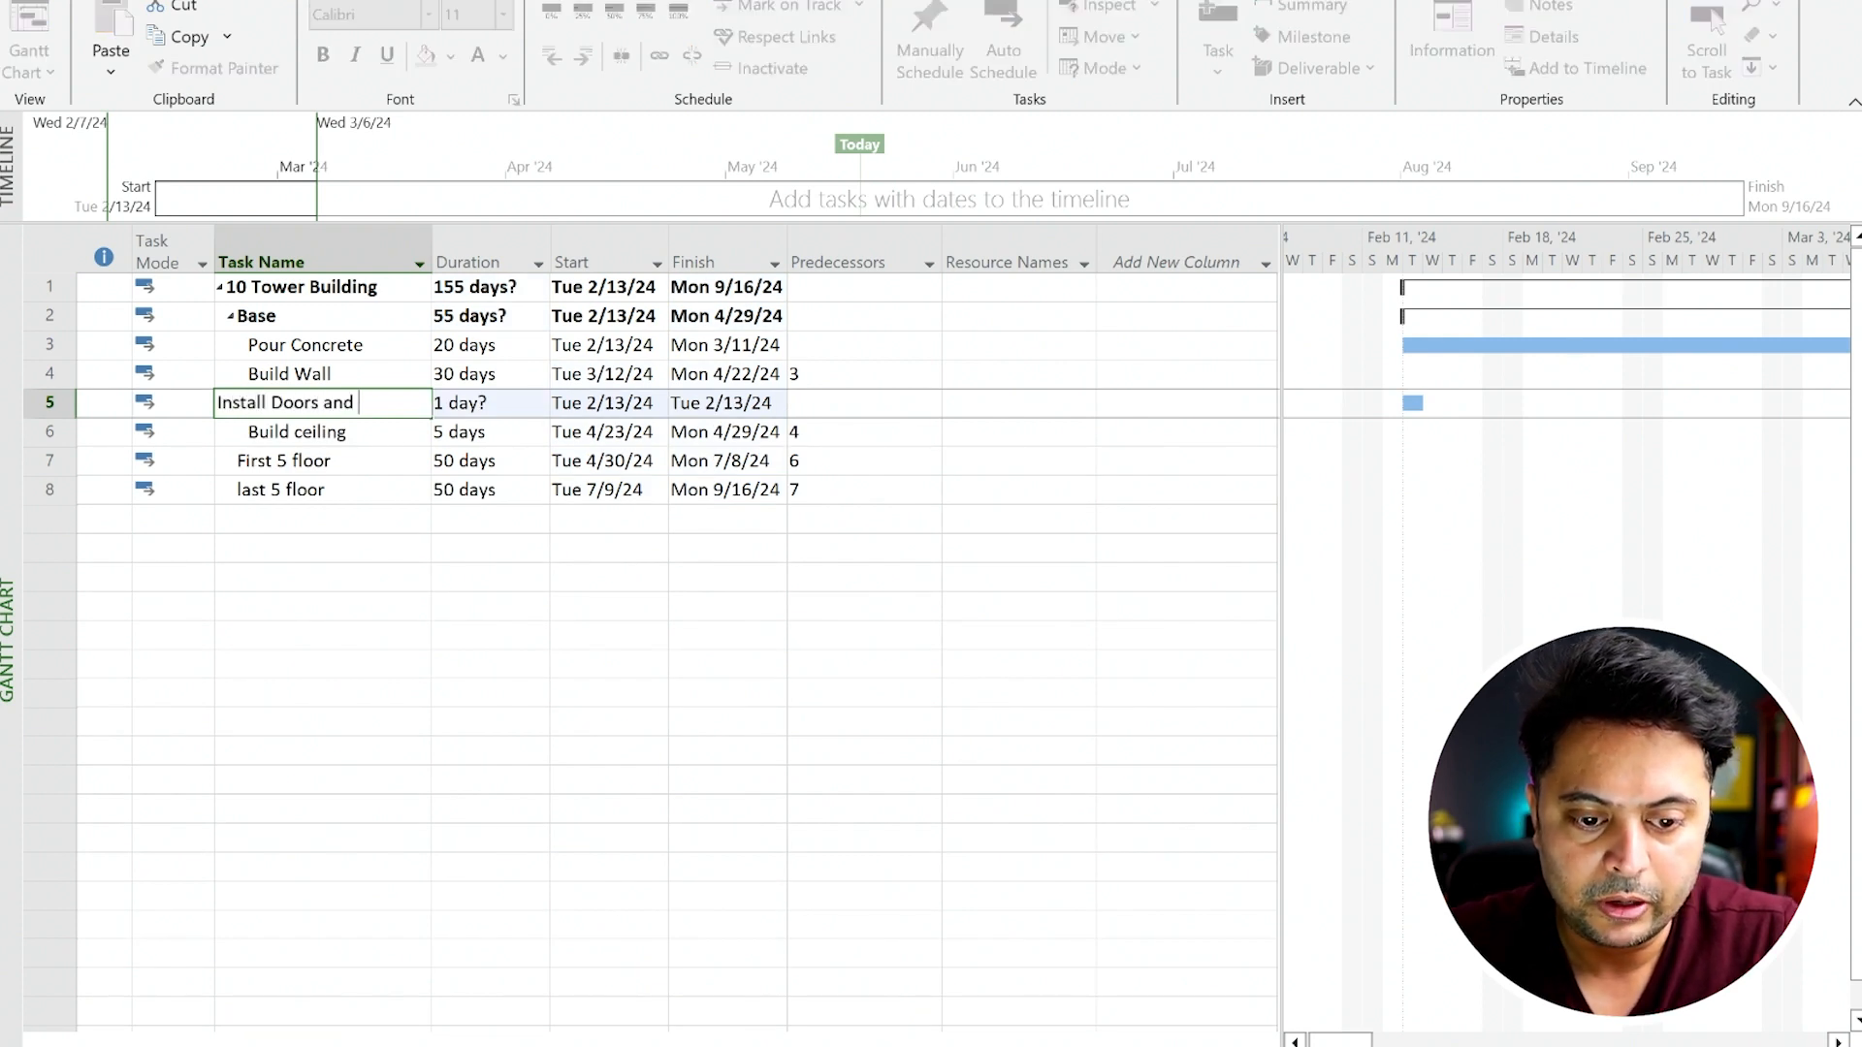
left_click(462, 398)
type("10")
key("Return")
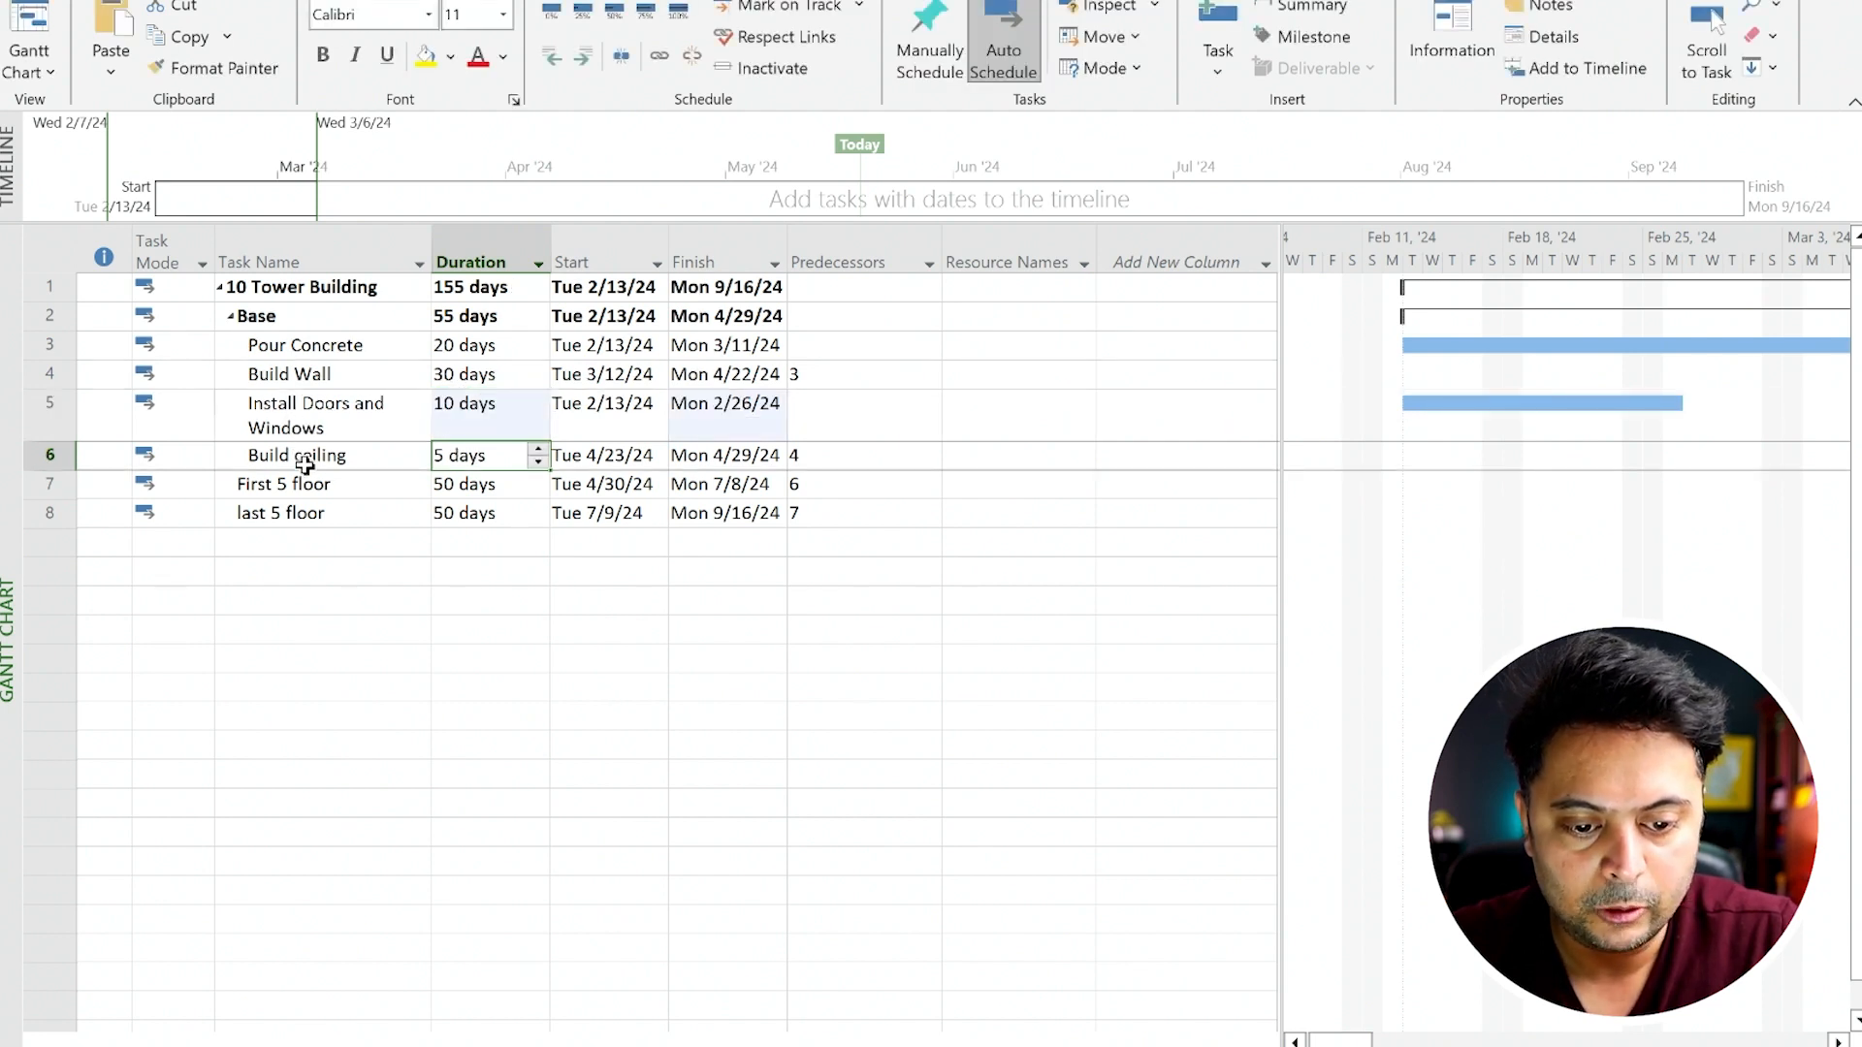
Step: Widen the Task Name column so that Install Doors and Windows fits on one line
left_click(310, 376)
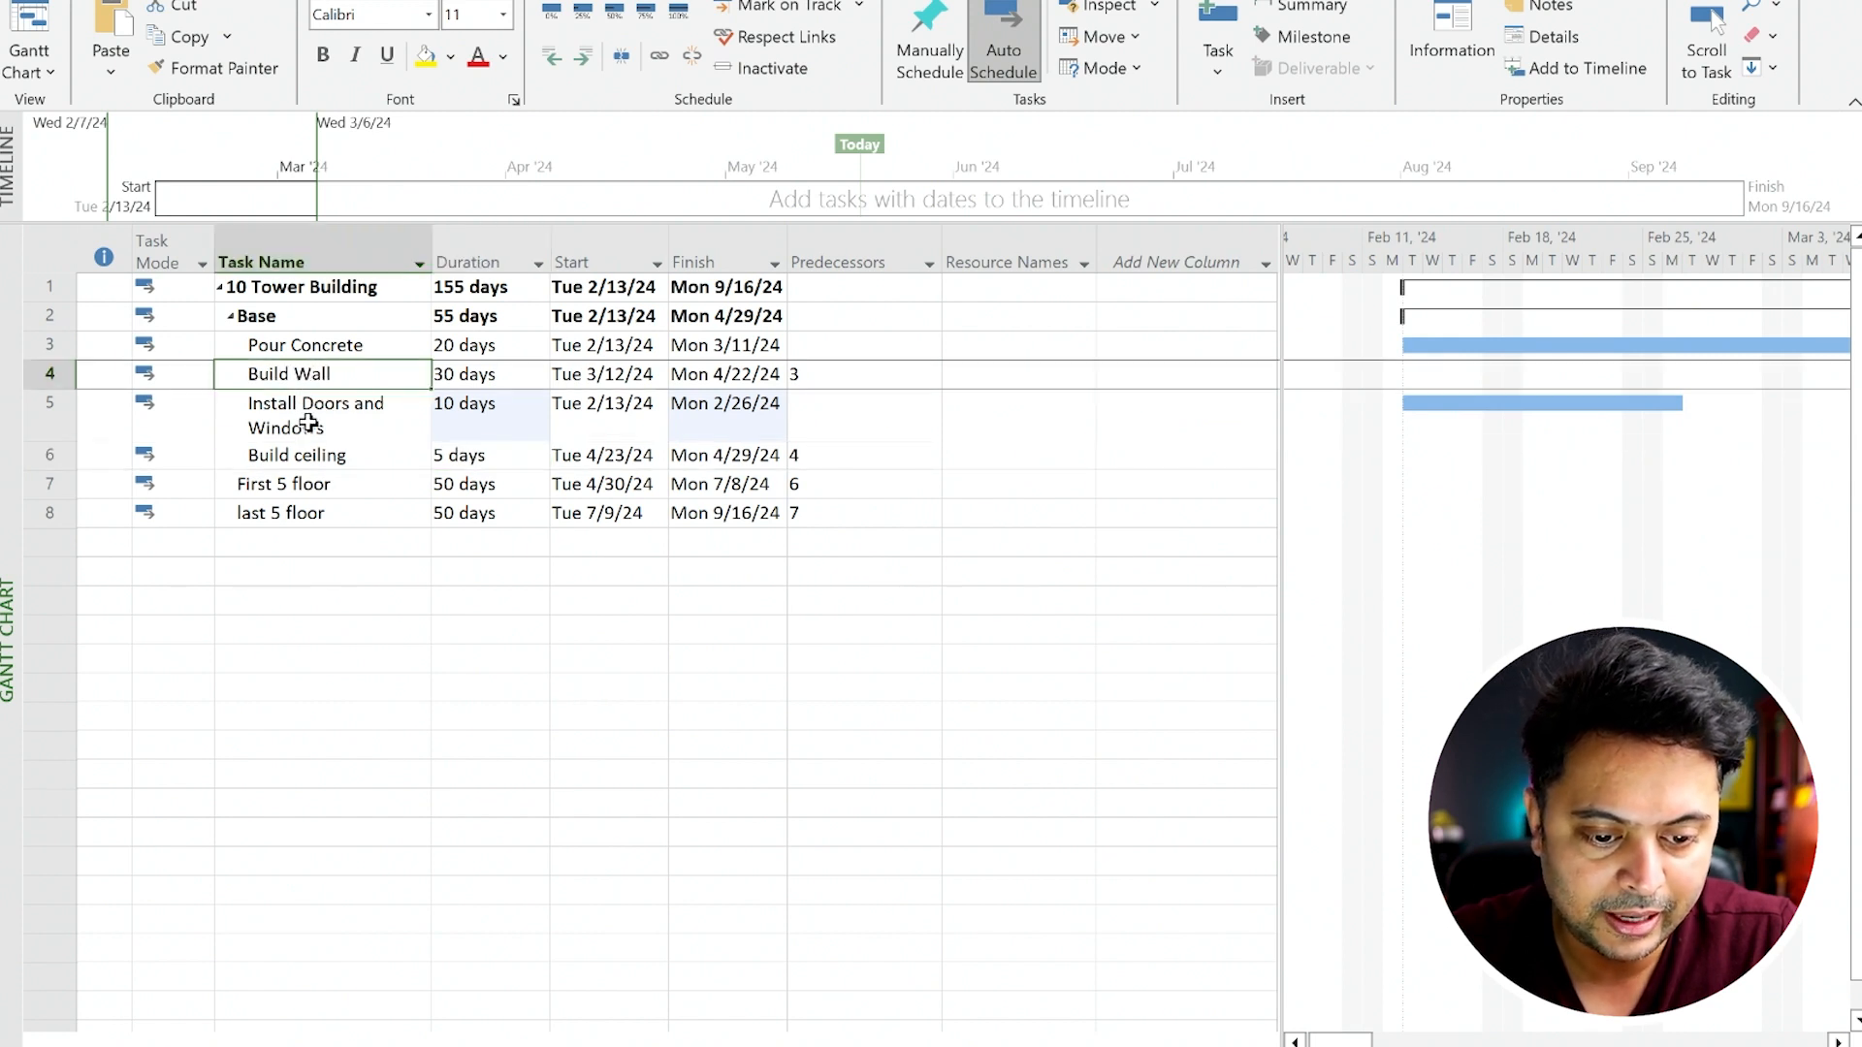
left_click_drag(309, 422, 302, 462)
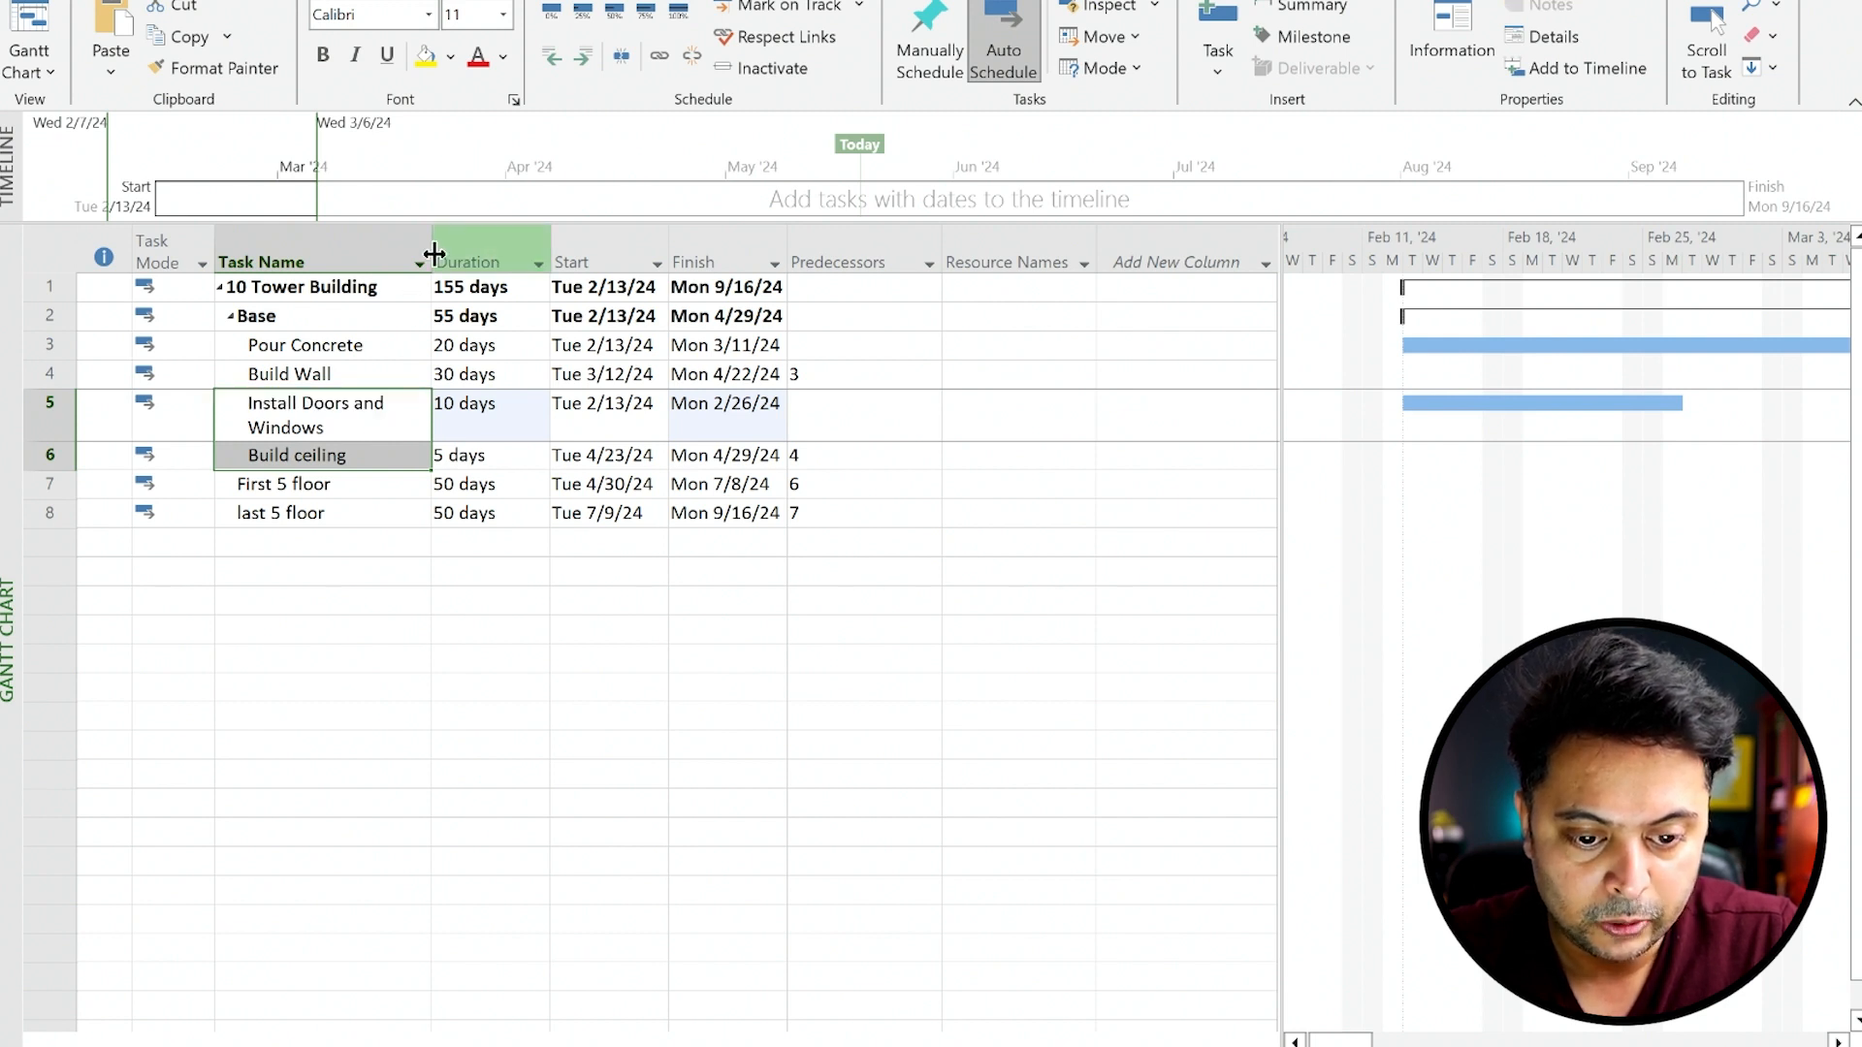
left_click_drag(434, 254, 512, 256)
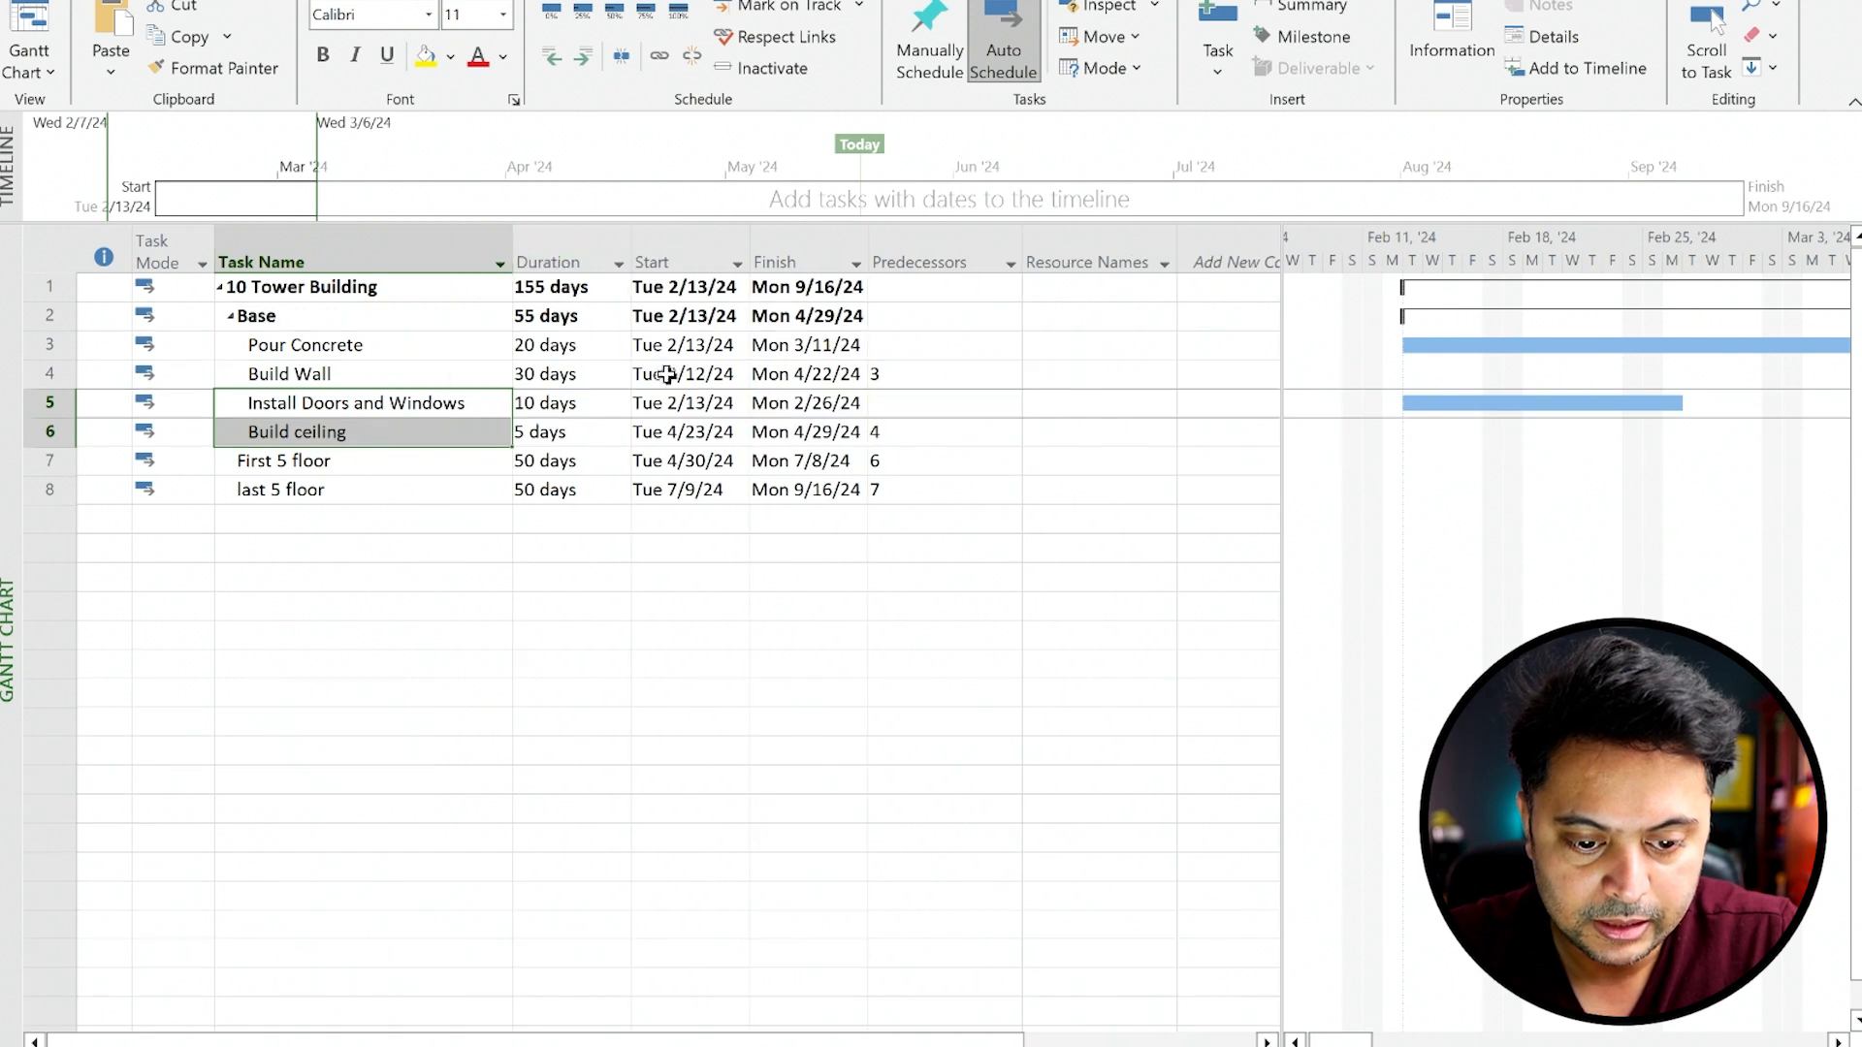
Step: Set task 4 as the predecessor of Install Doors and Windows
left_click(906, 400)
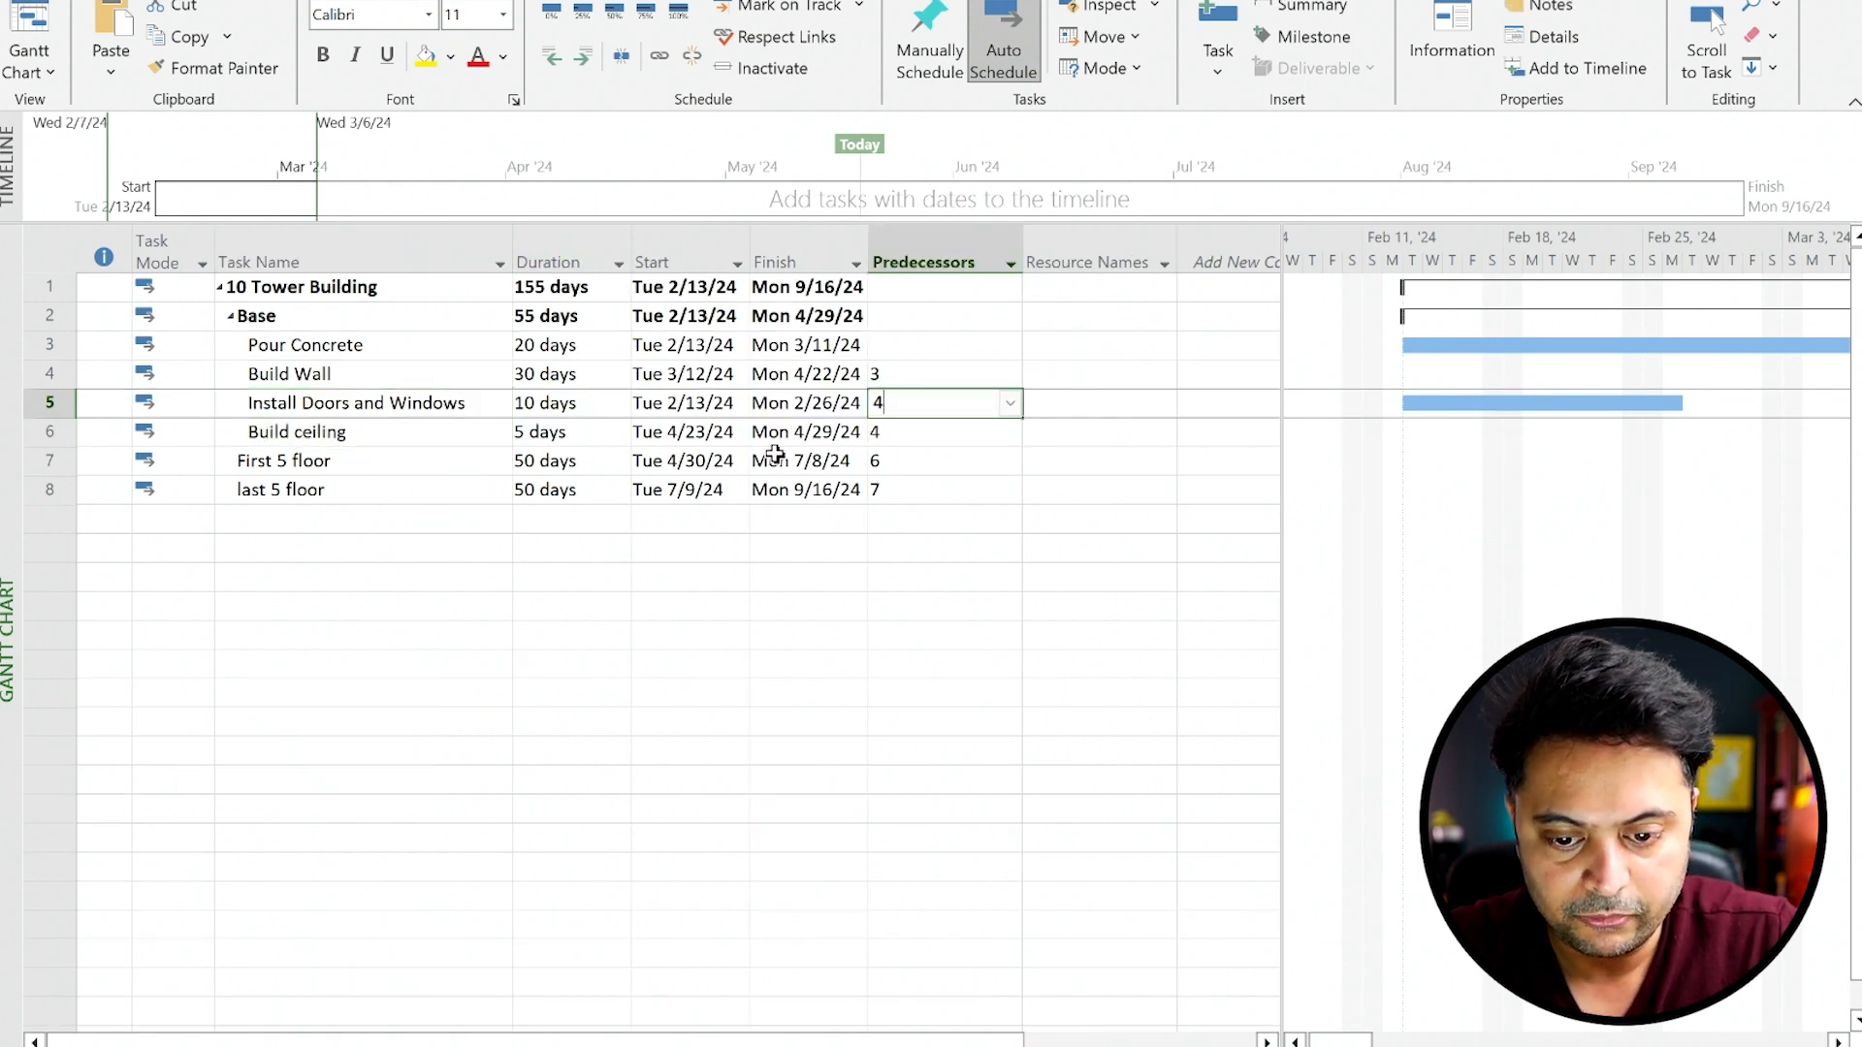
type("4")
key("Return")
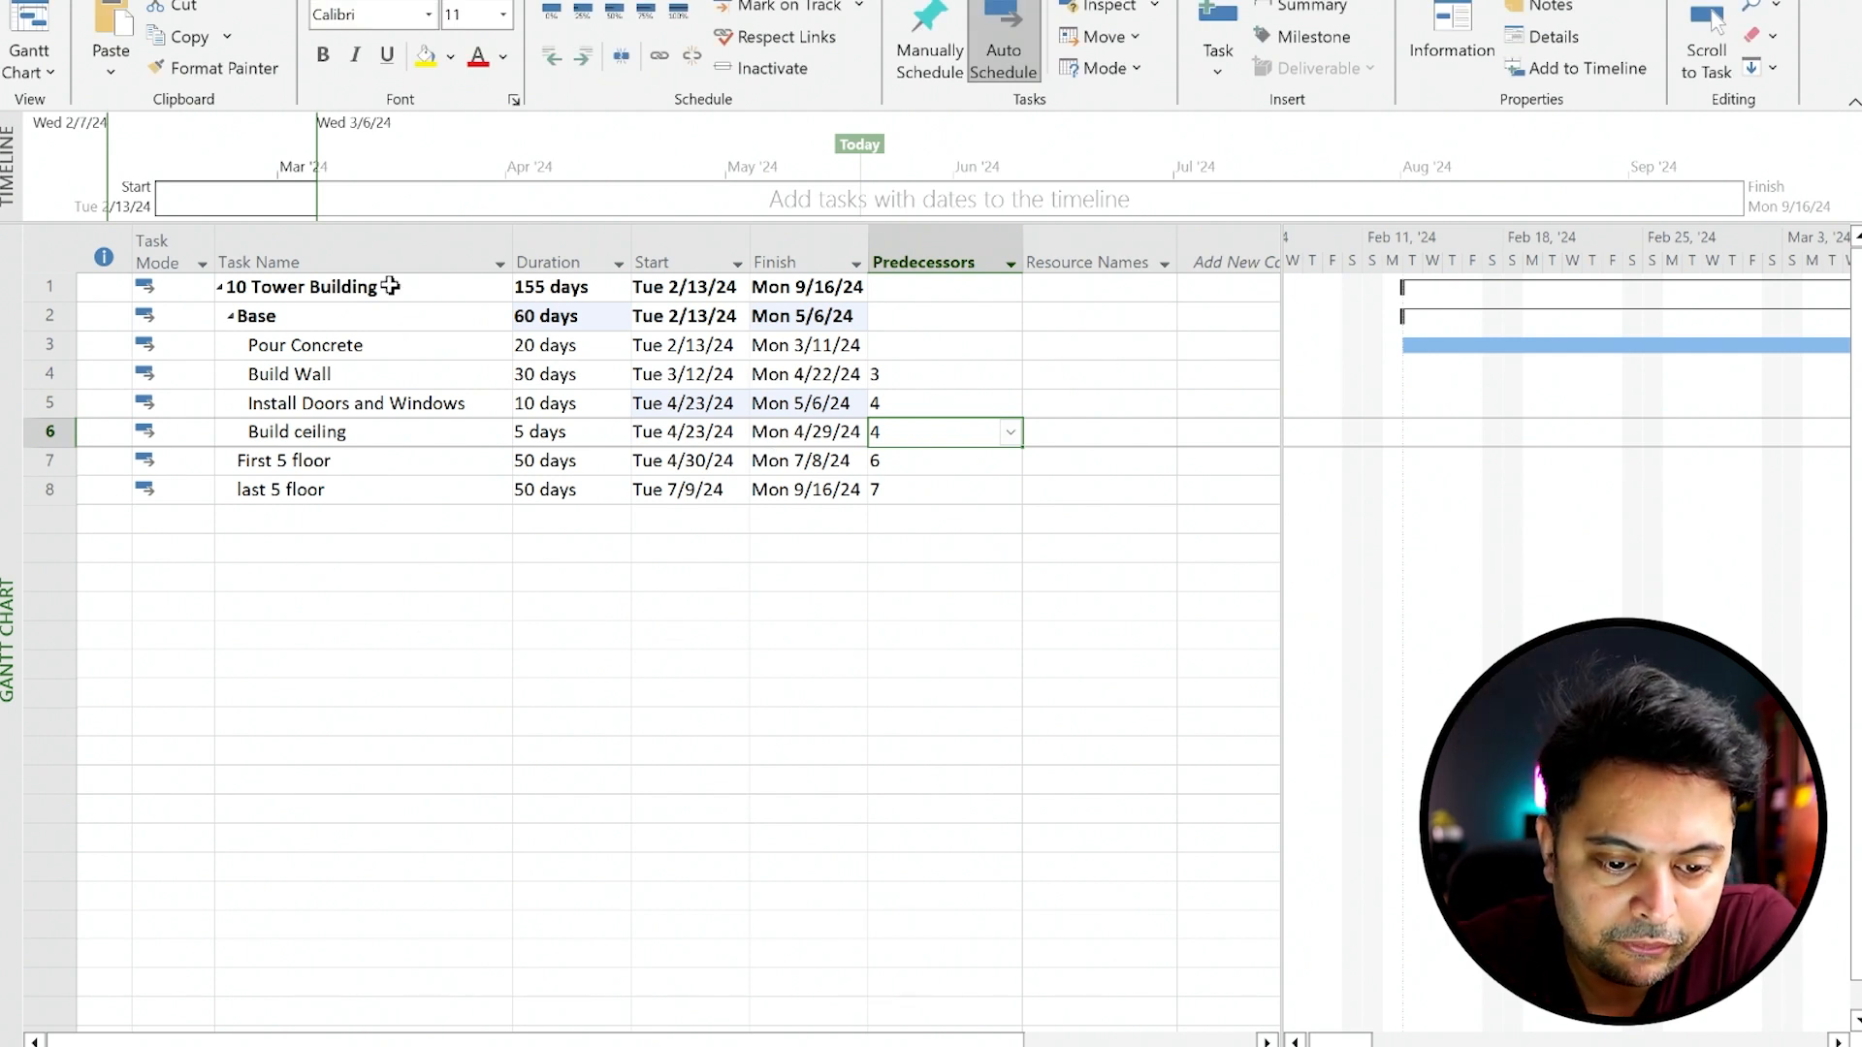
Step: Highlight the critical tasks in the task table
left_click(341, 352)
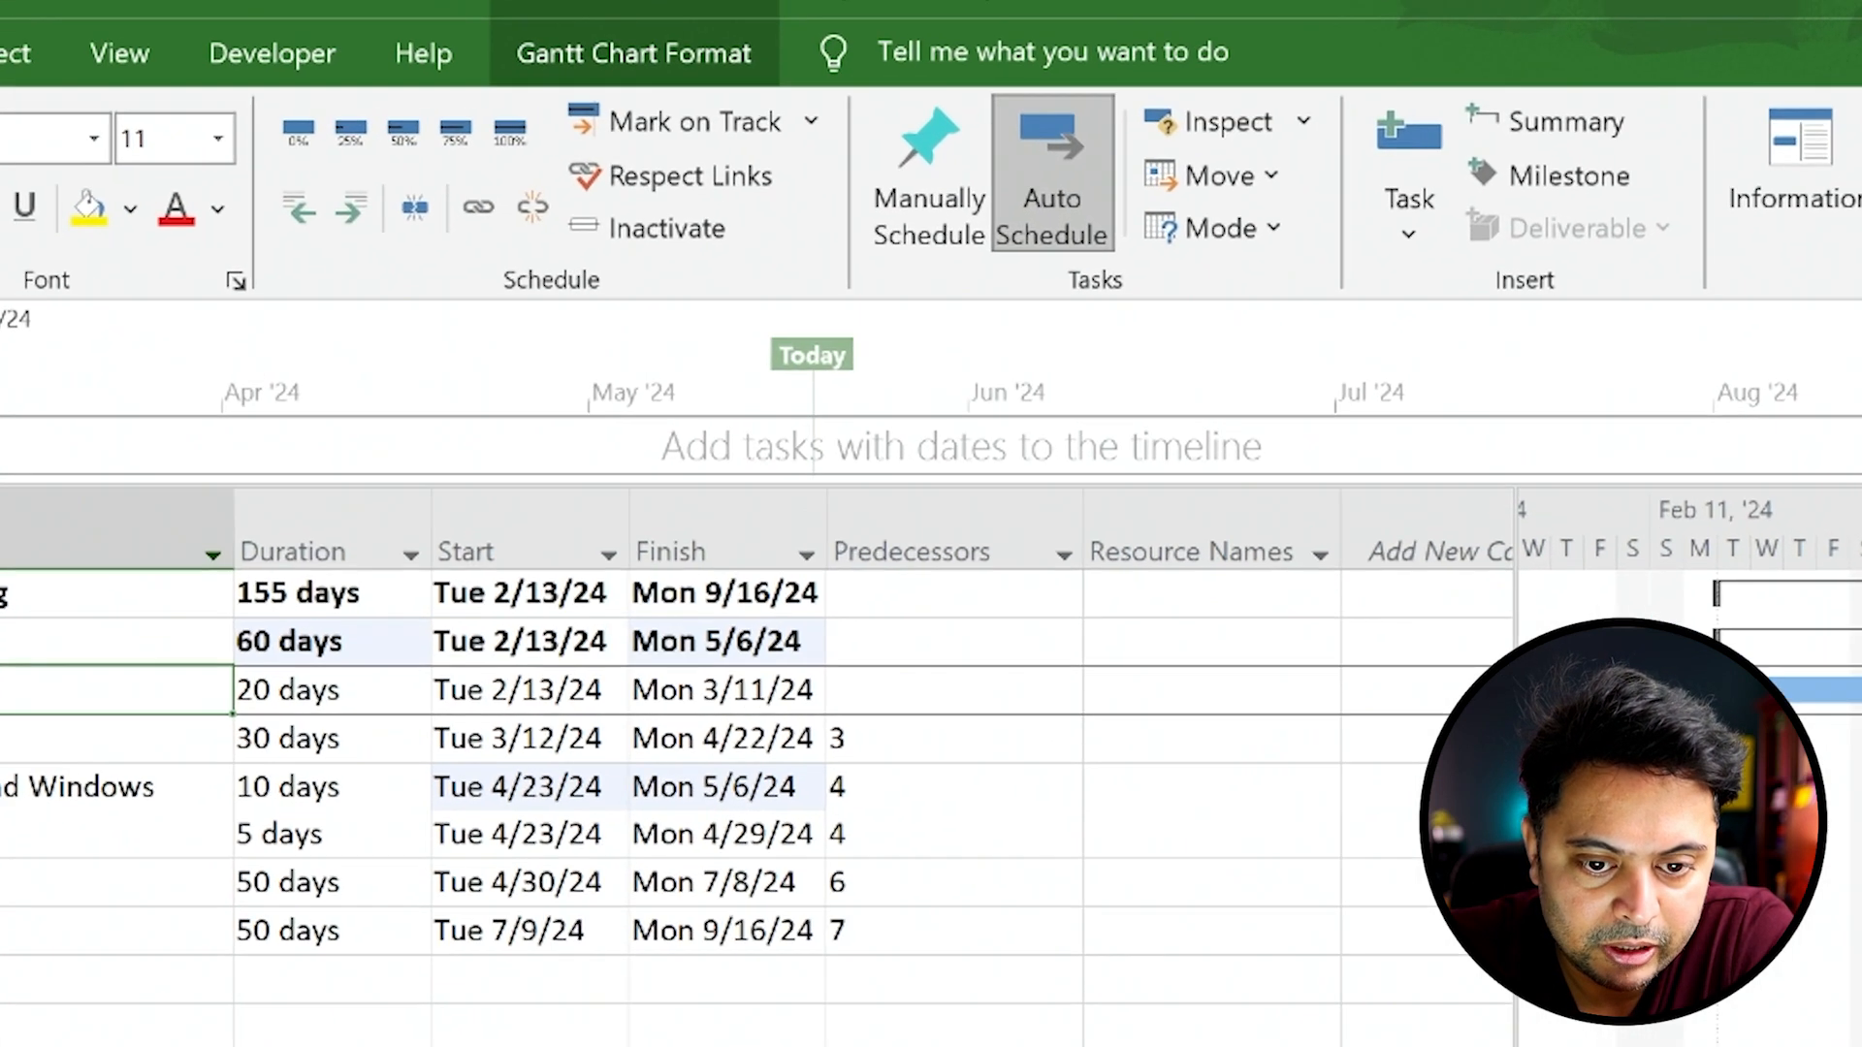
left_click(126, 52)
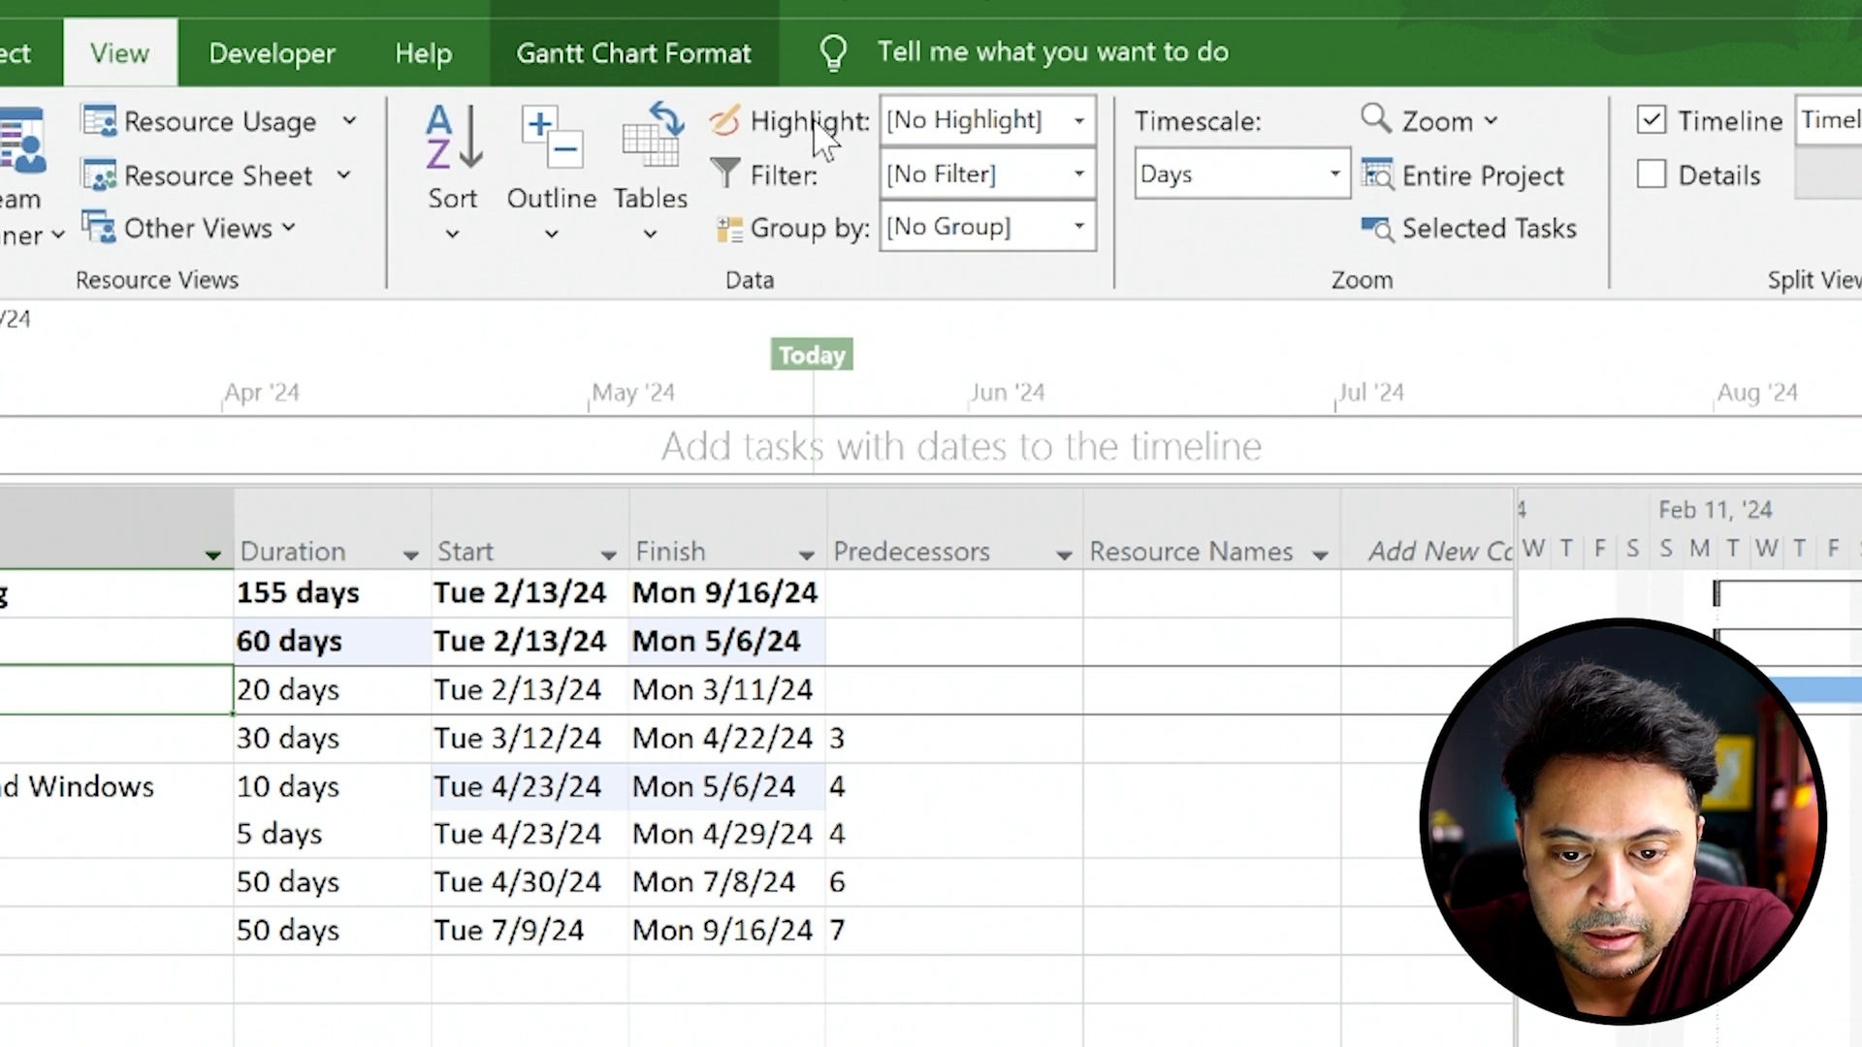
left_click(1081, 122)
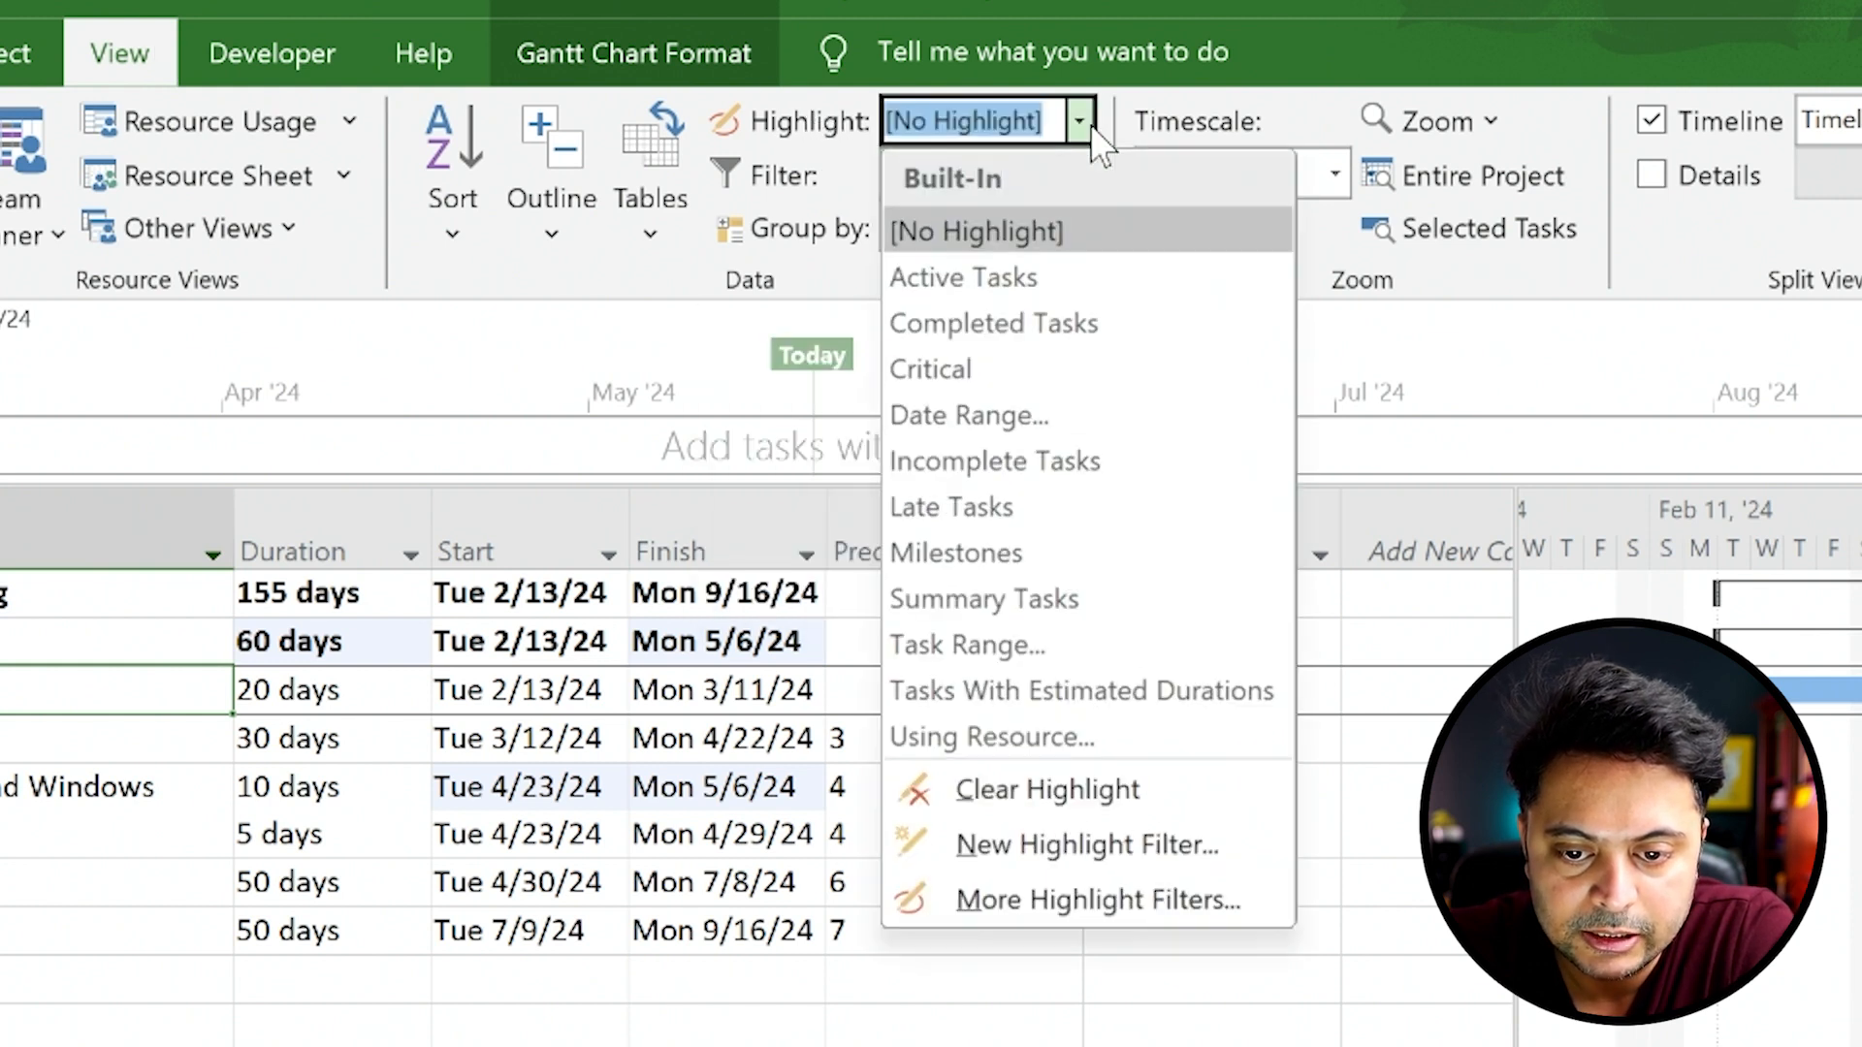
left_click(955, 369)
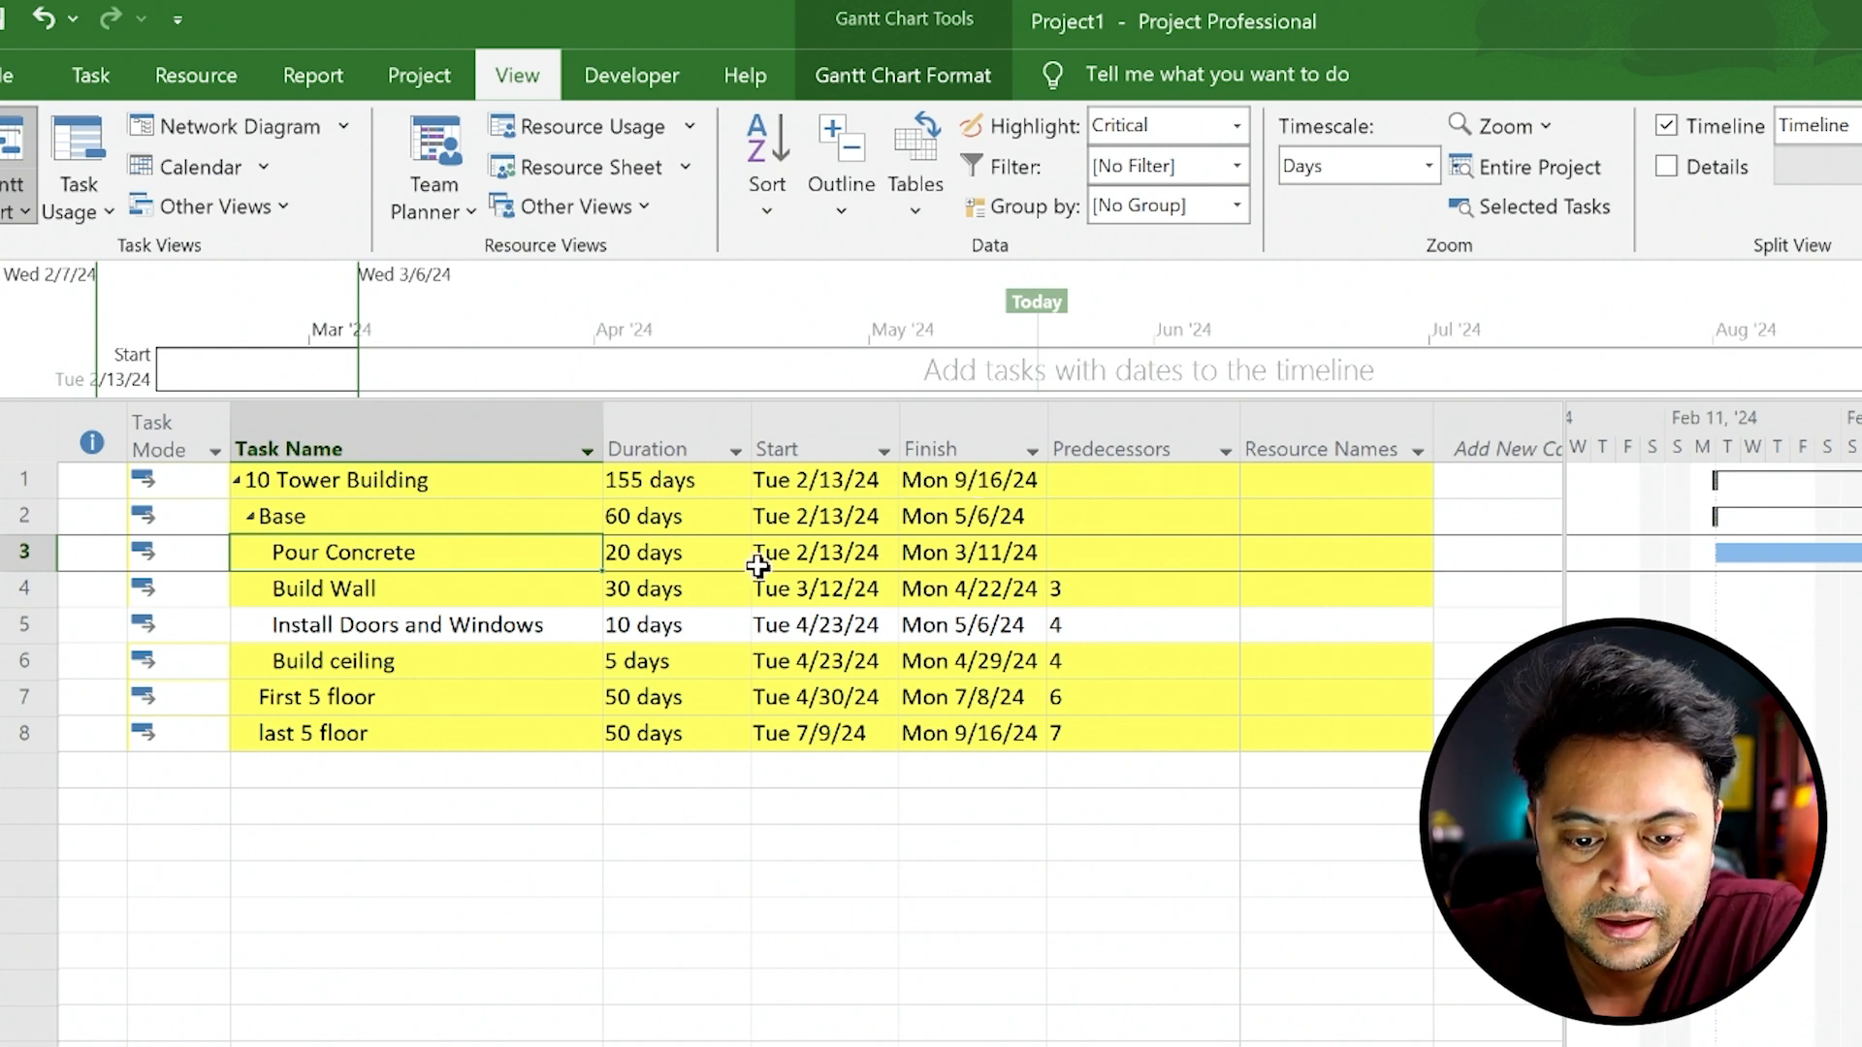
Step: Set the duration of the Pour Concrete task to 25 days
left_click(672, 554)
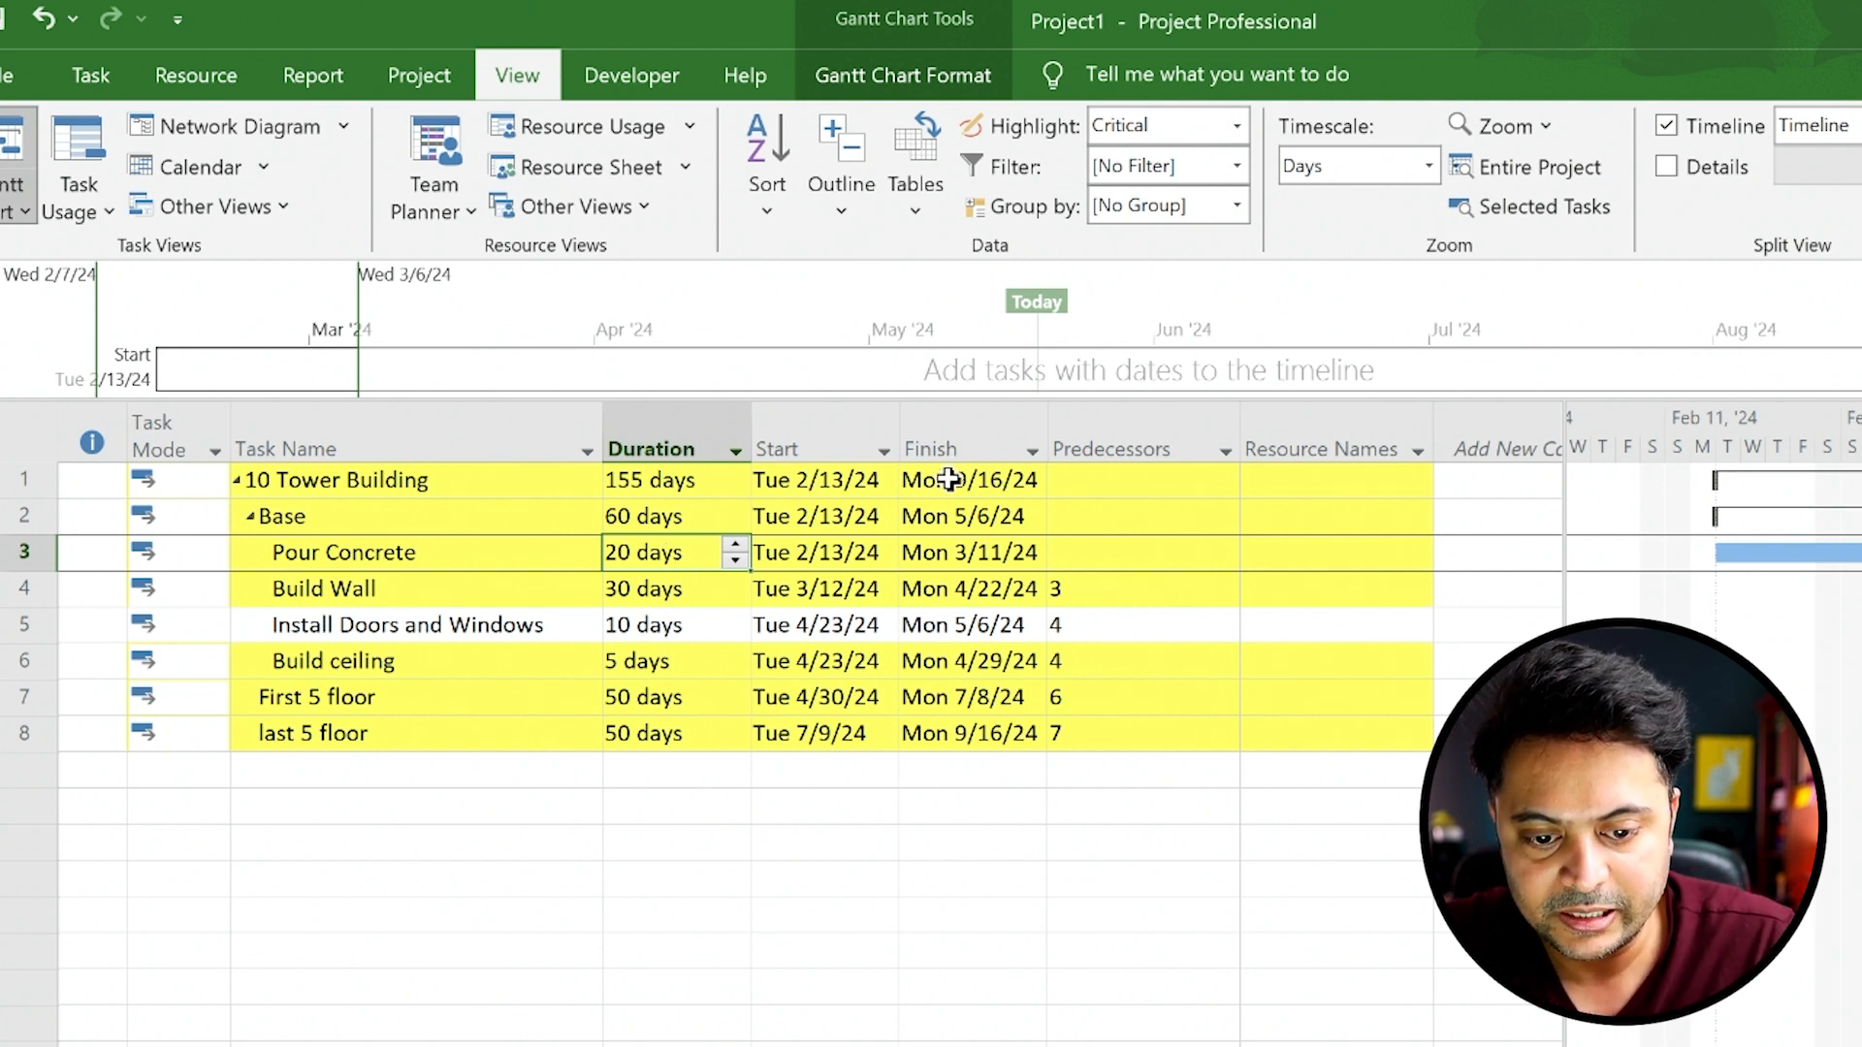
type("25")
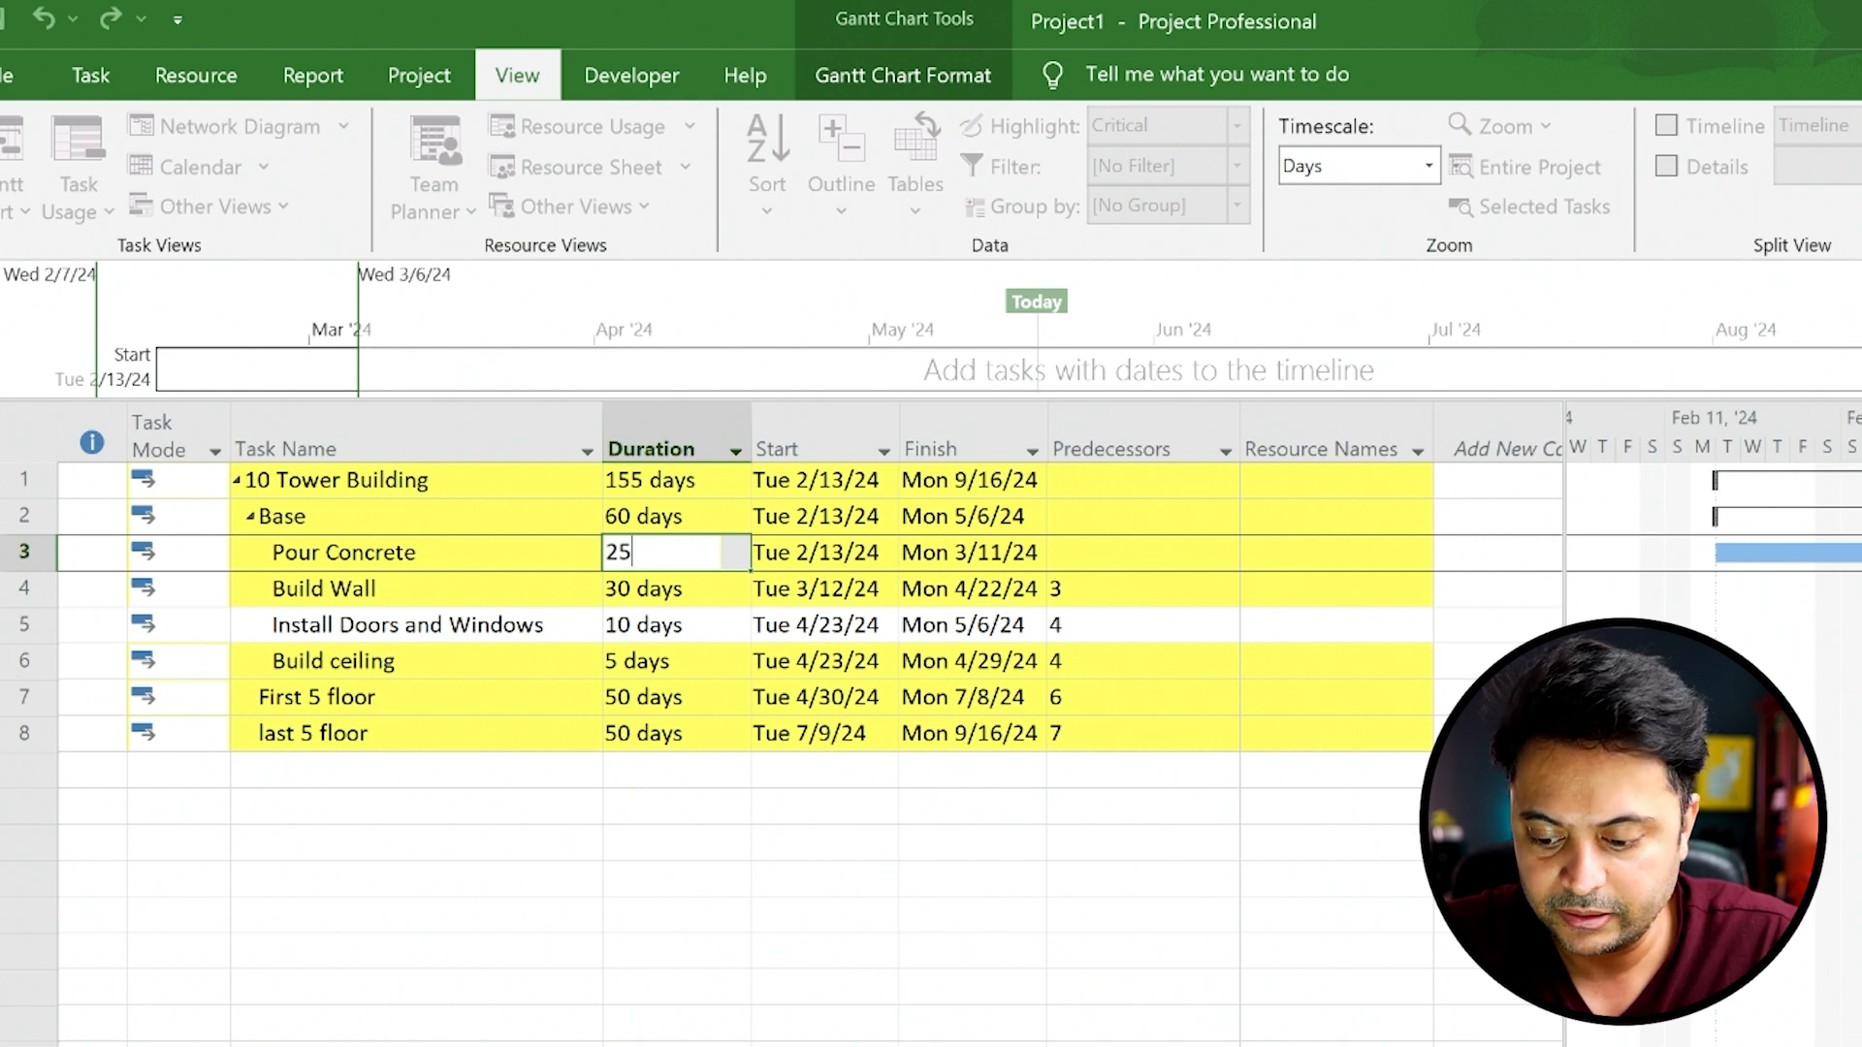
key("Return")
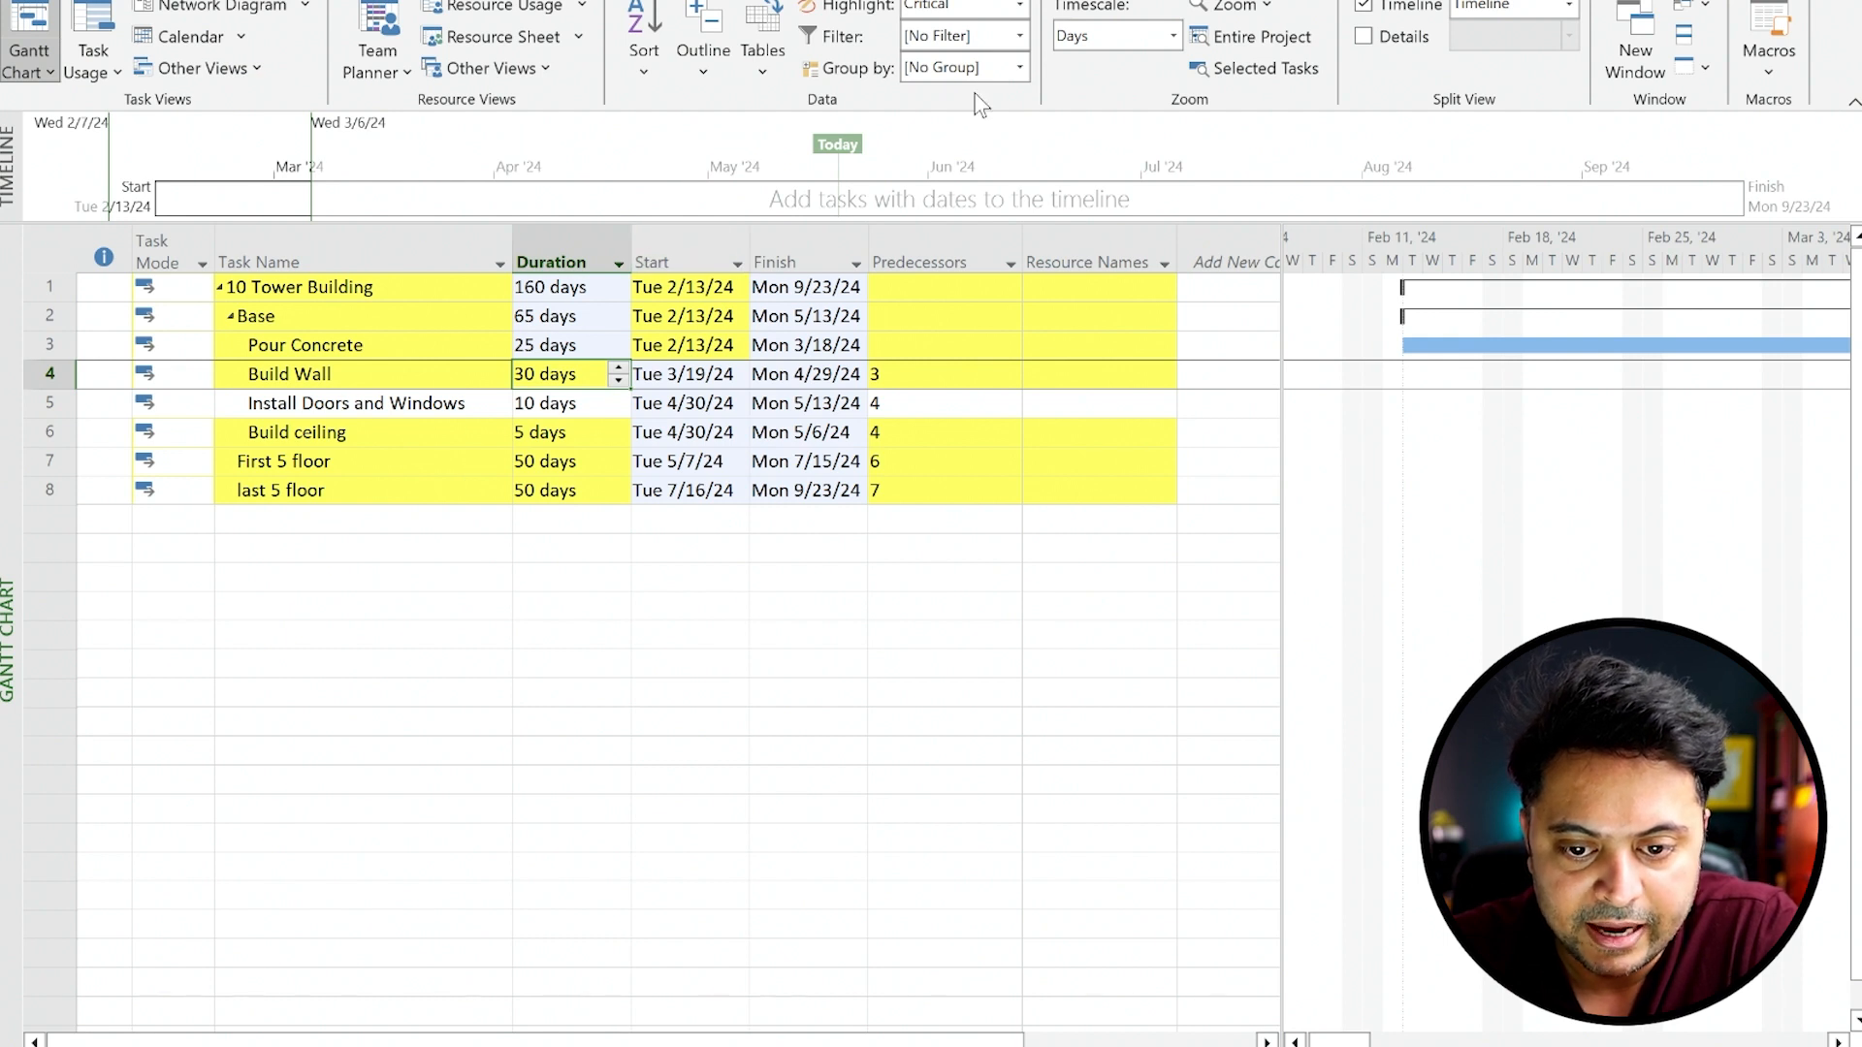
Step: Remove the task highlight and filter the task table to show only critical tasks
left_click(1020, 8)
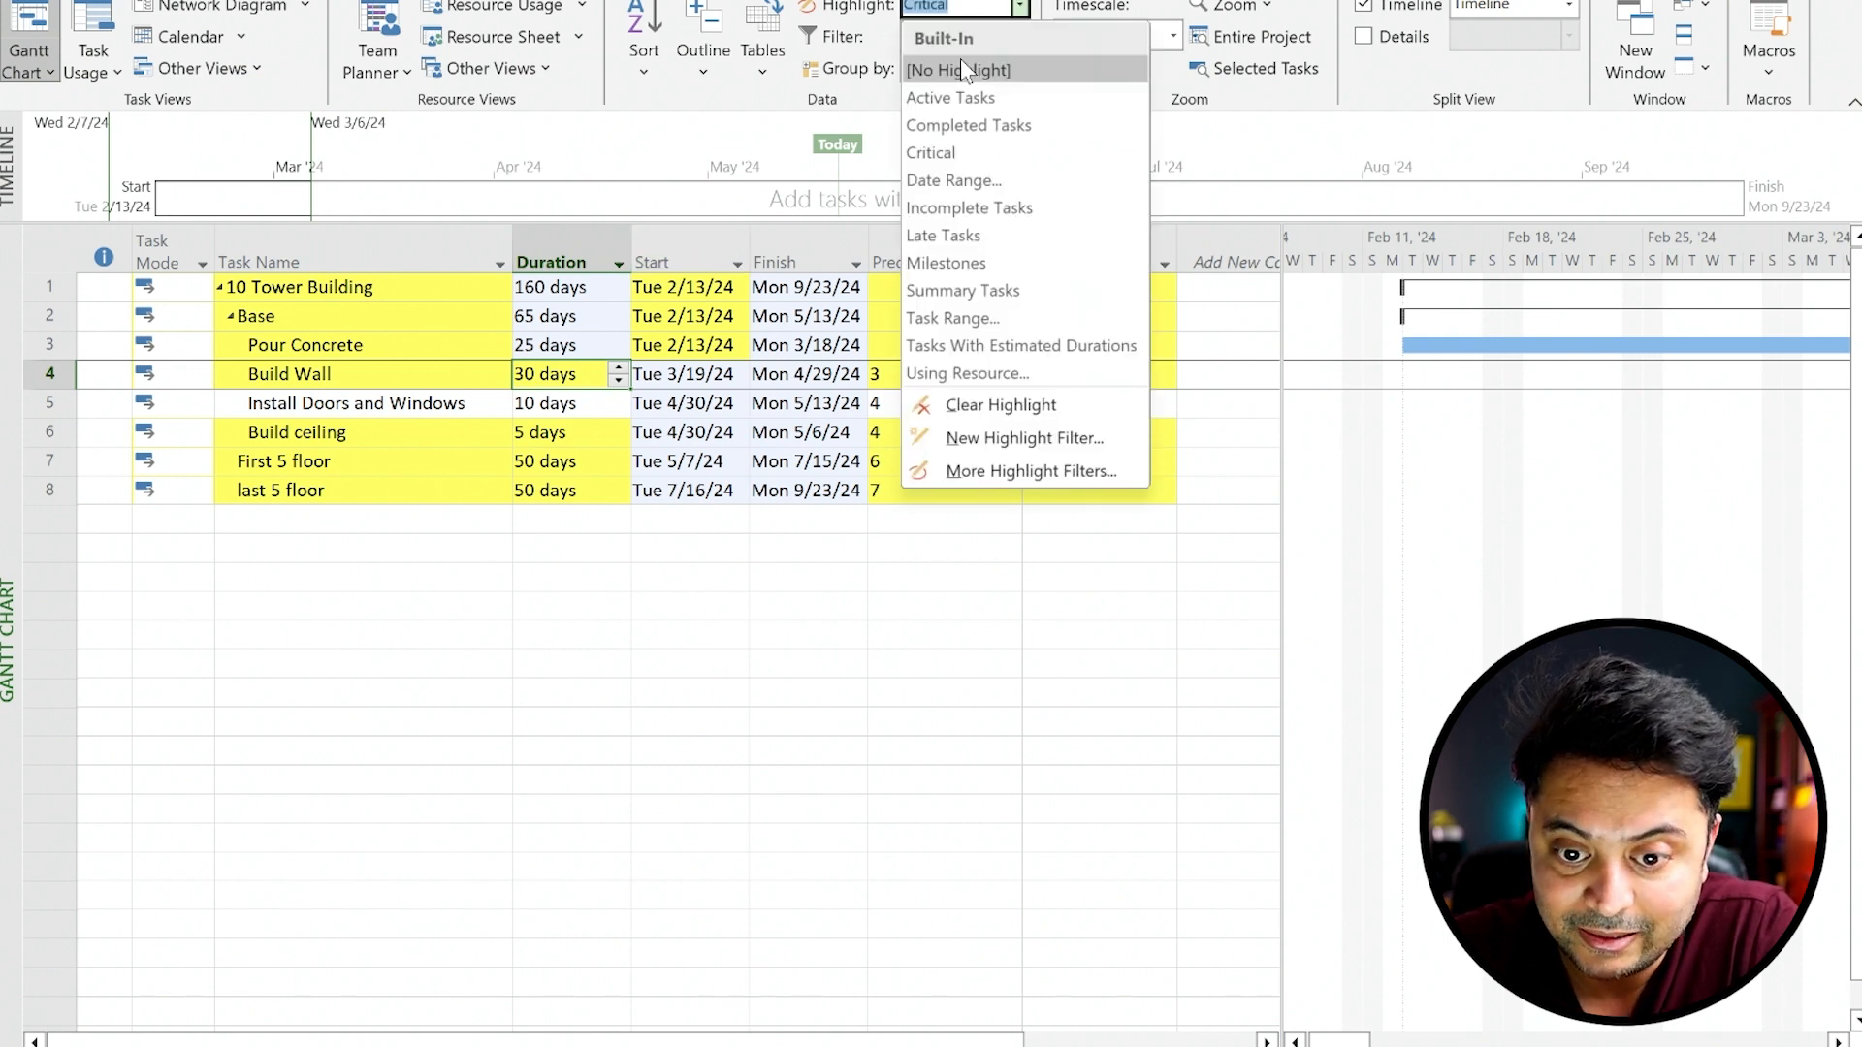
left_click(960, 69)
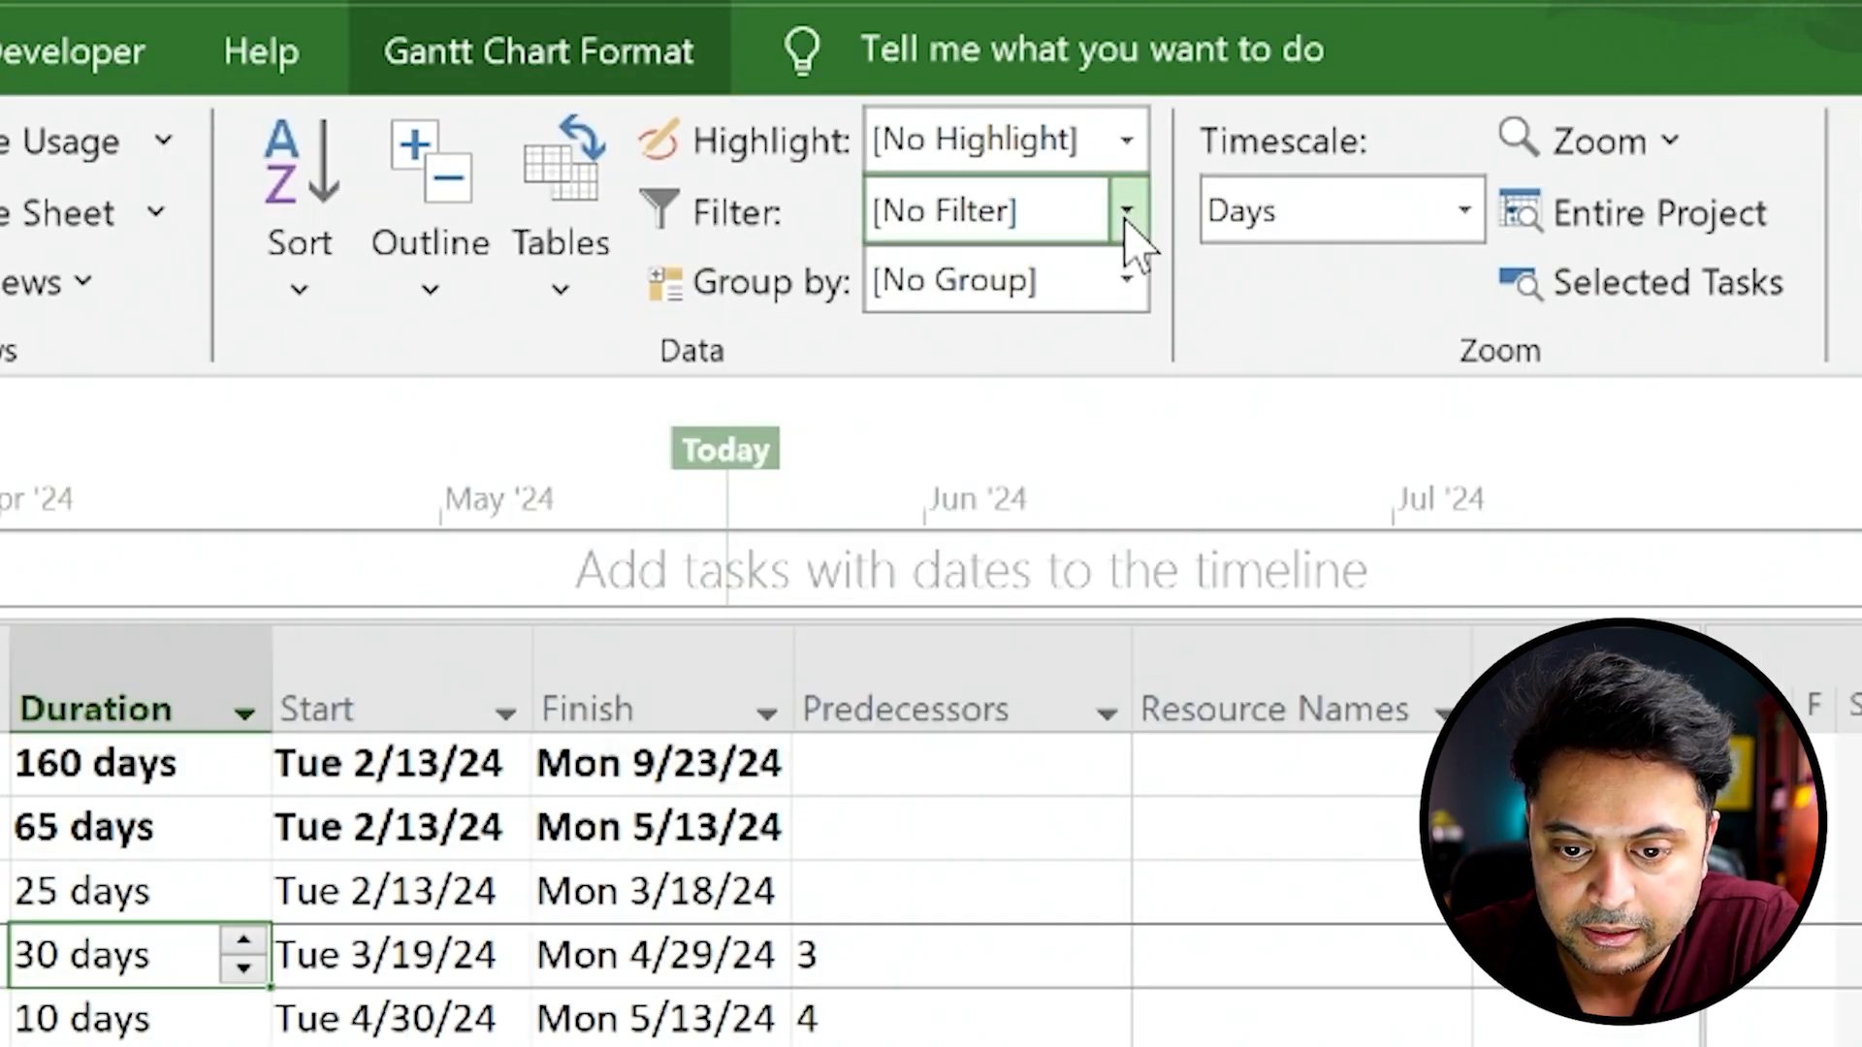
left_click(1127, 211)
left_click(999, 537)
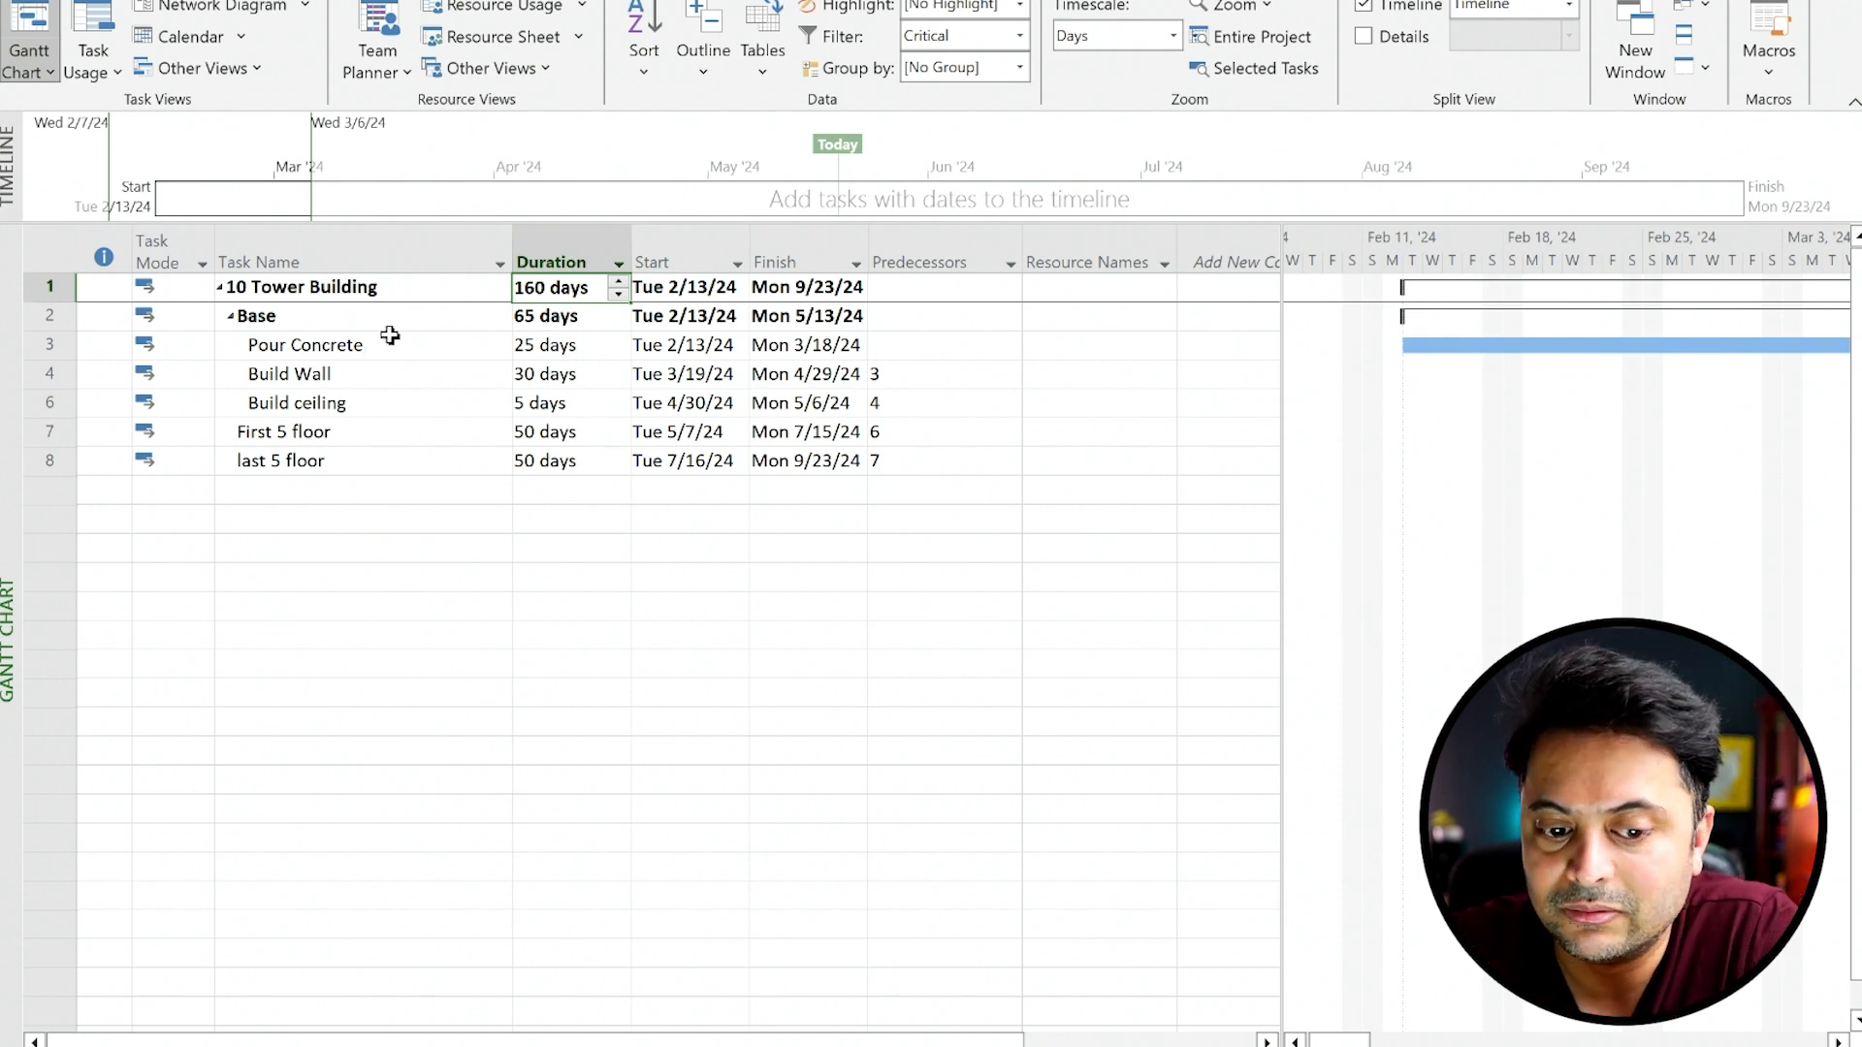
Step: Reapply the Critical filter, and remove the filter again so that every task is listed
left_click(1021, 36)
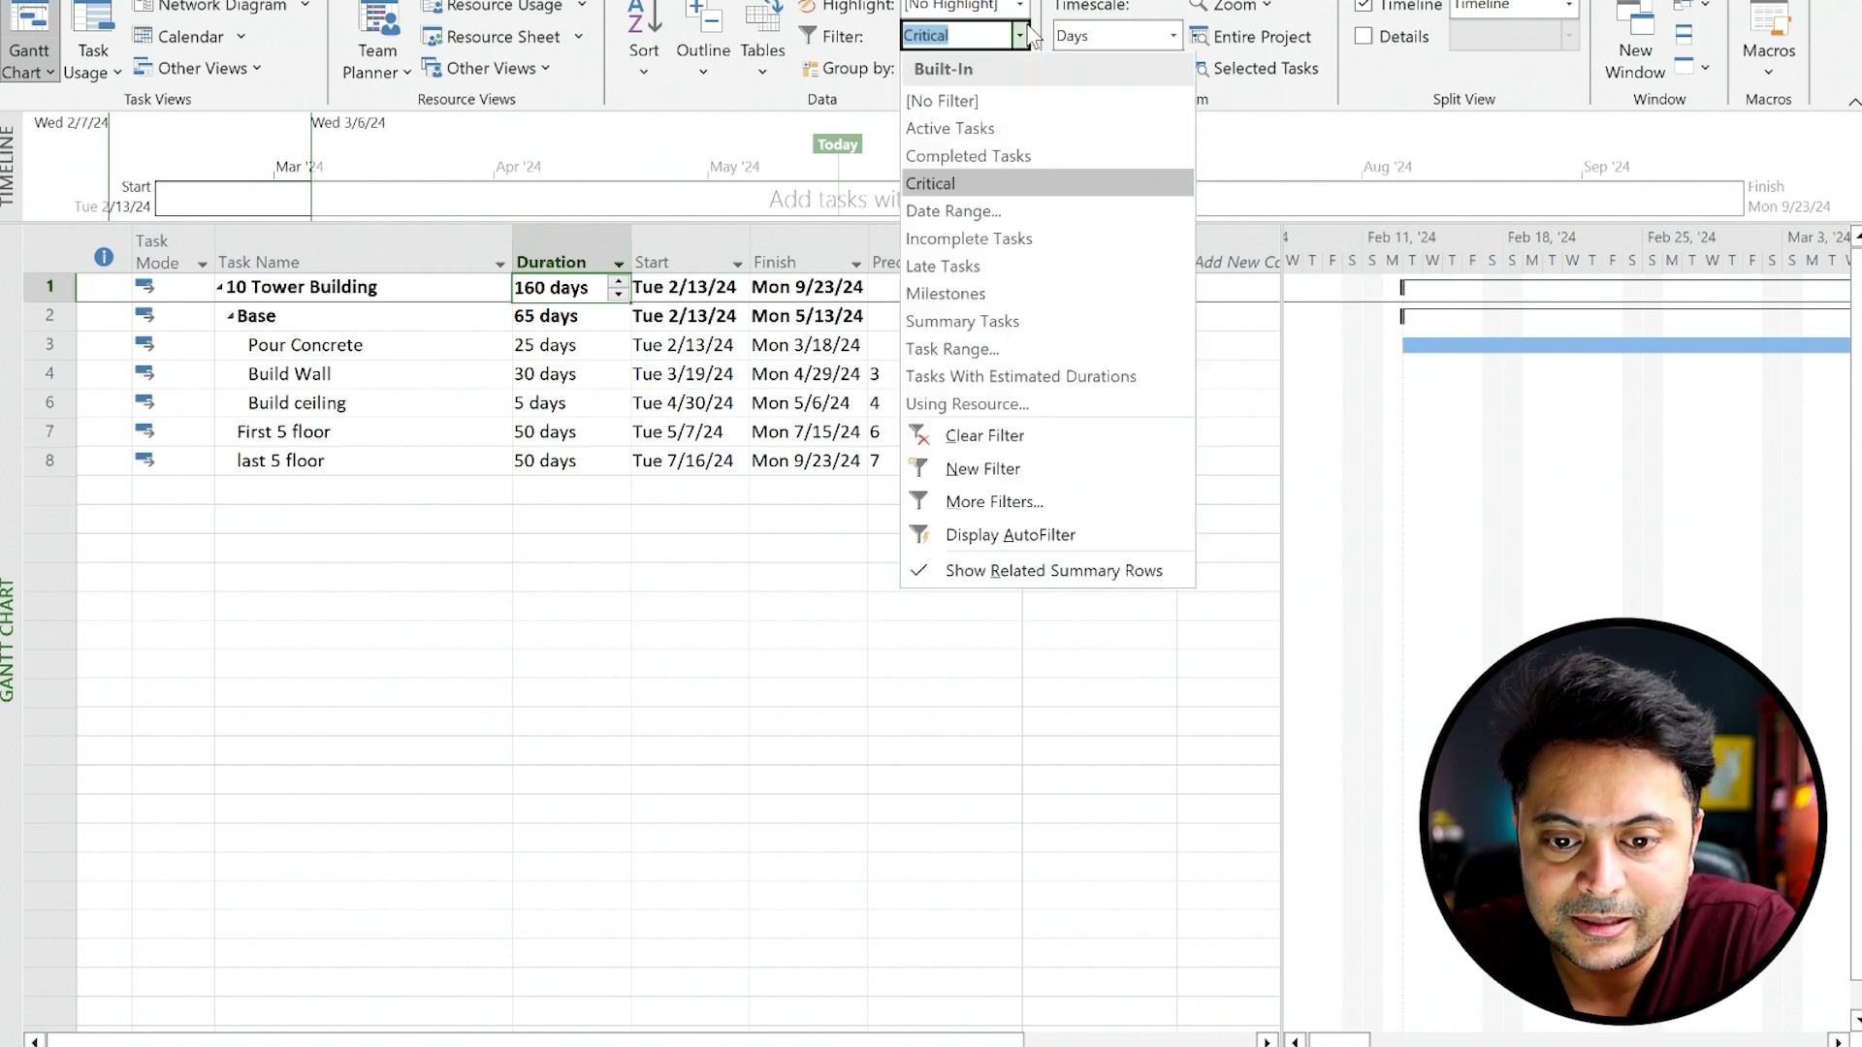
left_click(431, 345)
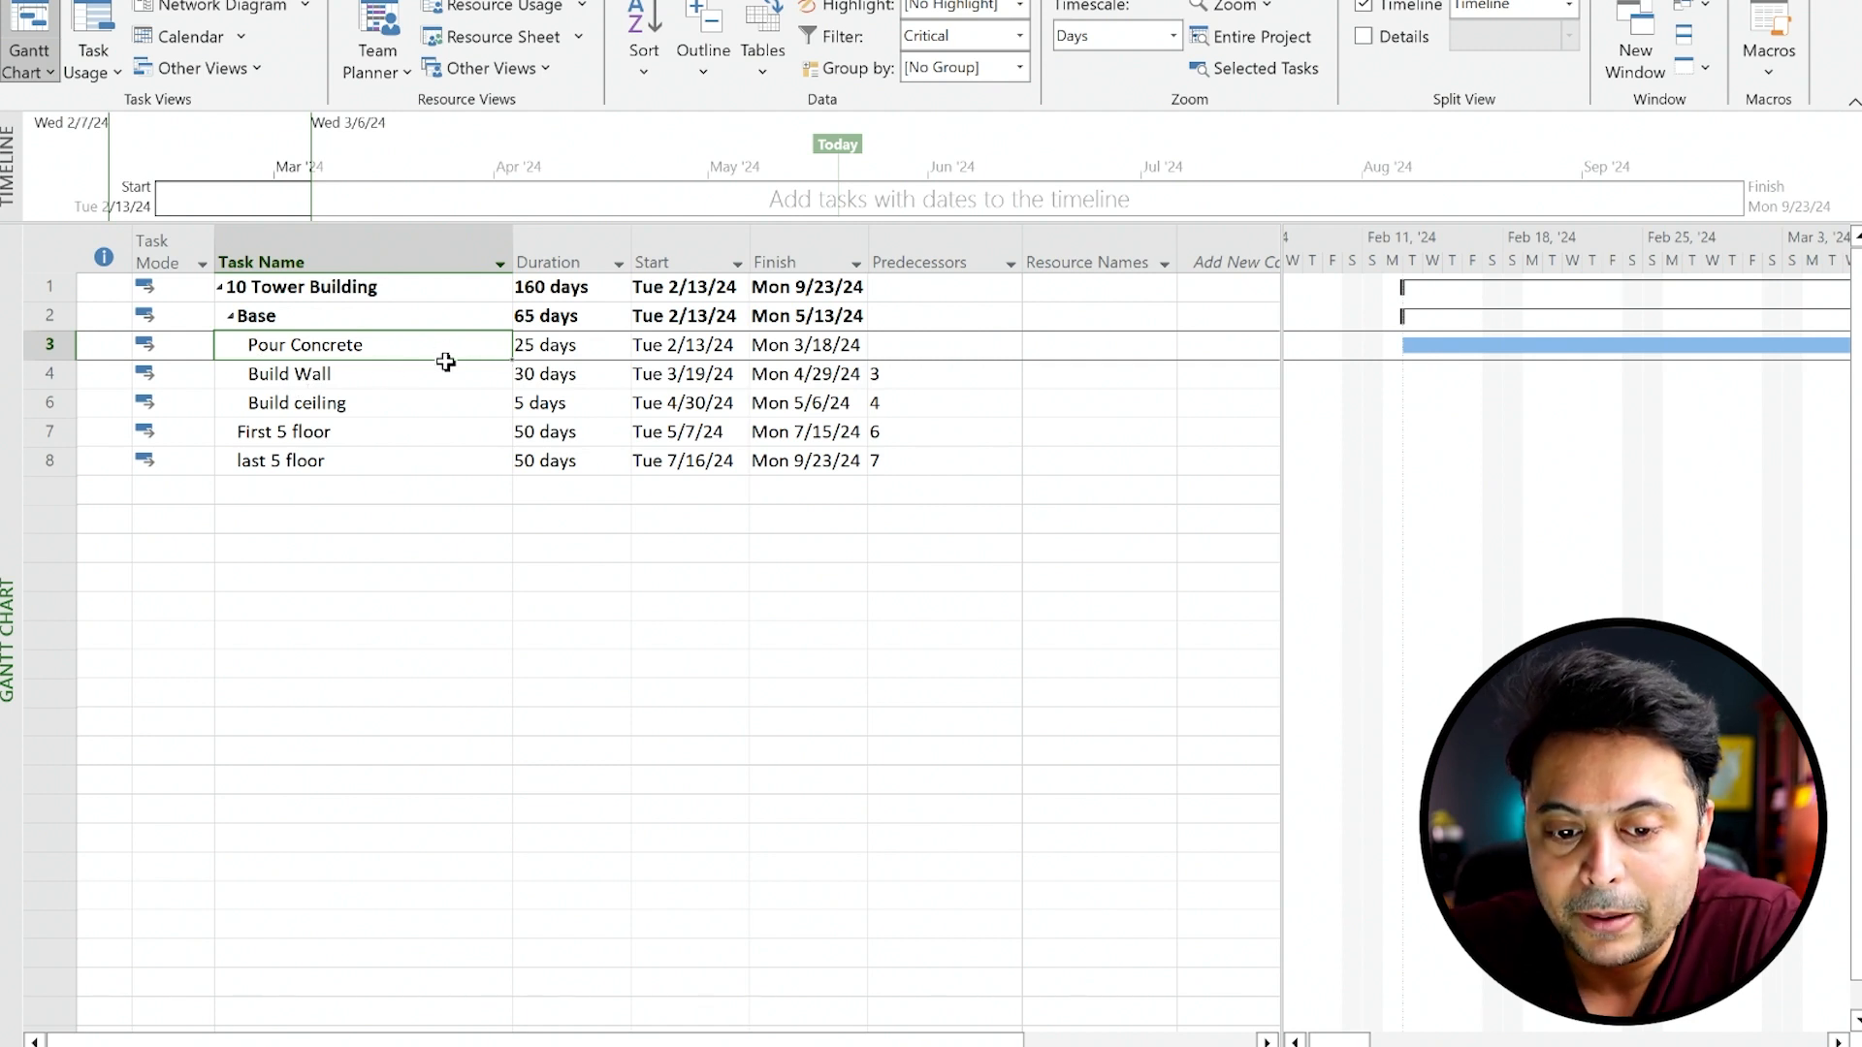
left_click(1019, 36)
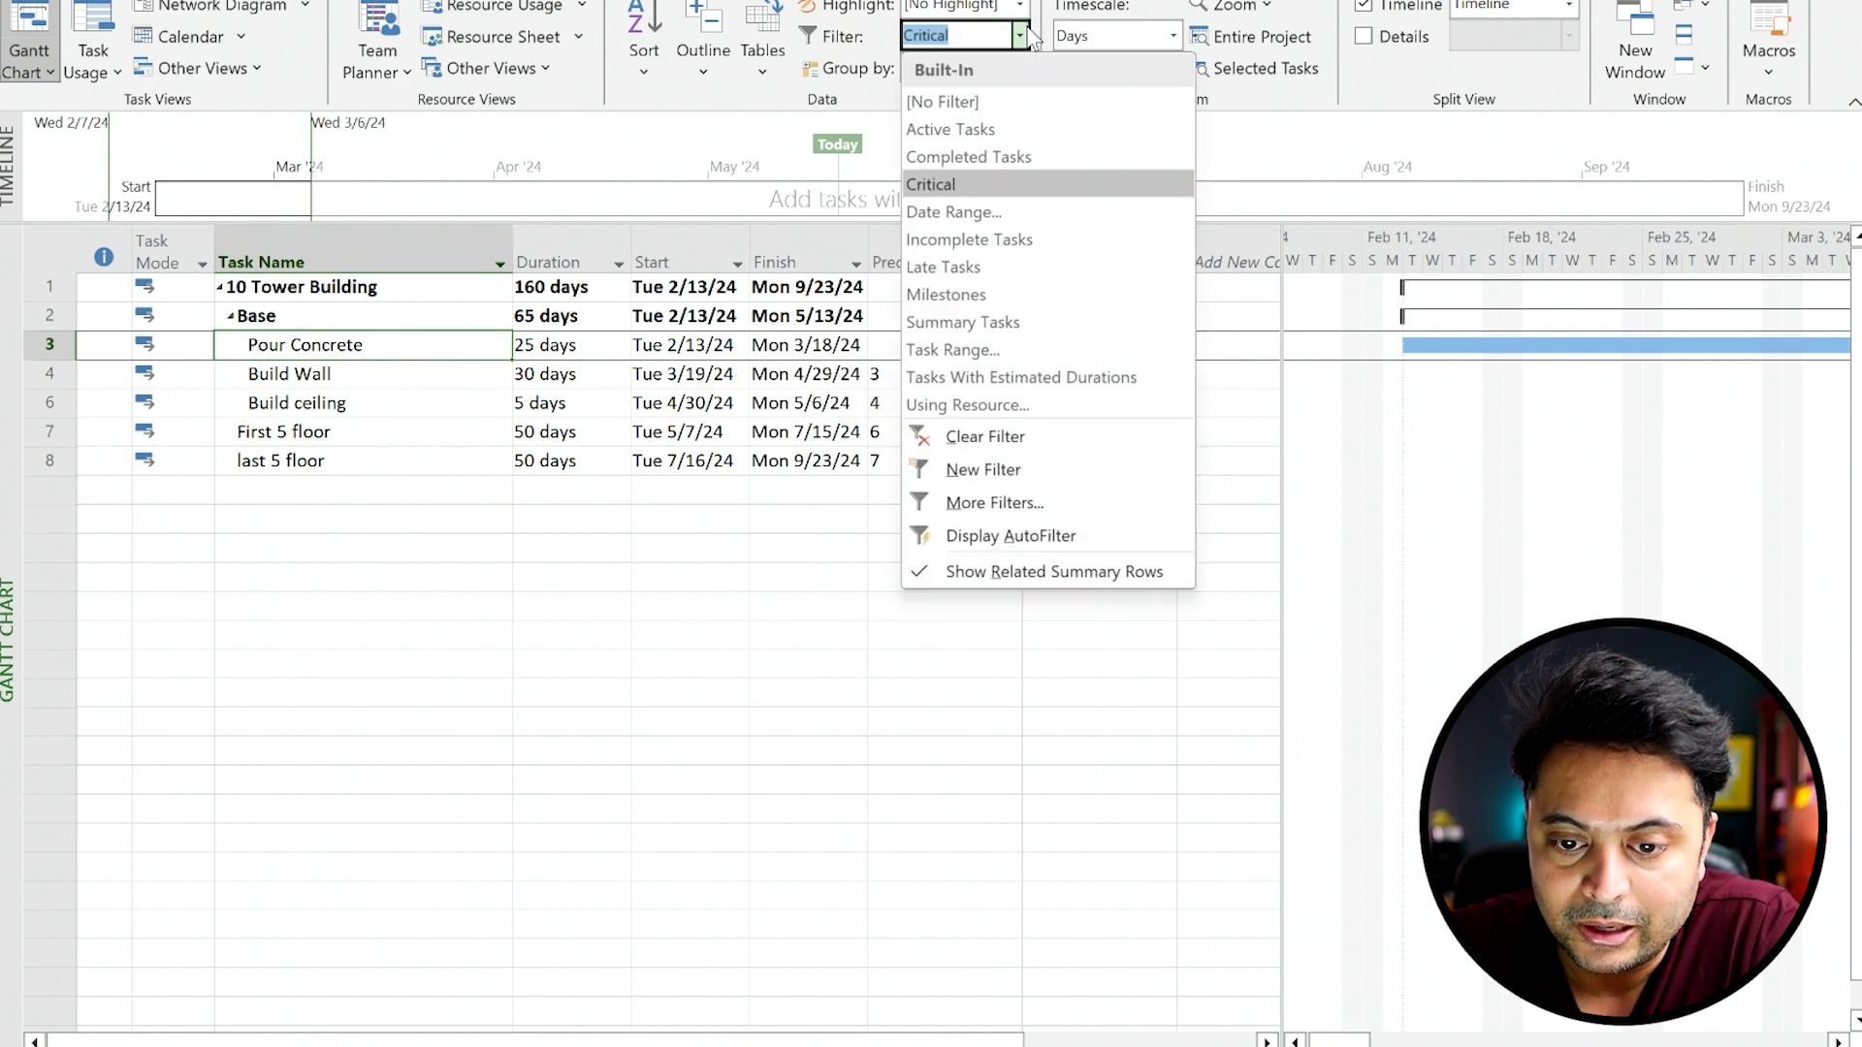
left_click(942, 188)
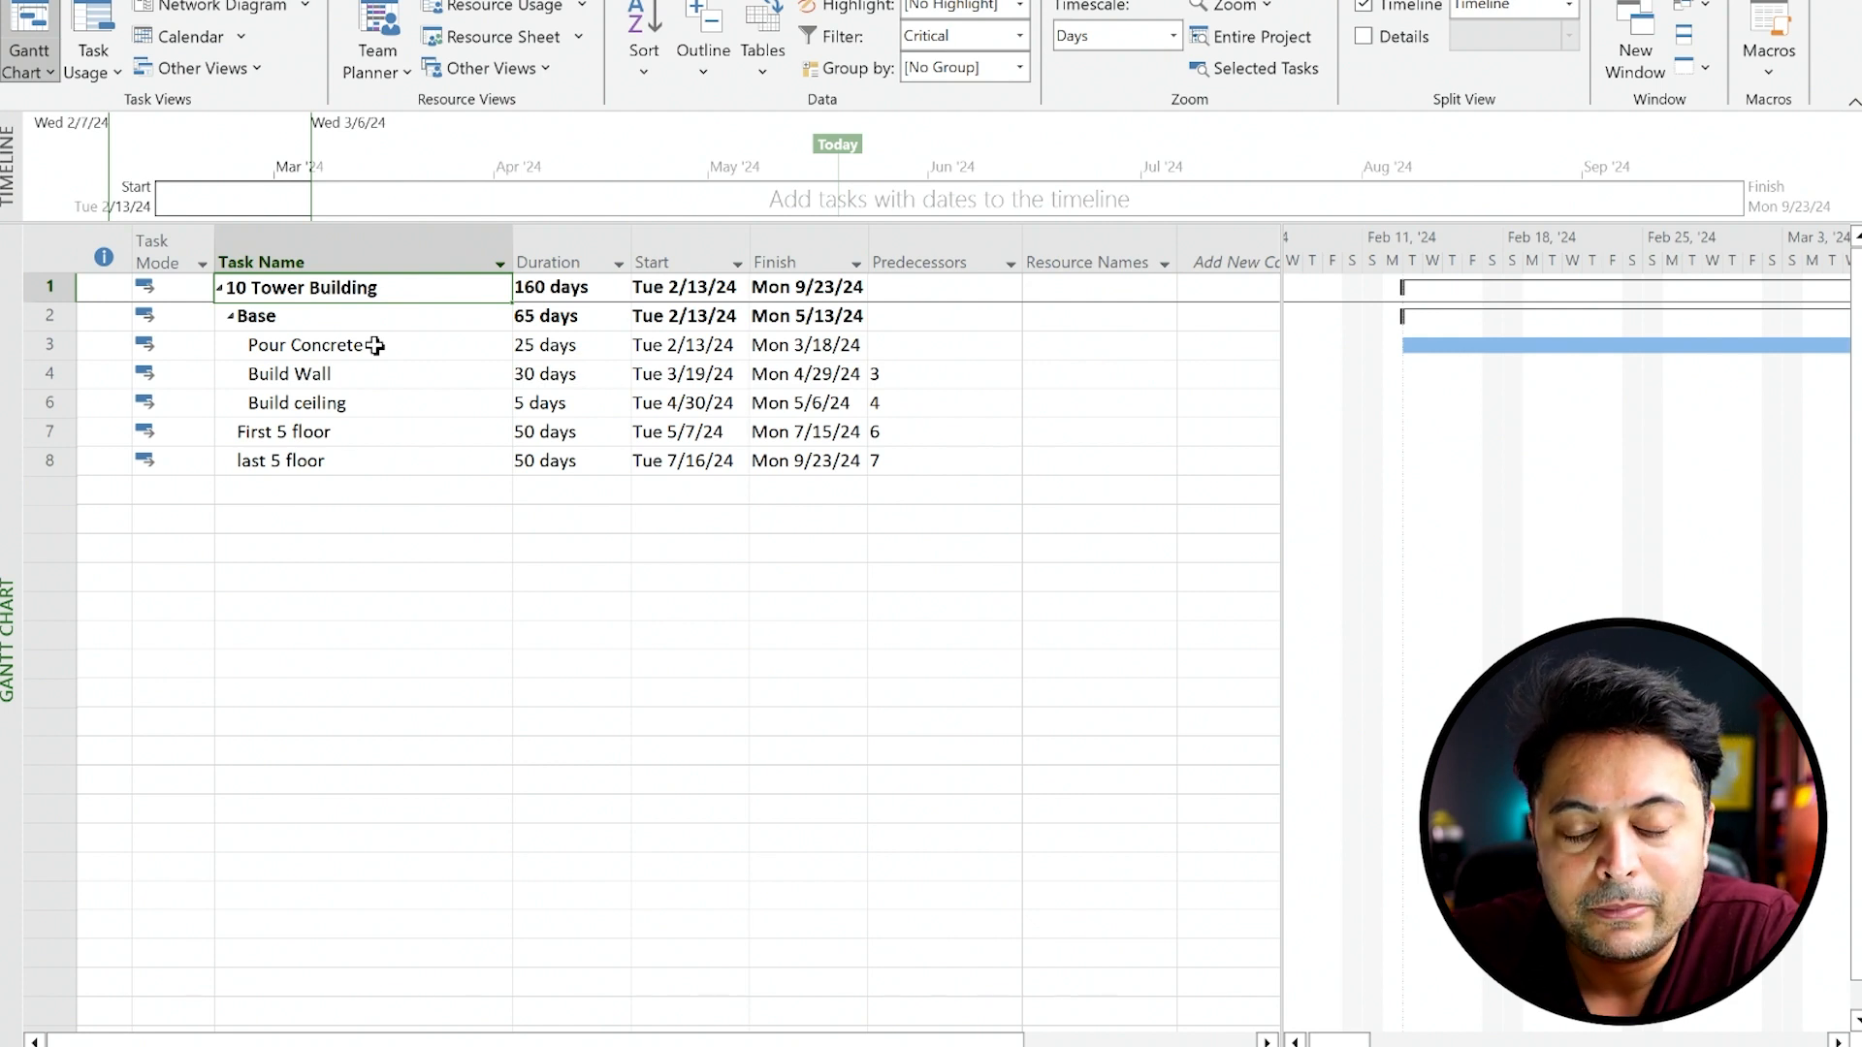
left_click(1018, 35)
left_click(974, 102)
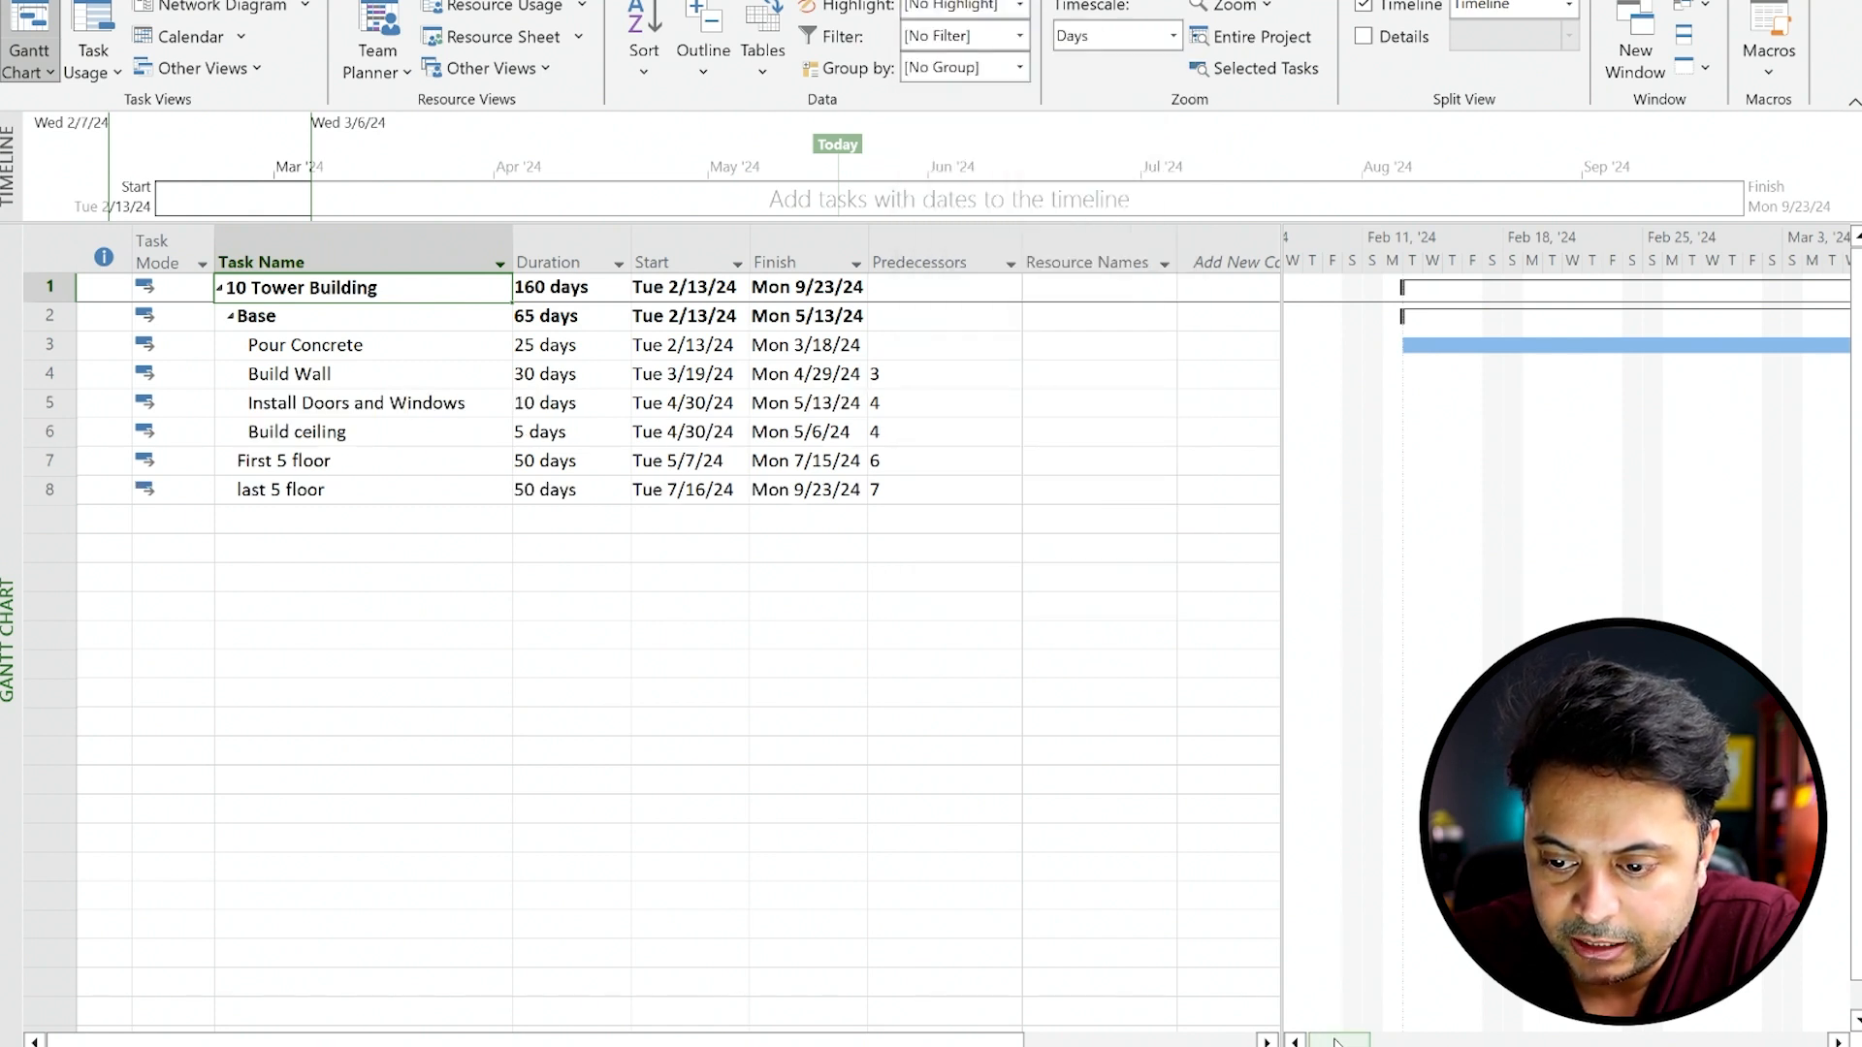
Step: Switch the project from the Gantt Chart to the Tracking Gantt view to examine the critical path bars
left_click_drag(1353, 1041, 1508, 1042)
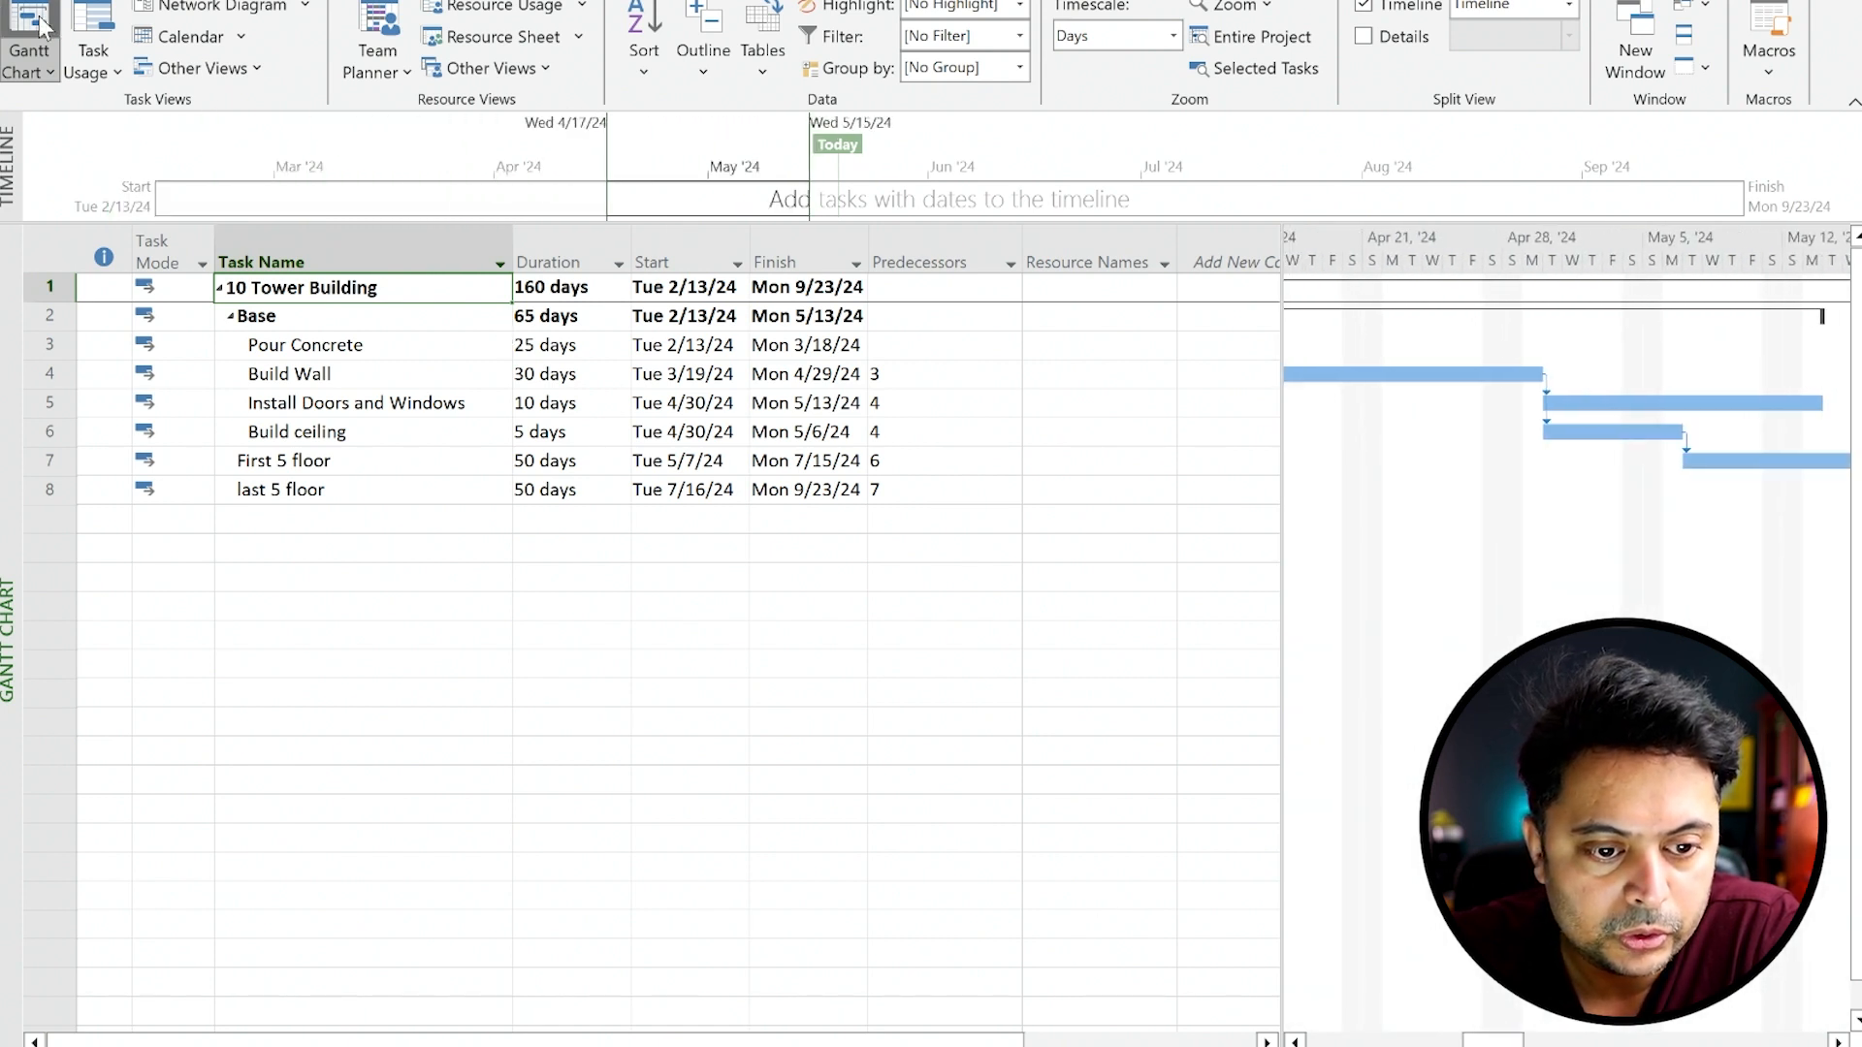
left_click(39, 64)
left_click(62, 155)
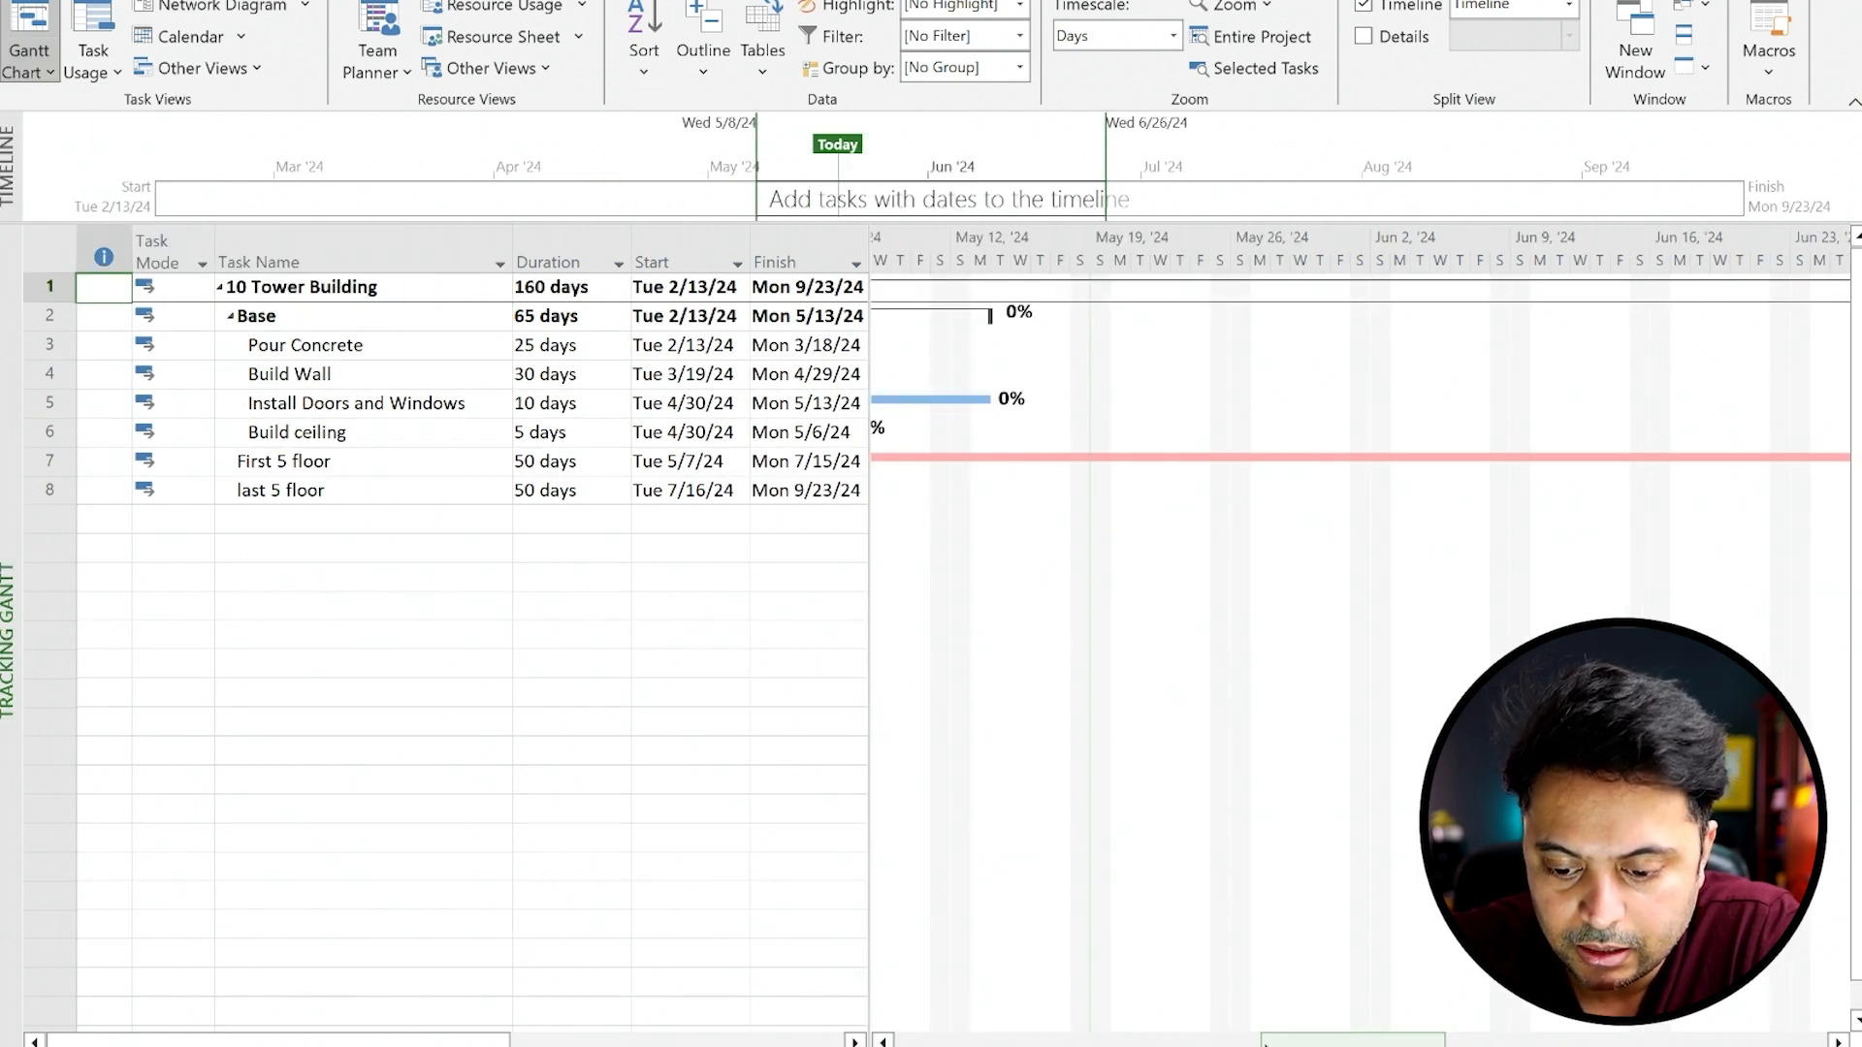
left_click_drag(1273, 1041, 1226, 998)
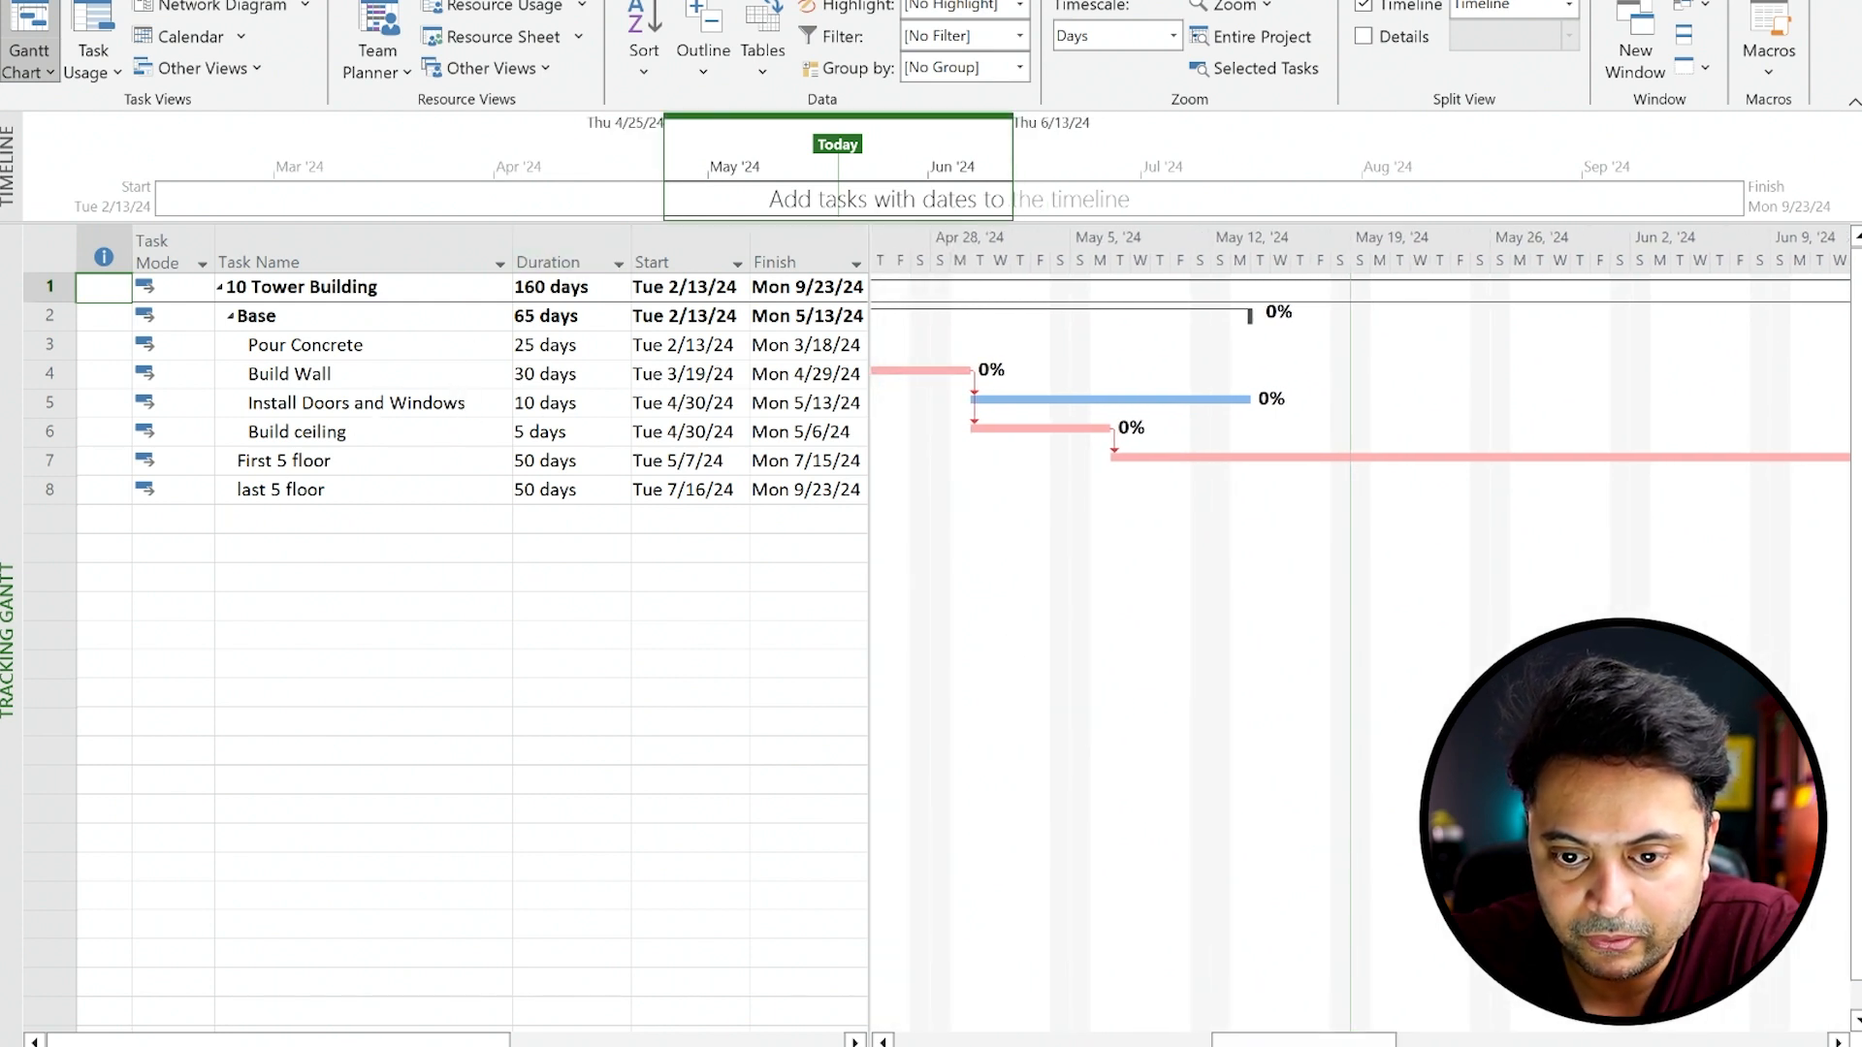
Step: Highlight the critical tasks in the Tracking Gantt view to compare them with the chart bars
left_click(1020, 6)
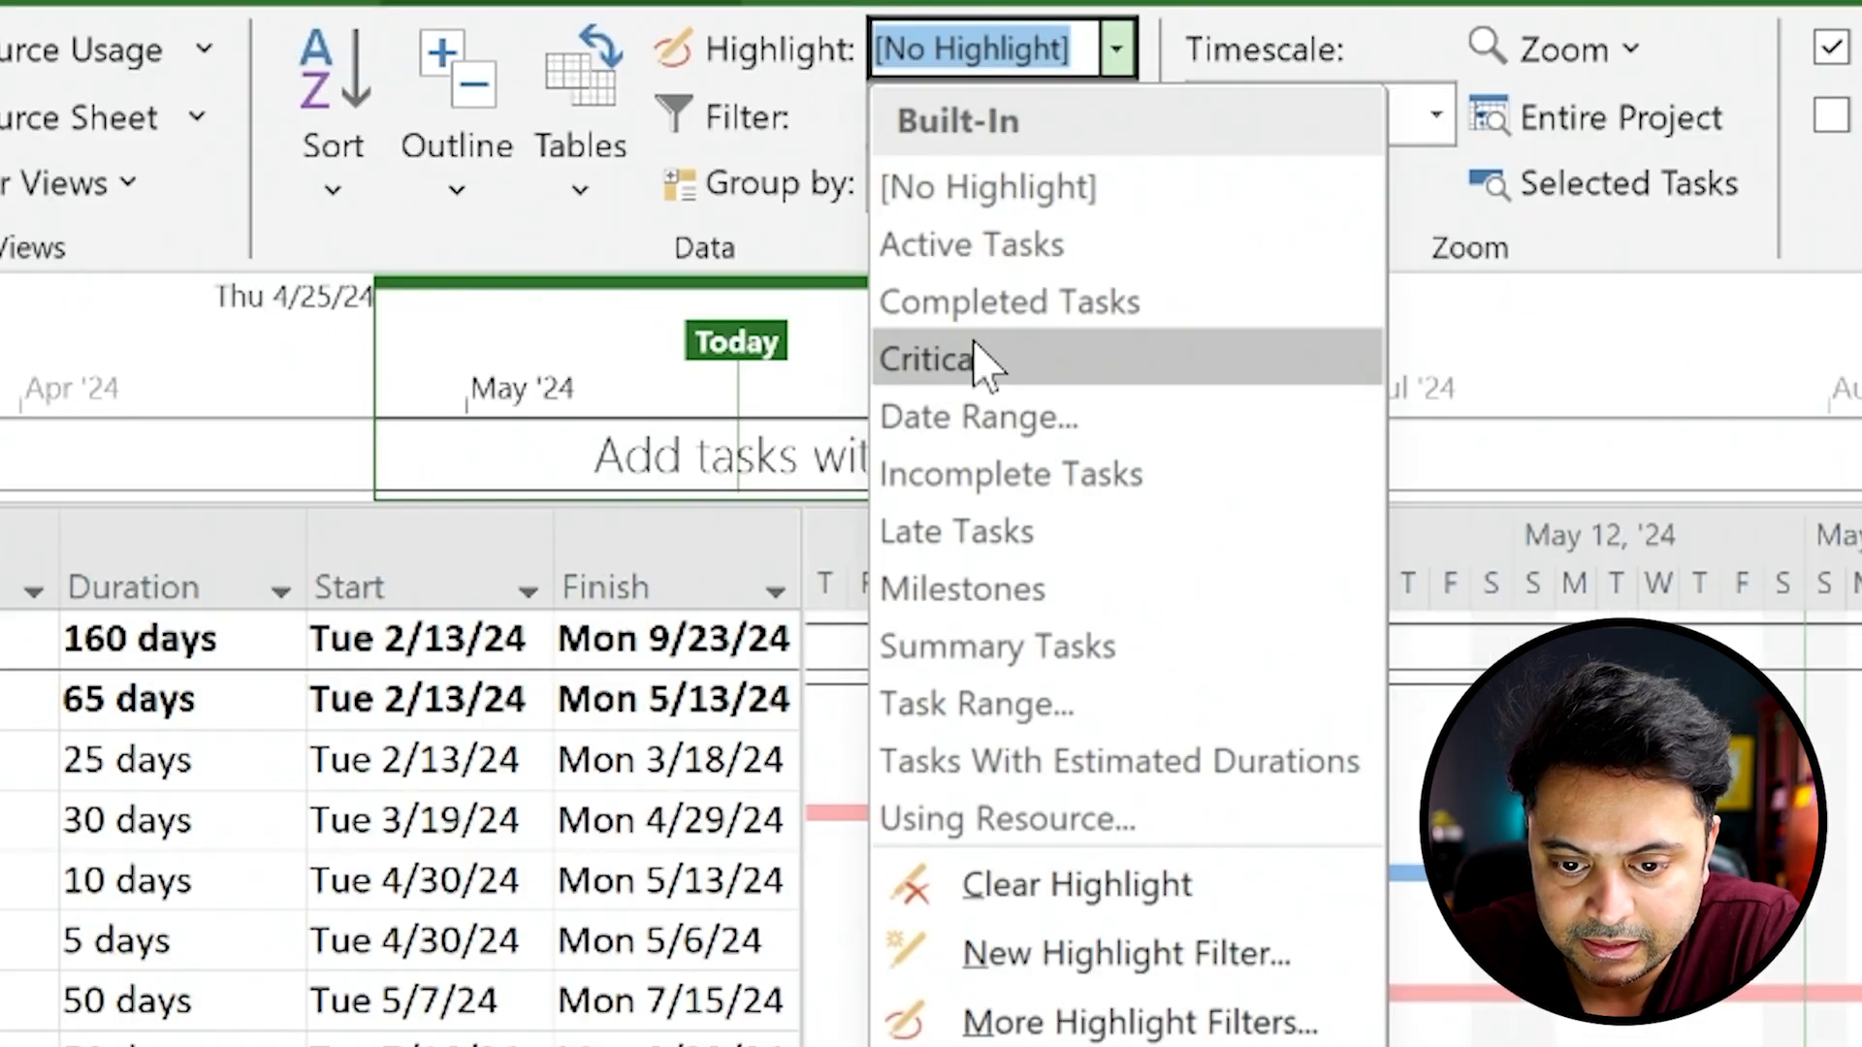
left_click(984, 361)
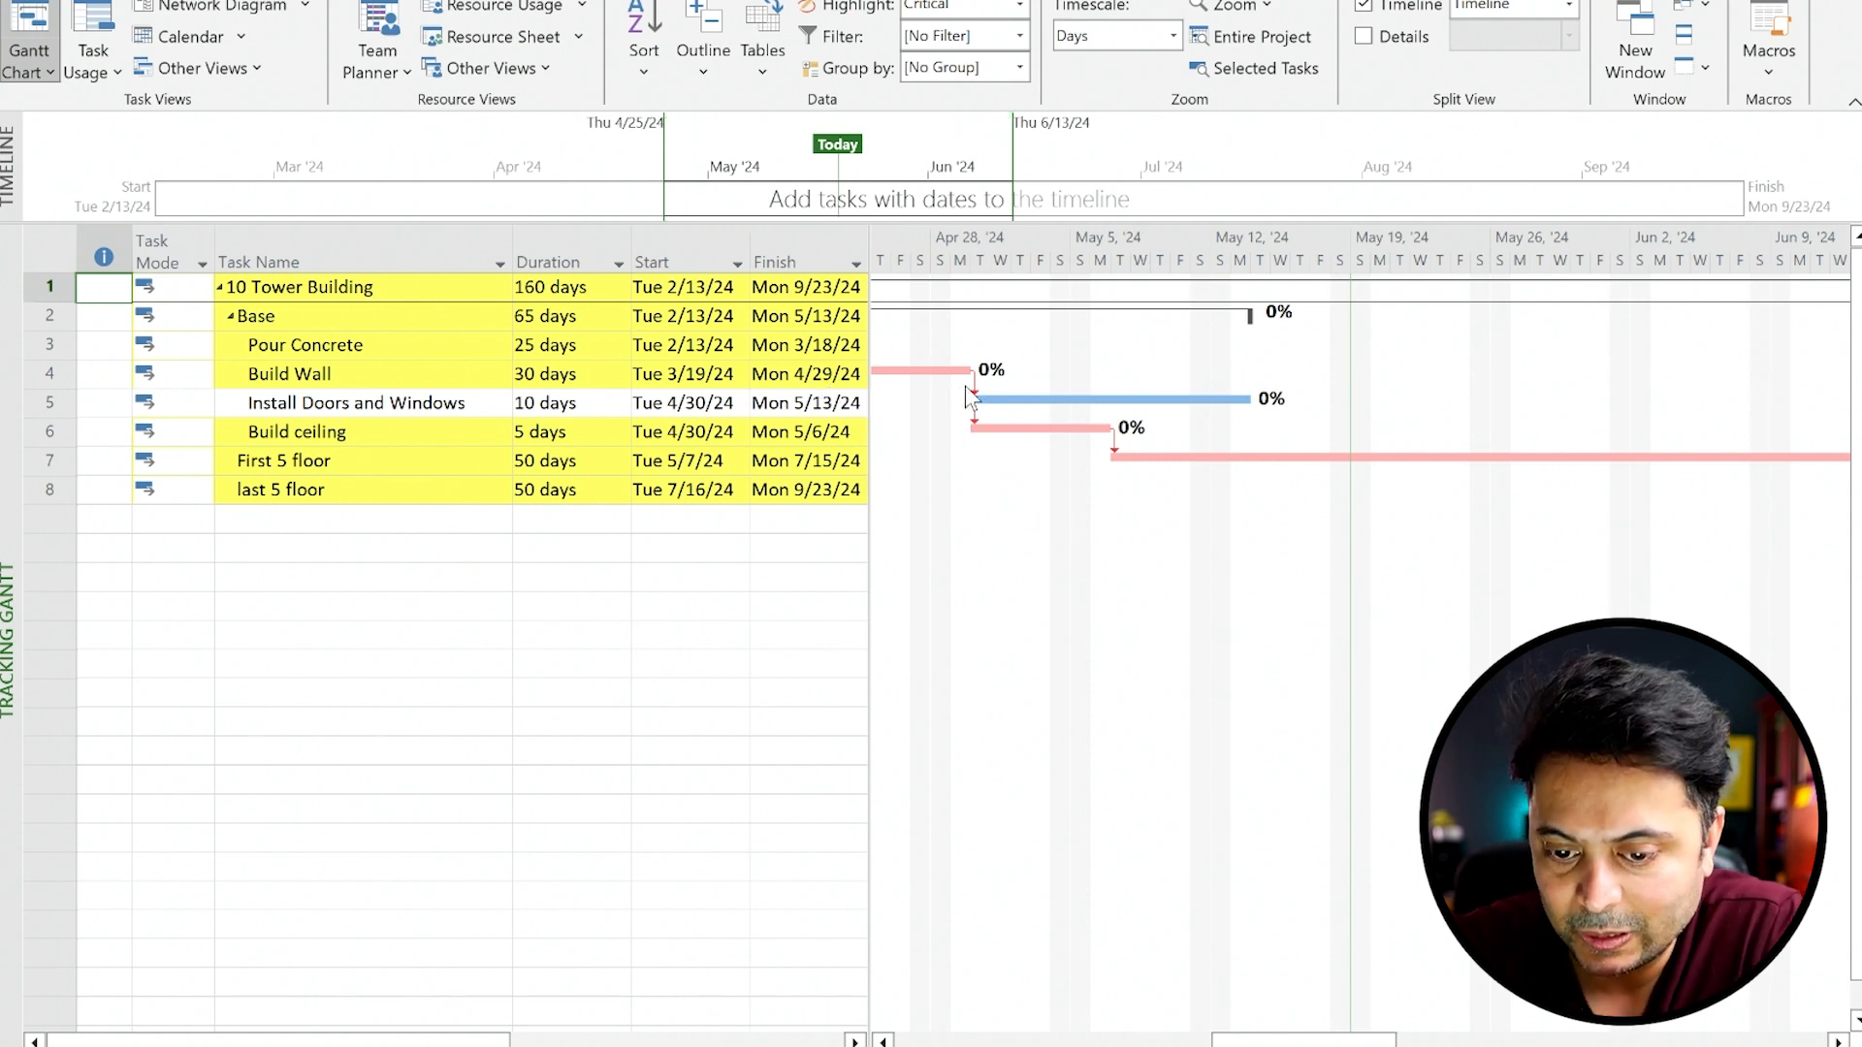
left_click(56, 70)
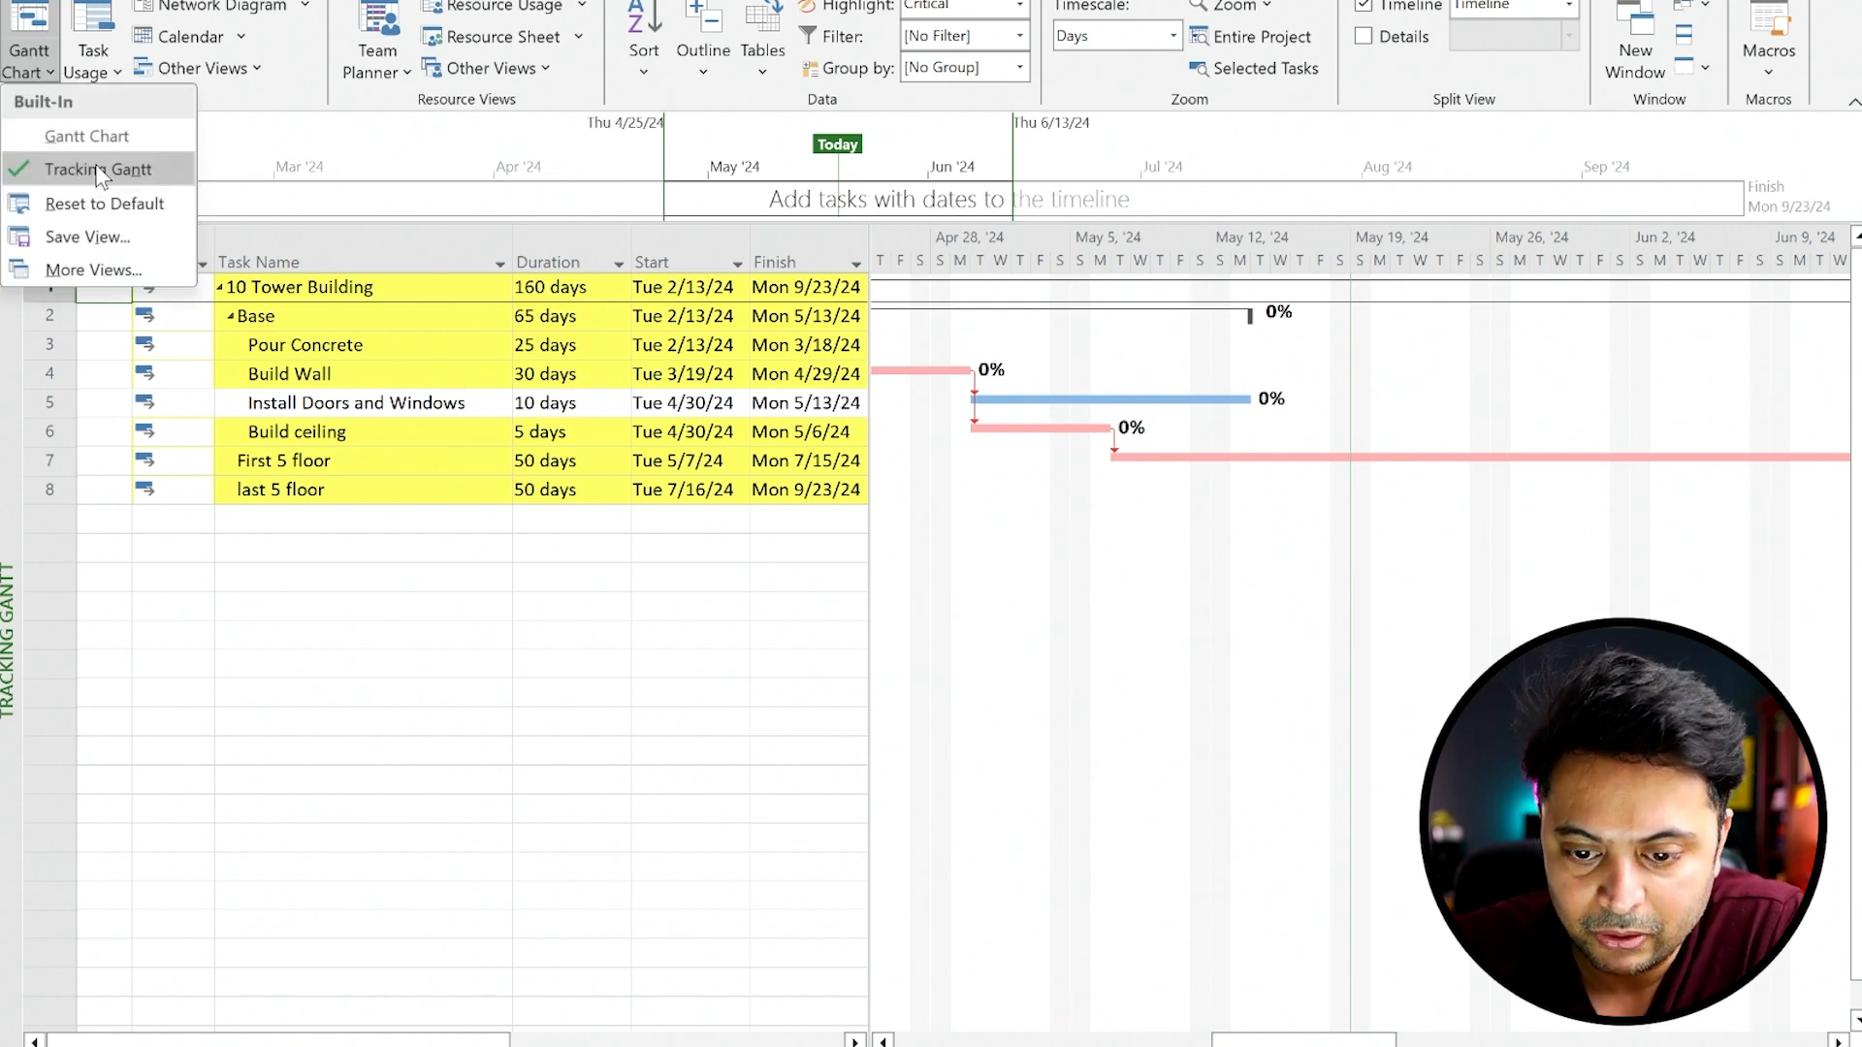
left_click(95, 169)
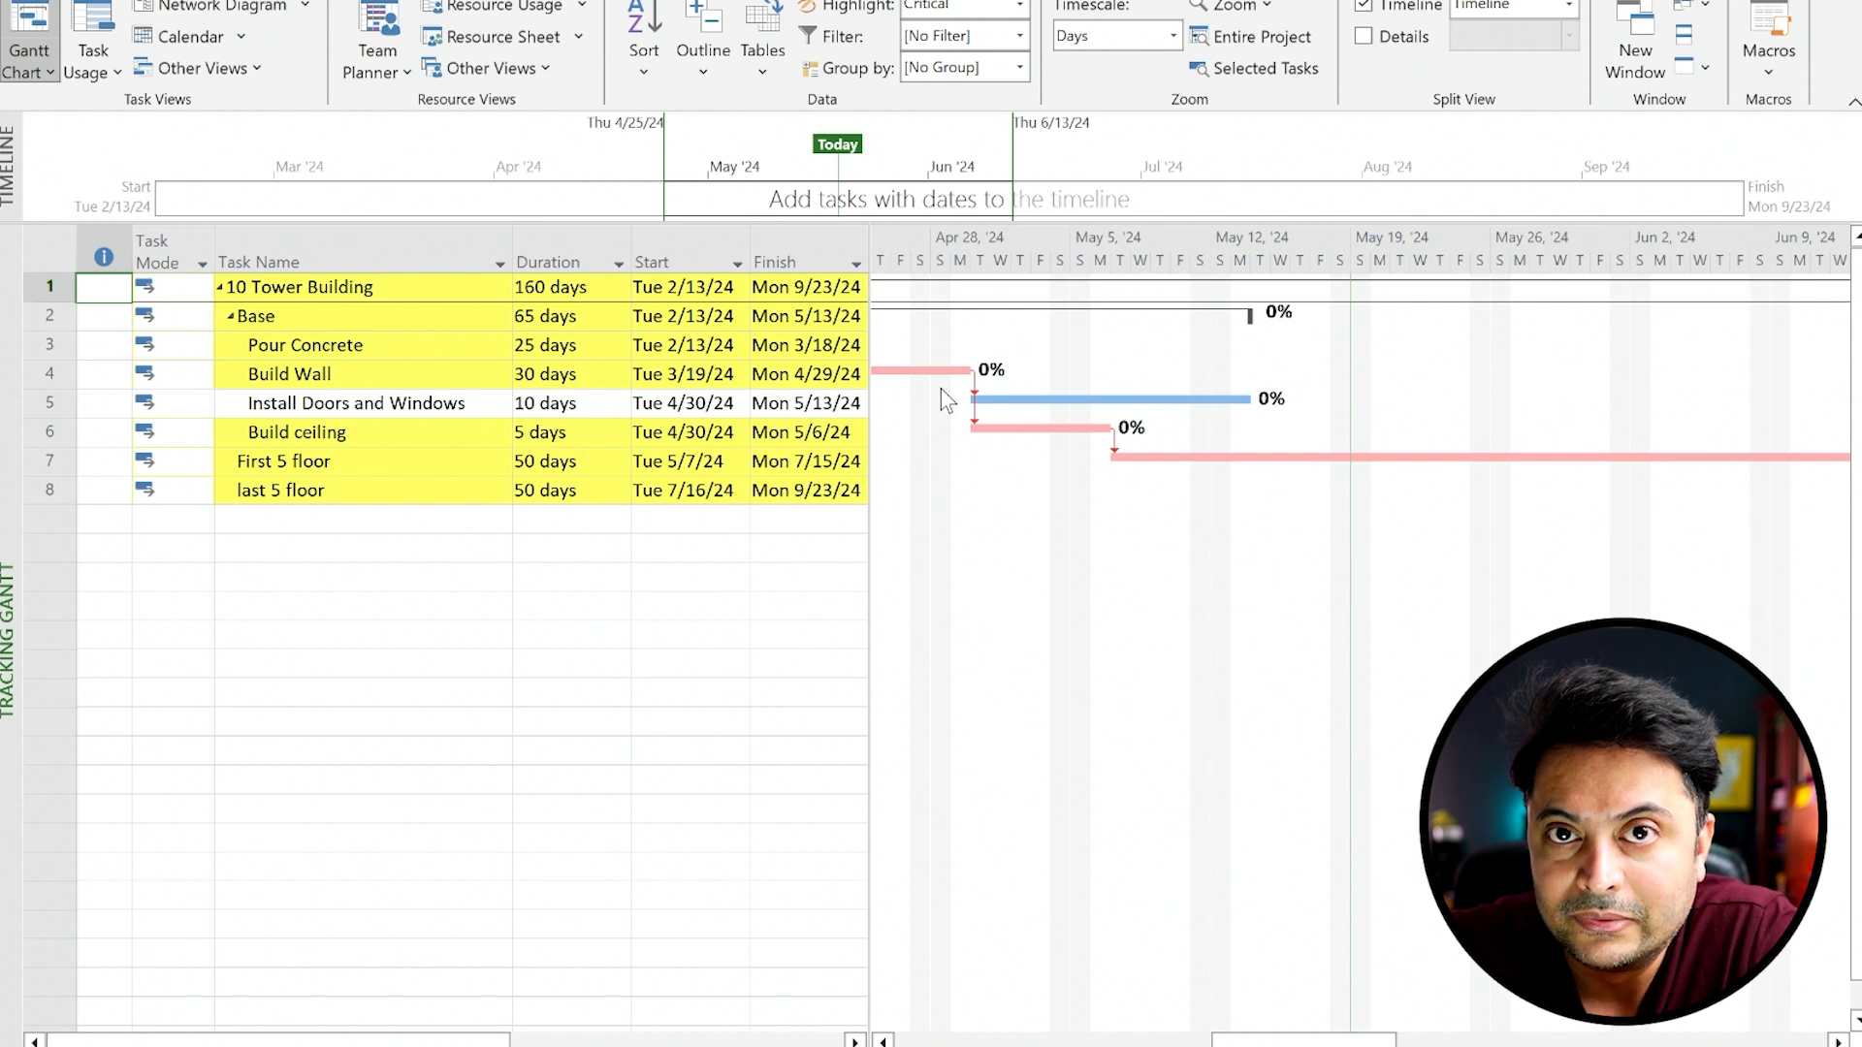
Step: Remove the critical task highlight and return to the standard Gantt Chart view
left_click(1019, 6)
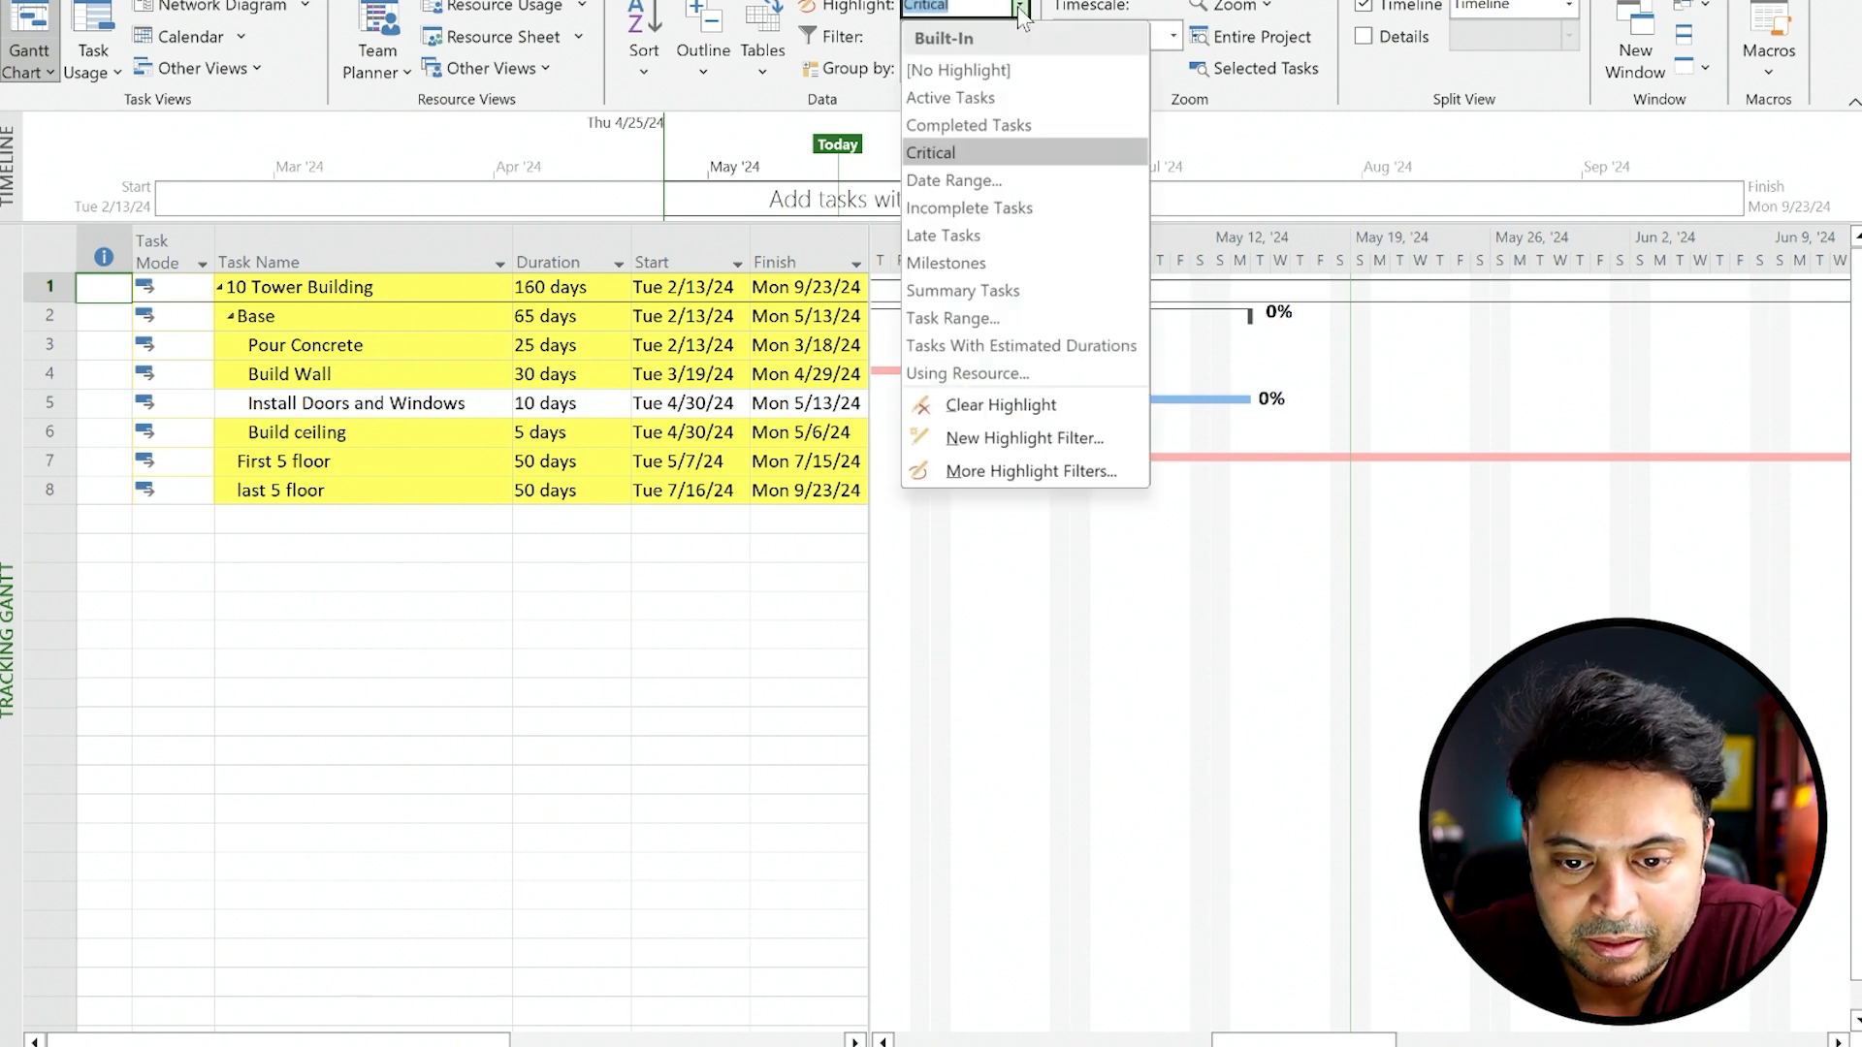
left_click(974, 70)
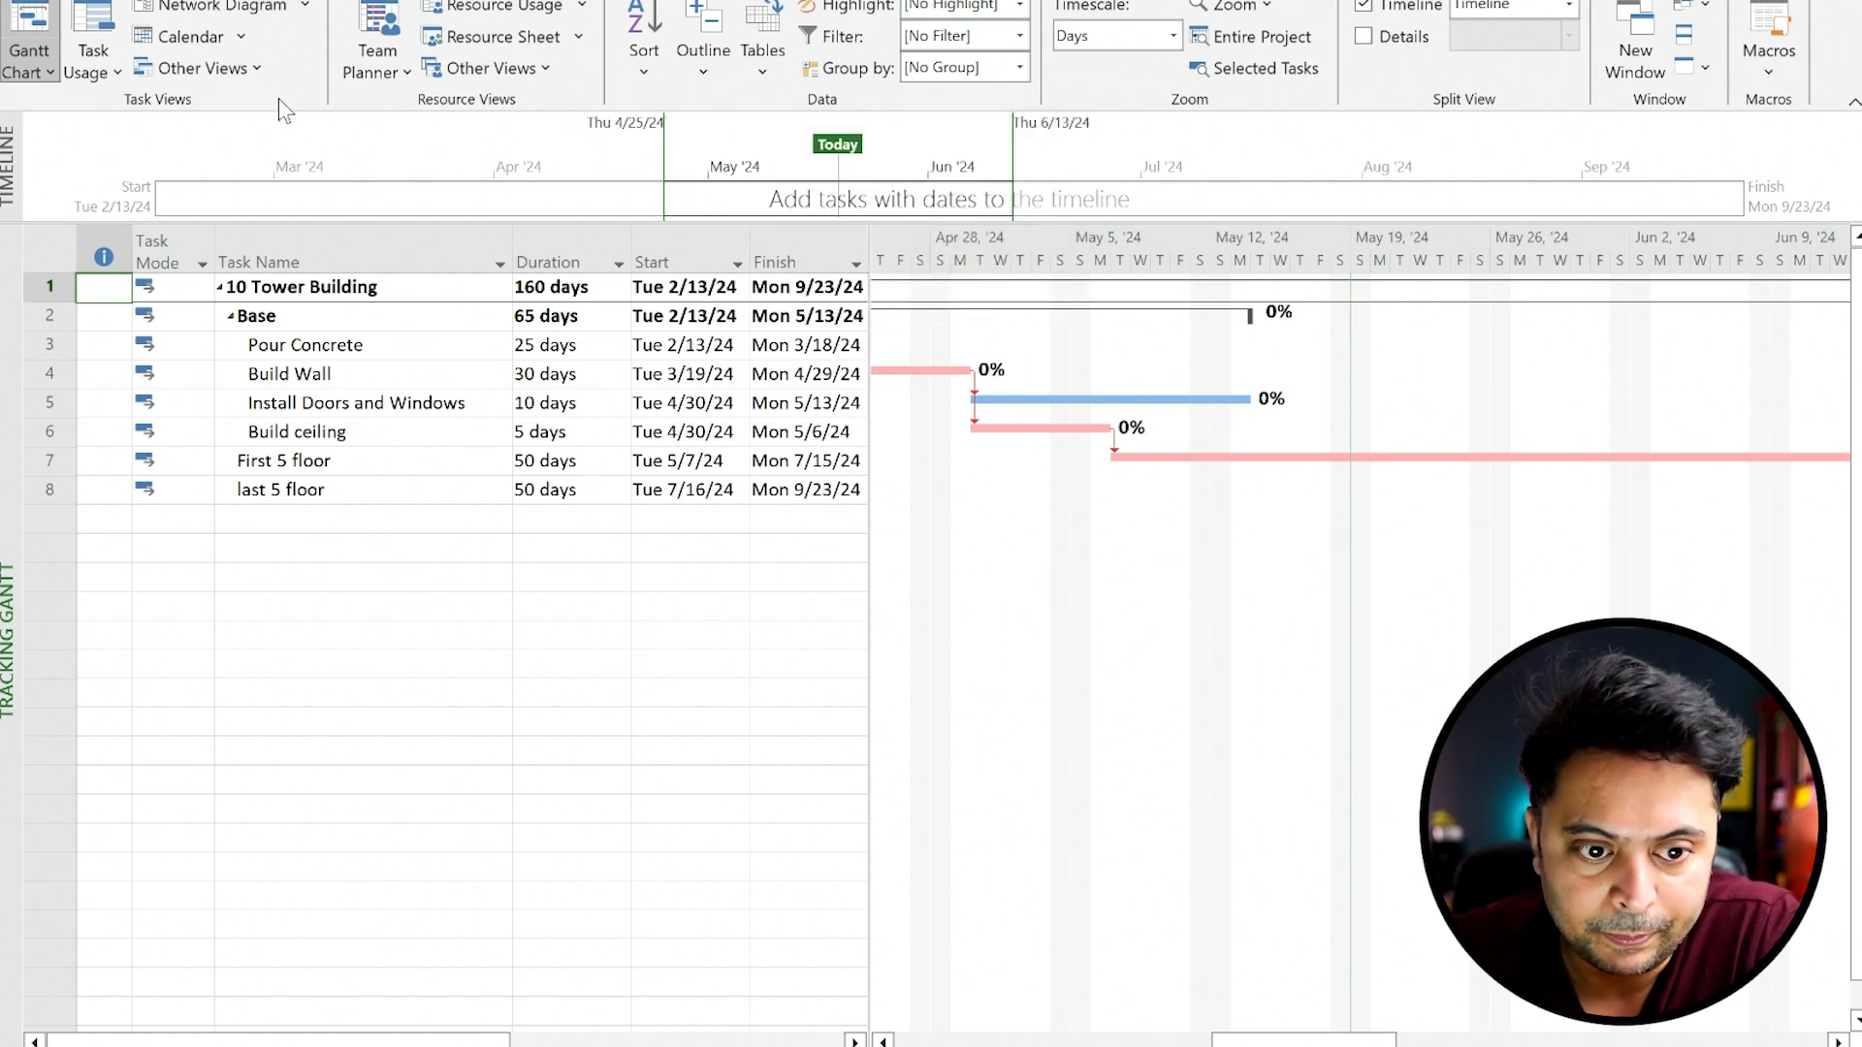
left_click(47, 72)
left_click(82, 152)
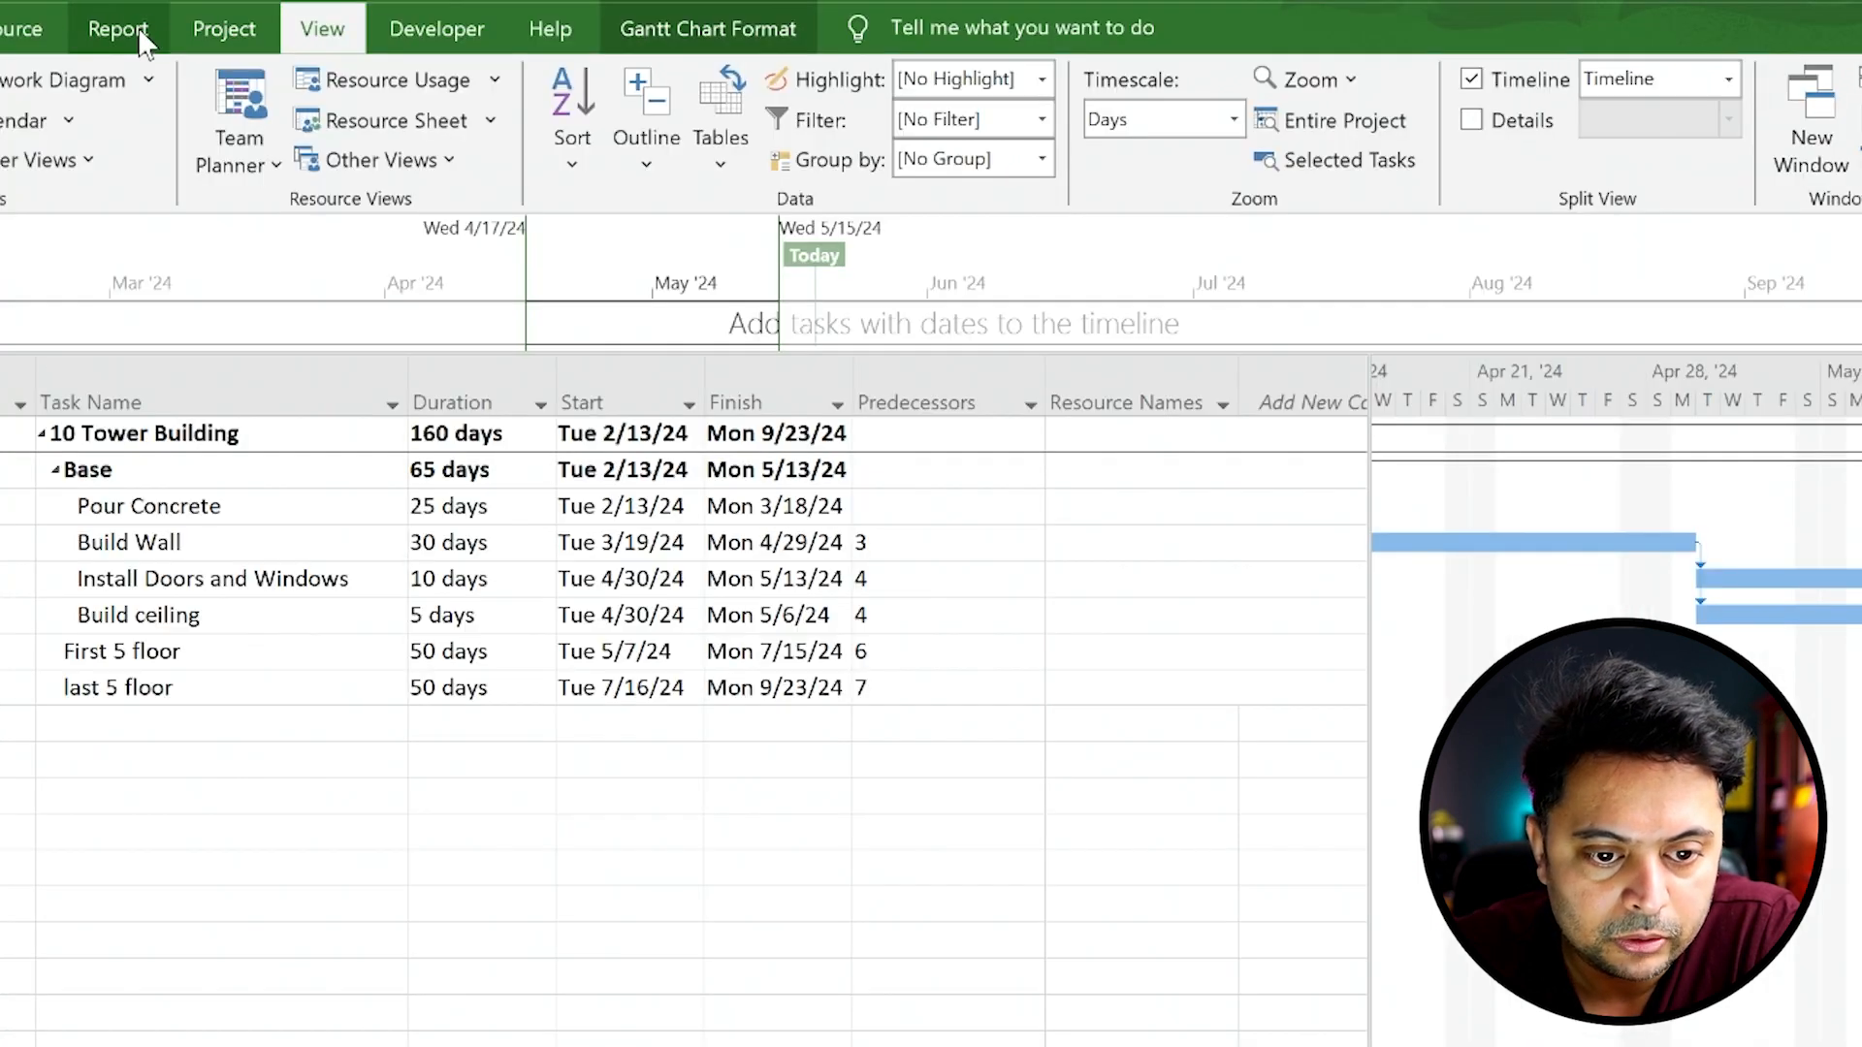
Step: Generate the Critical Tasks report from the In Progress report category
left_click(136, 38)
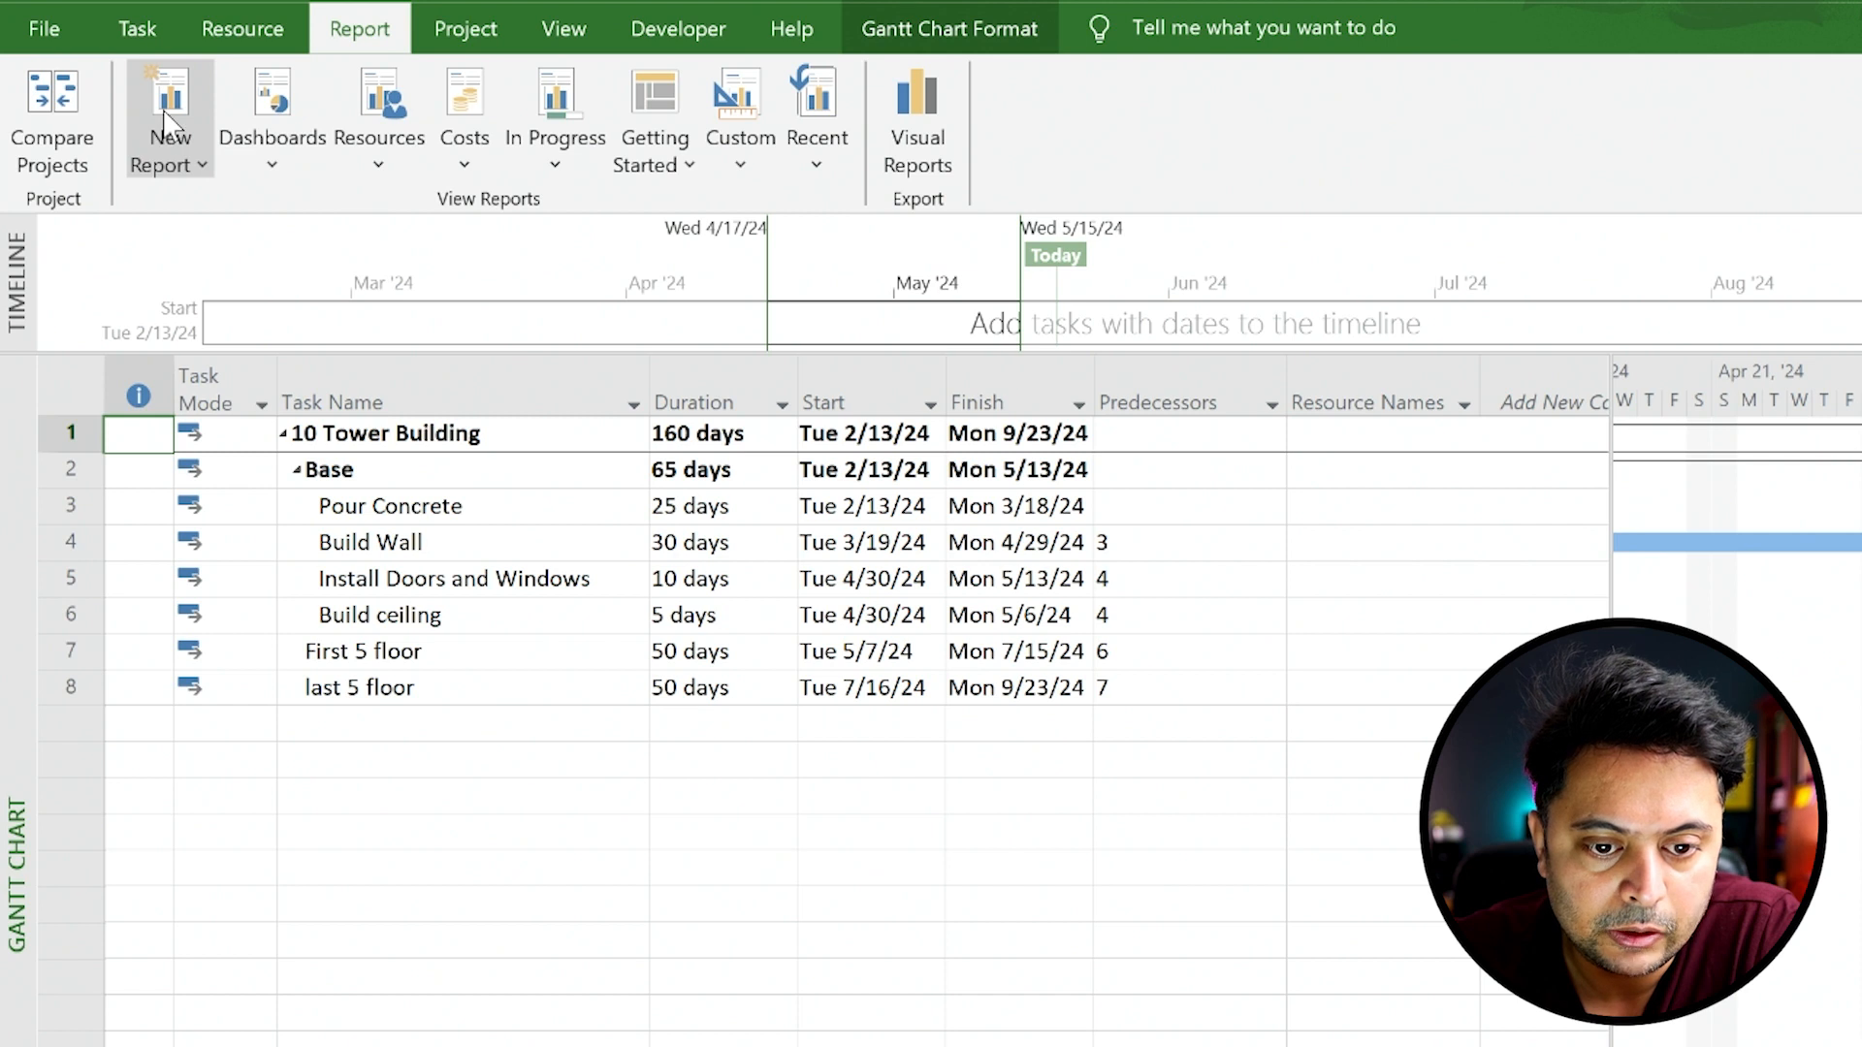
left_click(269, 144)
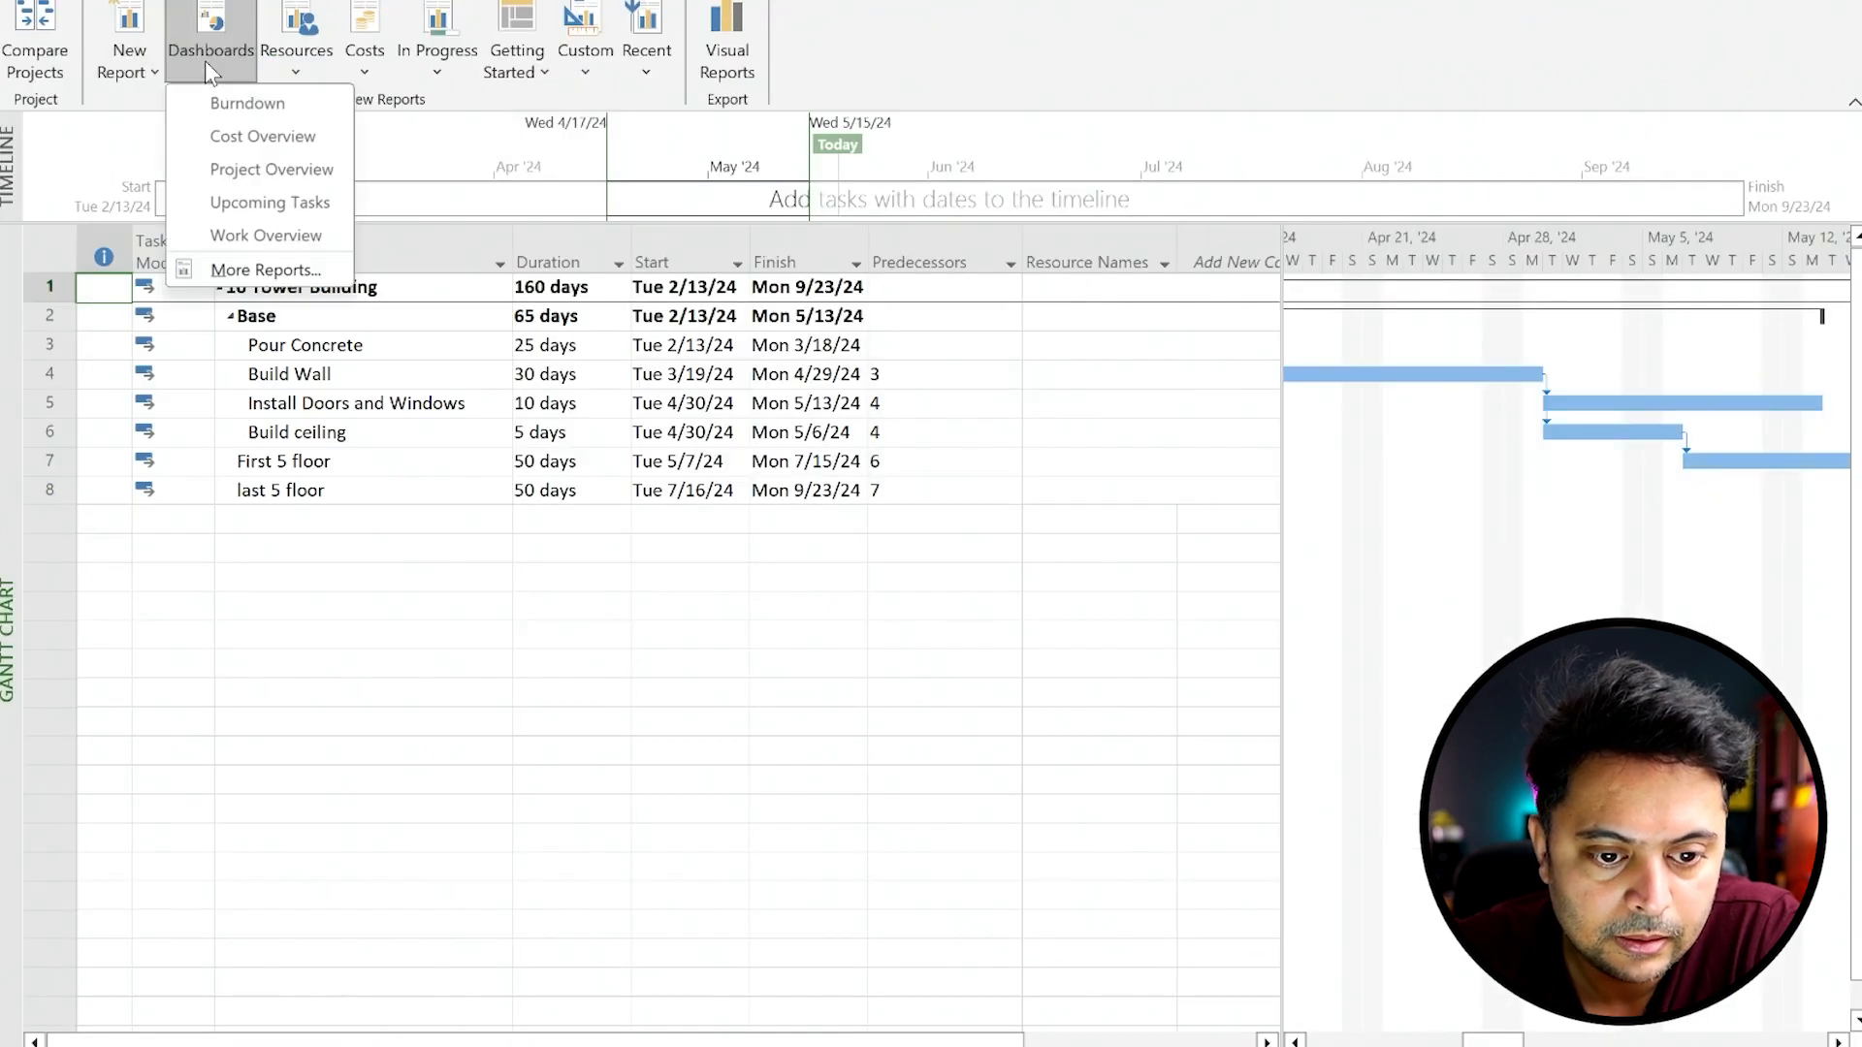
left_click(344, 399)
left_click(662, 427)
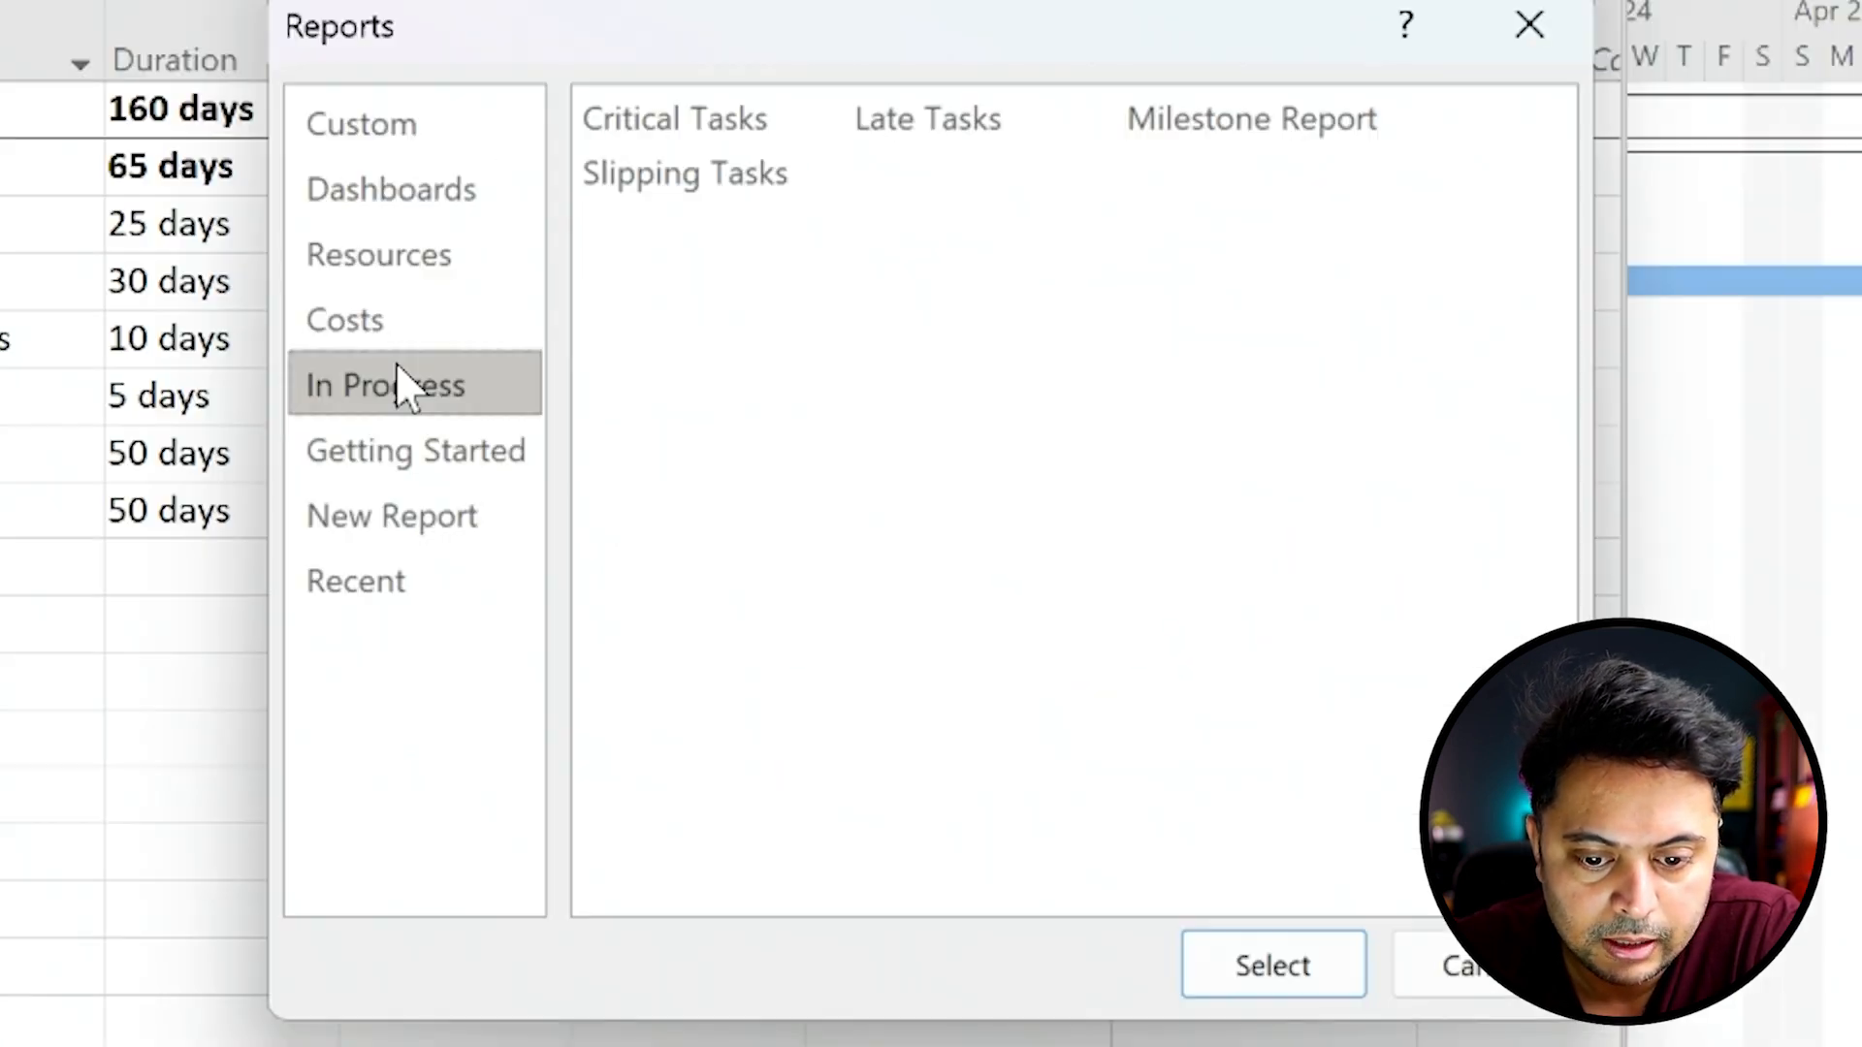
left_click(745, 114)
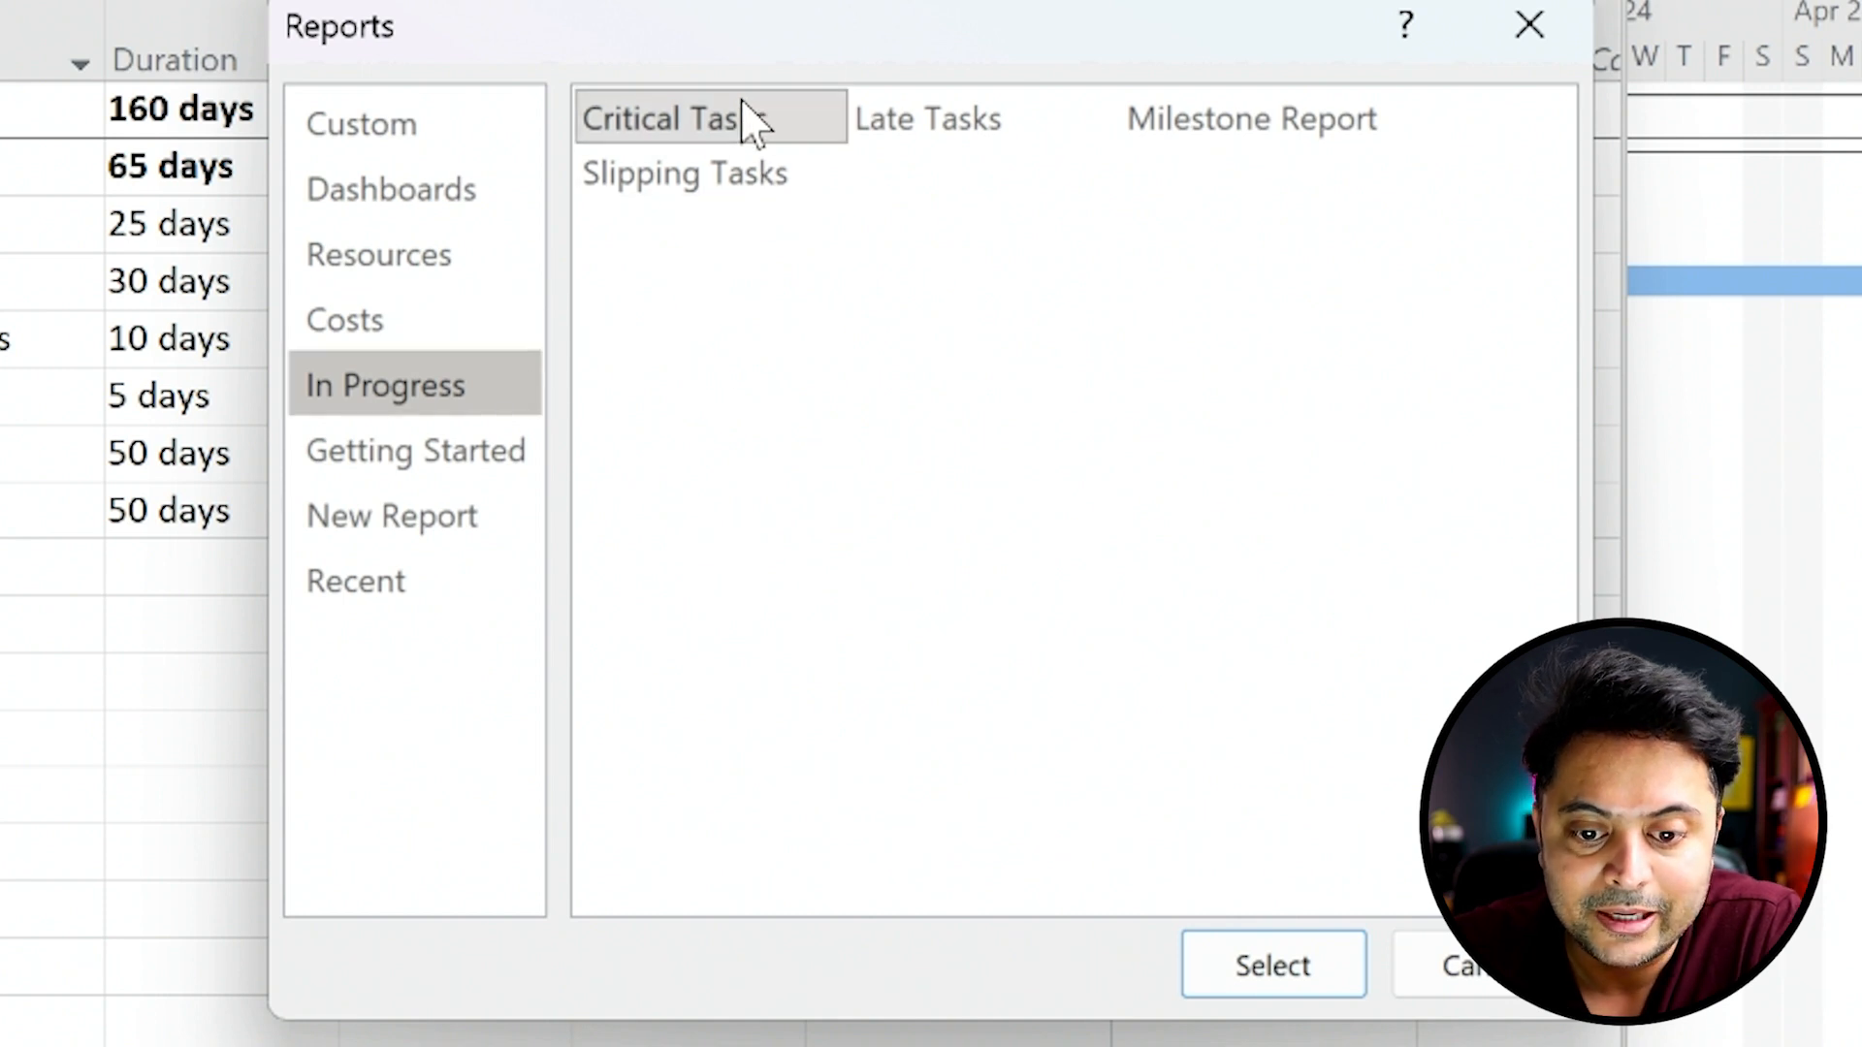
left_click(1271, 965)
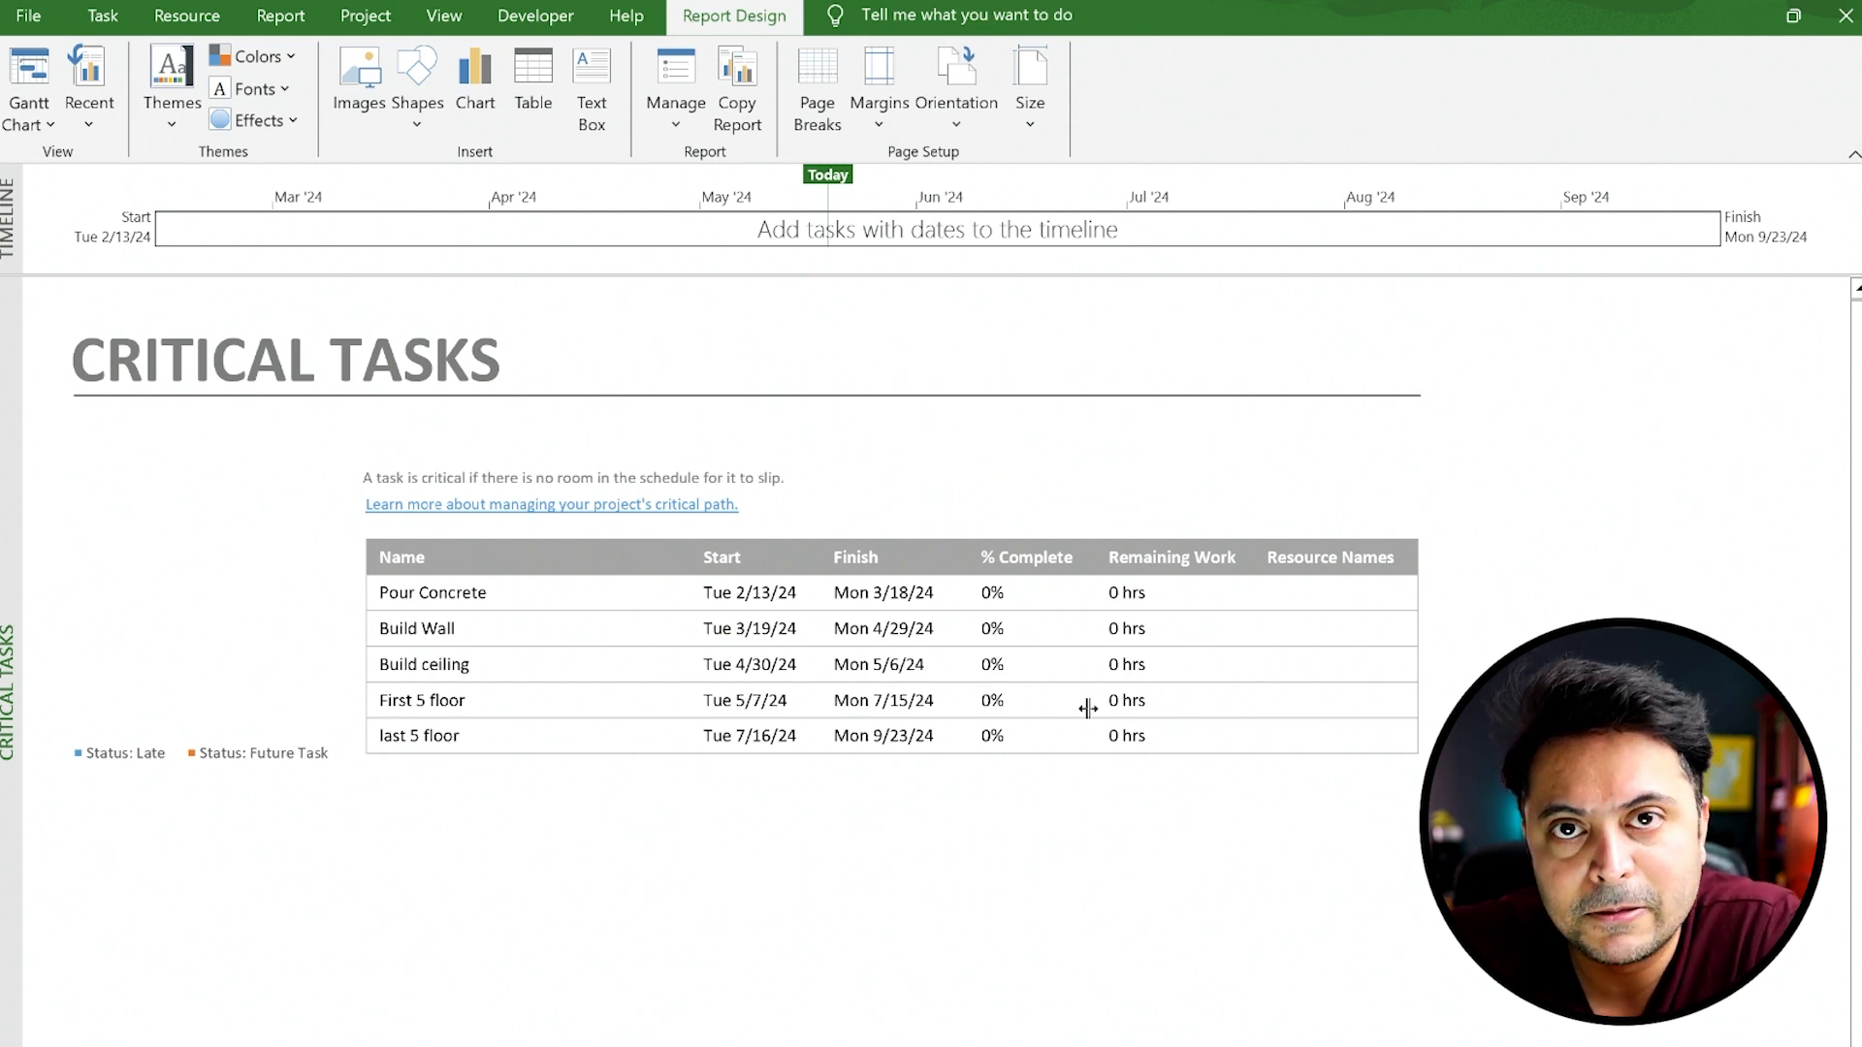
left_click(101, 17)
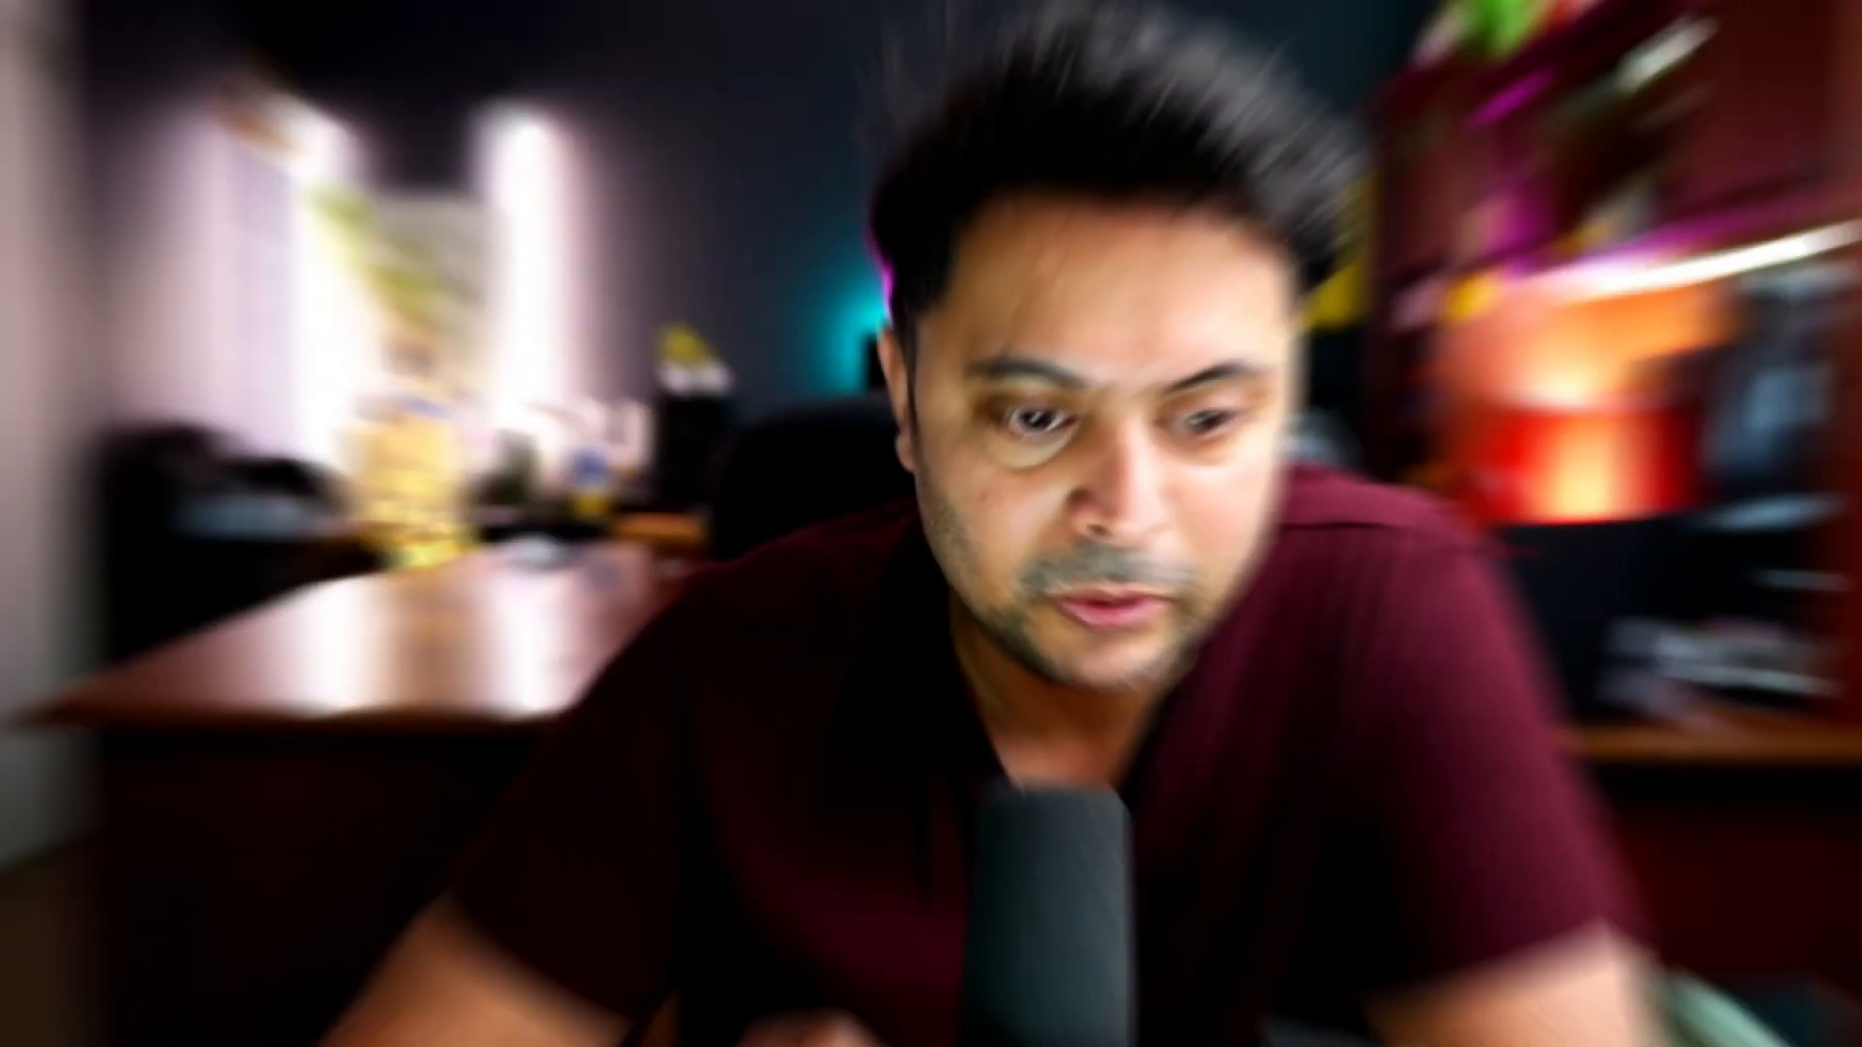